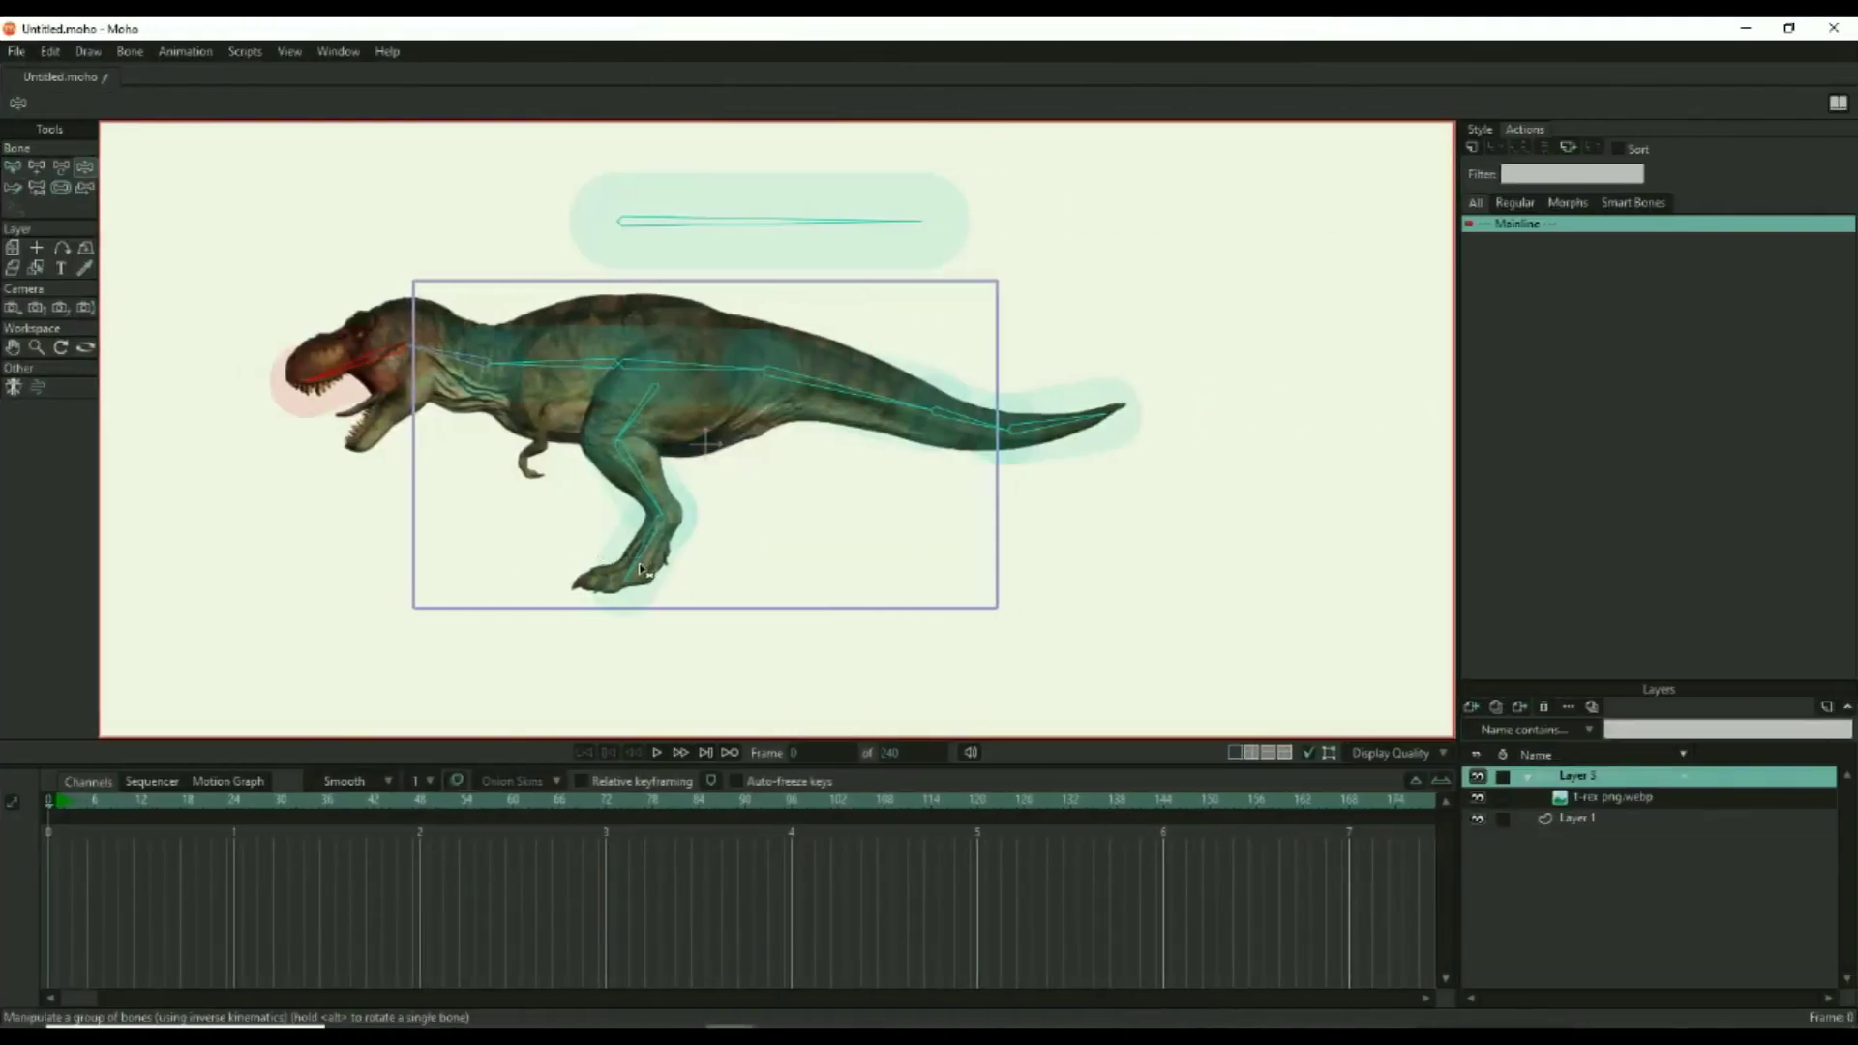
Step: Test the T-rex rig by bending the leg and tail bones with Manipulate Bones
{"action": "left_click_drag", "start_coordinate": [640, 570], "coordinate": [678, 655]}
{"action": "key", "text": "b"}
{"action": "key", "text": "z"}
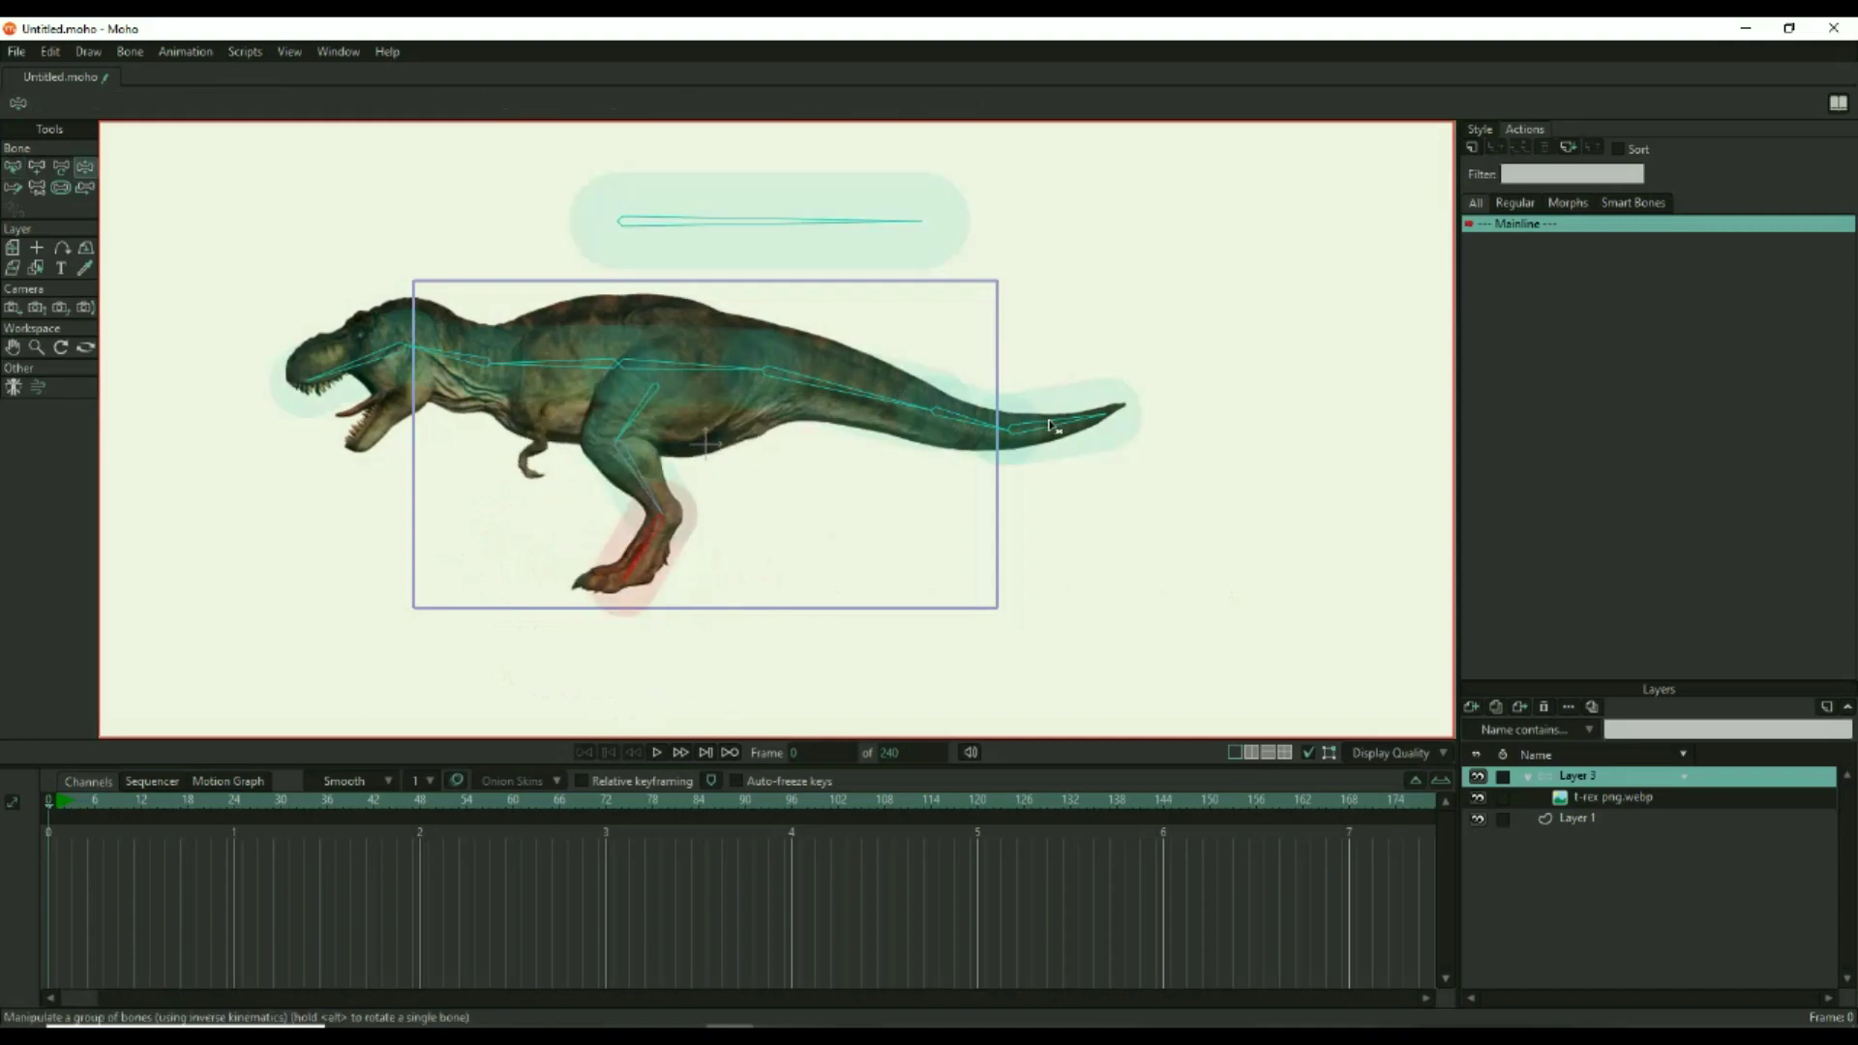
{"action": "mouse_move", "coordinate": [1017, 429]}
{"action": "left_mouse_down"}
{"action": "mouse_move", "coordinate": [1113, 425]}
{"action": "mouse_move", "coordinate": [1118, 242]}
{"action": "mouse_move", "coordinate": [1106, 522]}
{"action": "mouse_move", "coordinate": [1149, 344]}
{"action": "left_mouse_up"}
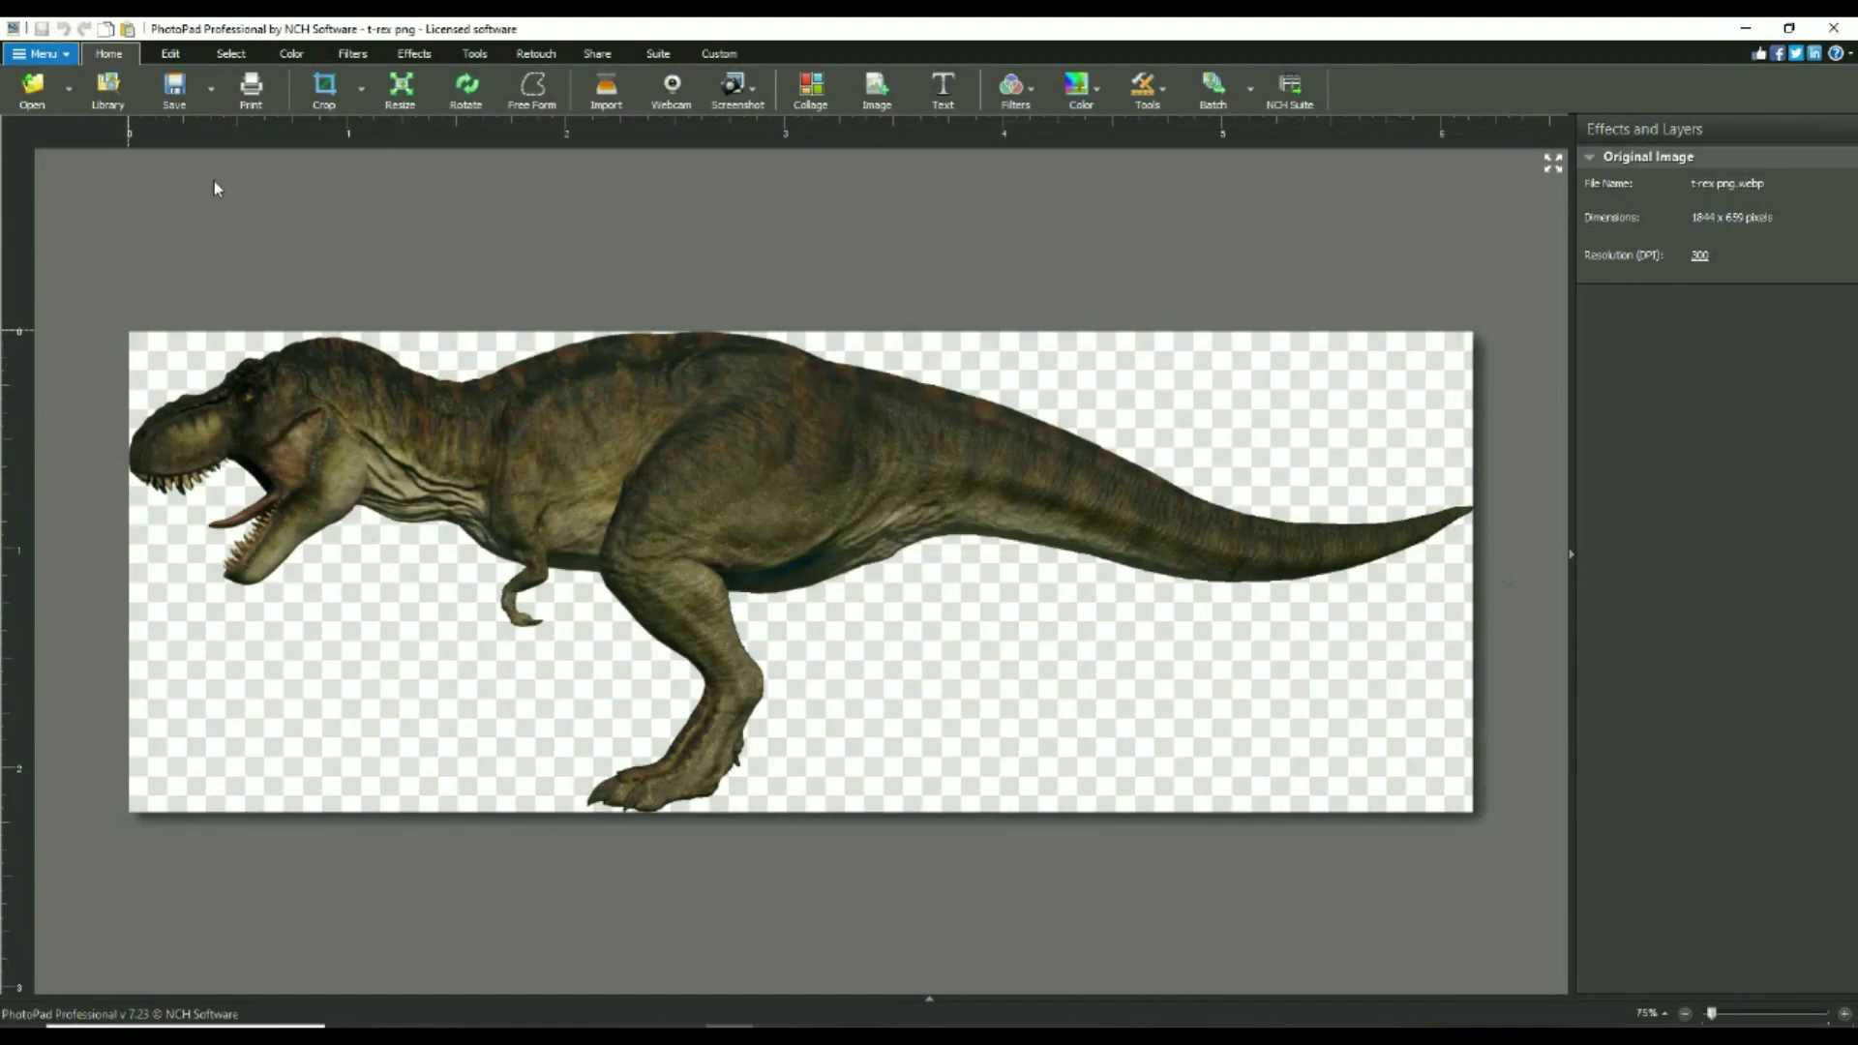
Step: Switch to PhotoPad and trace a polygon selection from the T-rex's mouth along the neck and belly, leaving out the leg
{"action": "left_click", "coordinate": [232, 54]}
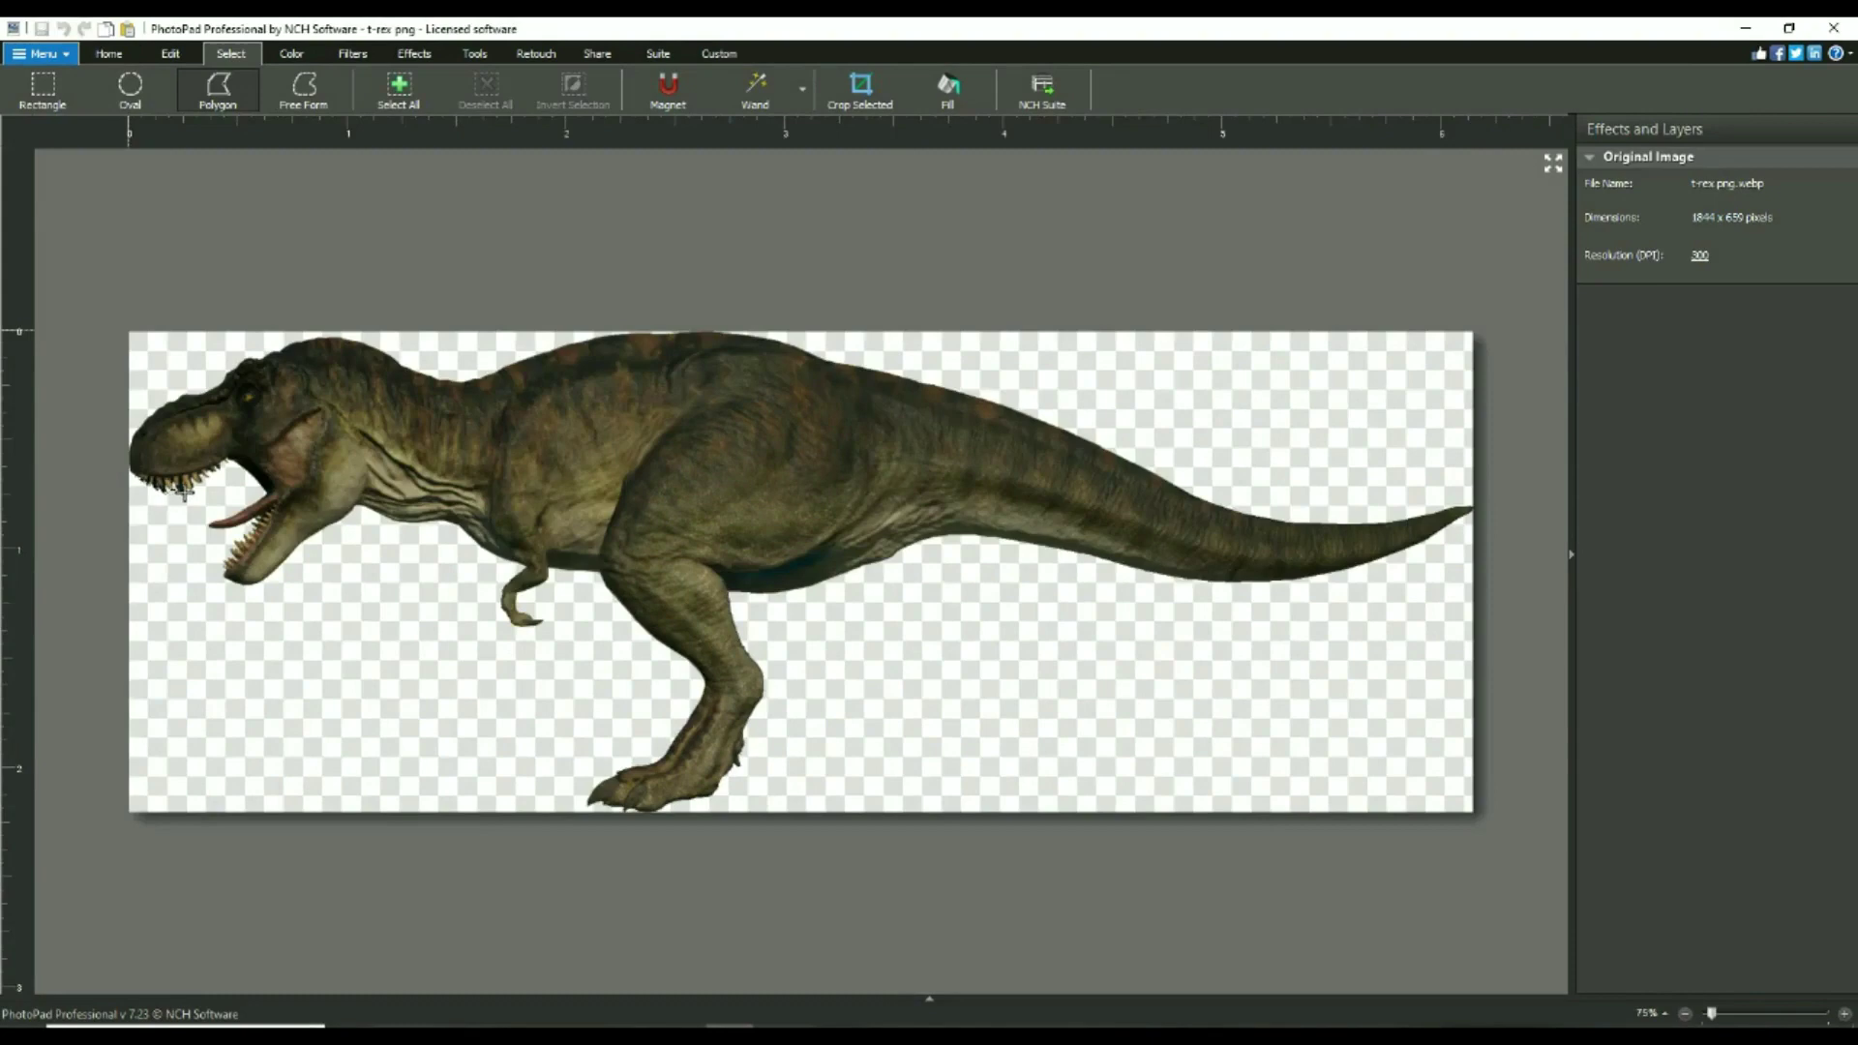
{"action": "scroll", "coordinate": [202, 489], "scroll_direction": "up", "scroll_amount": 10}
{"action": "left_click", "coordinate": [244, 469]}
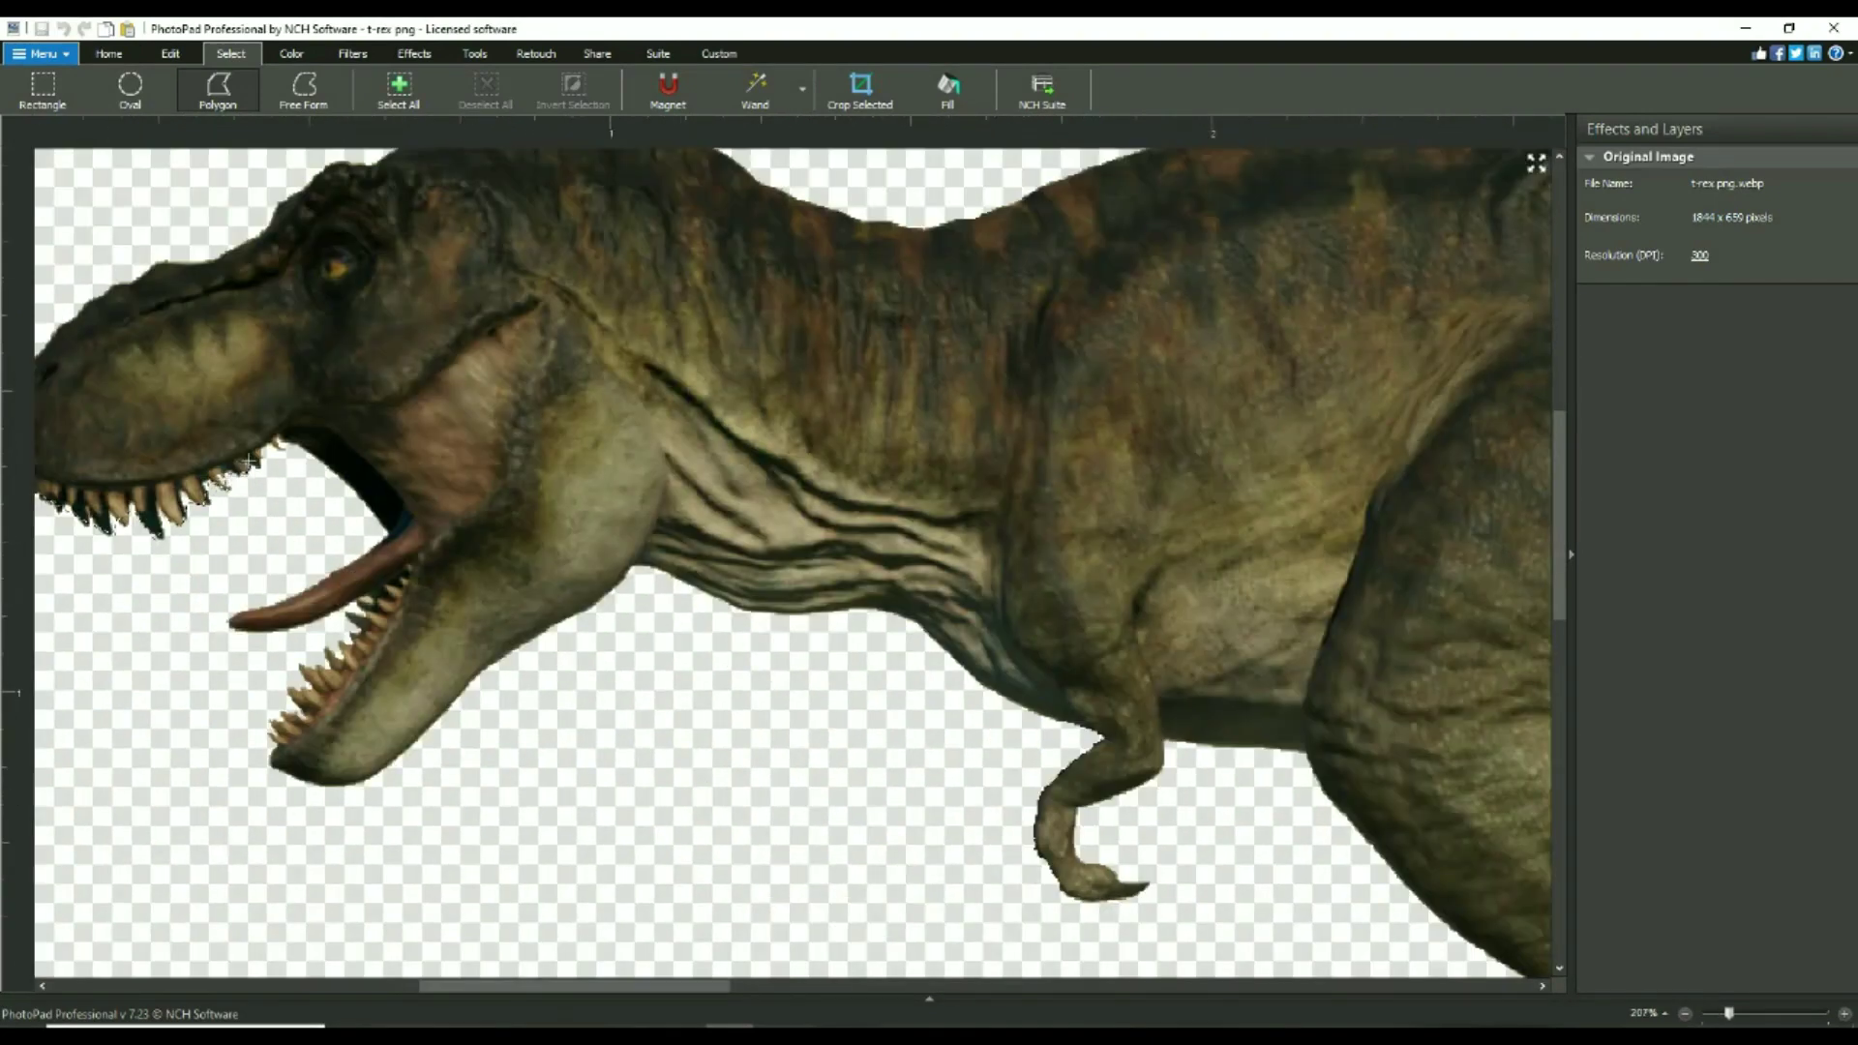
{"action": "left_click", "coordinate": [281, 449]}
{"action": "scroll", "coordinate": [317, 426], "scroll_direction": "down", "scroll_amount": 5}
{"action": "left_click", "coordinate": [312, 424]}
{"action": "left_click", "coordinate": [376, 412]}
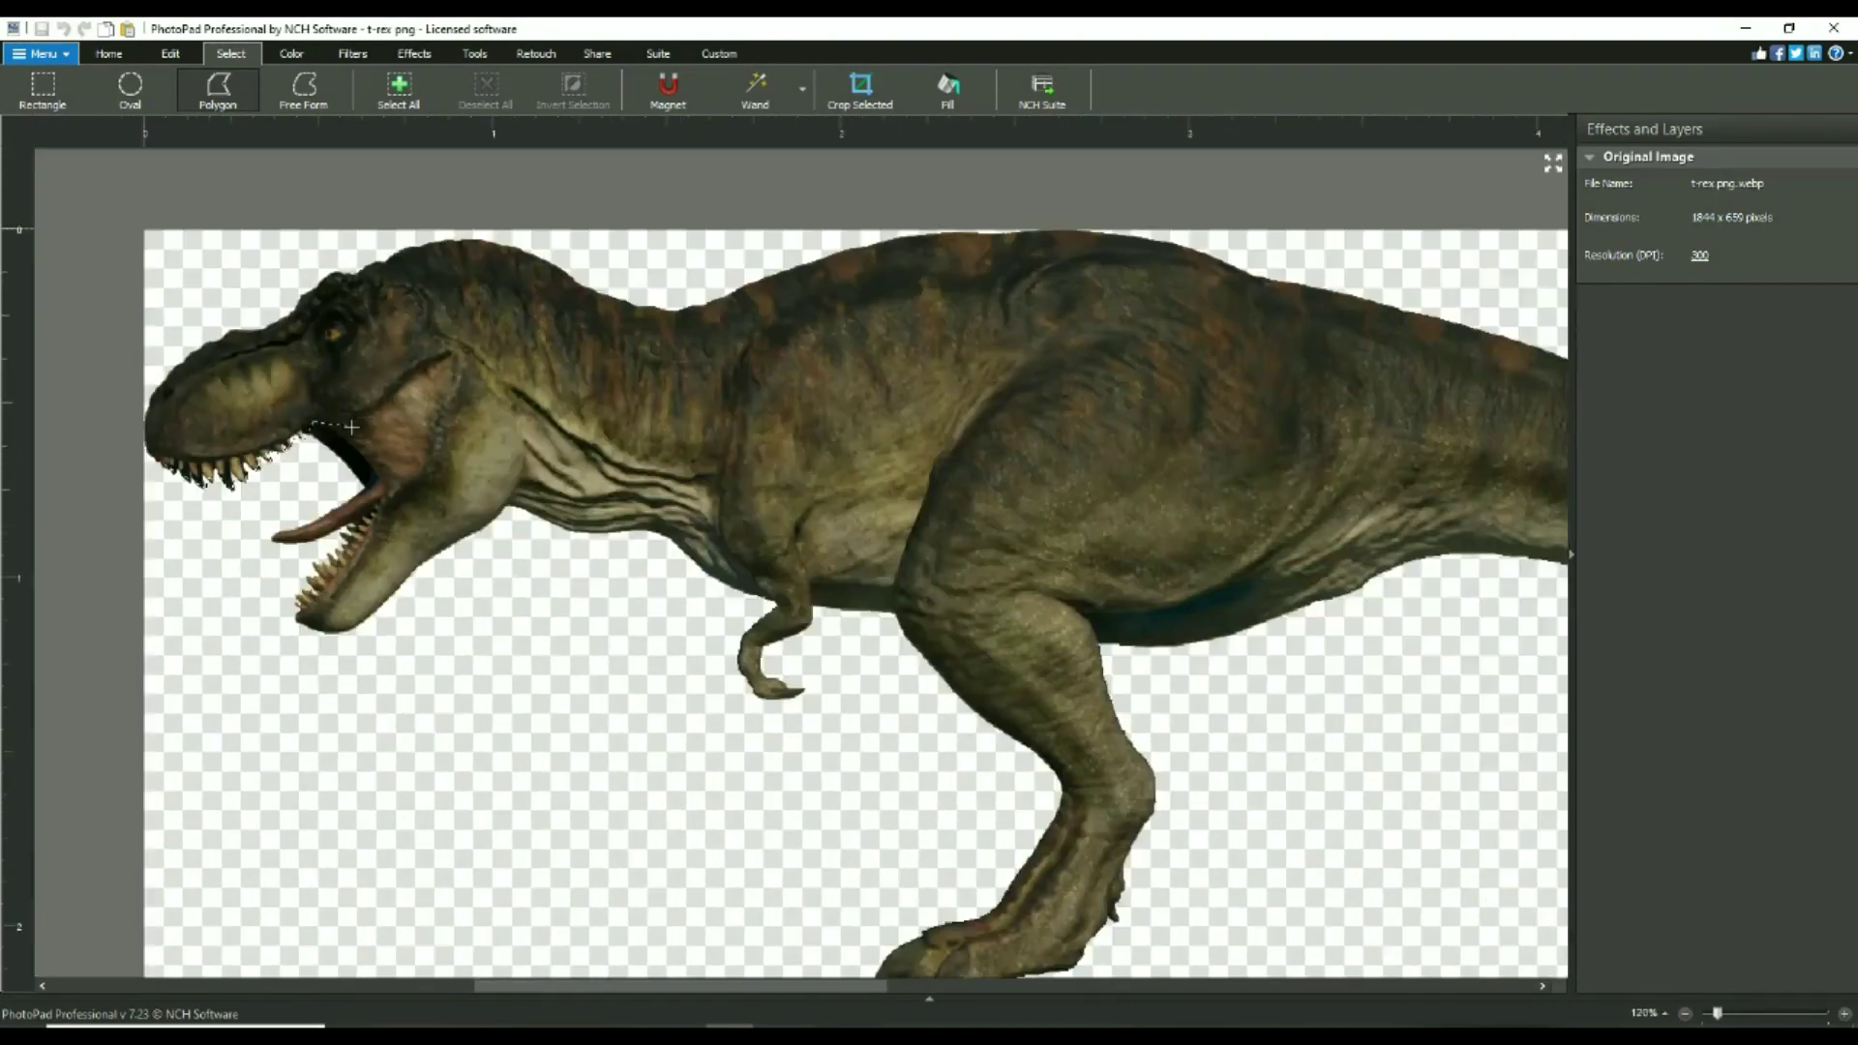
{"action": "left_click", "coordinate": [424, 428]}
{"action": "left_click", "coordinate": [505, 498]}
{"action": "left_click", "coordinate": [582, 534]}
{"action": "left_click", "coordinate": [665, 535]}
{"action": "left_click", "coordinate": [766, 600]}
{"action": "left_click", "coordinate": [1100, 644]}
{"action": "left_click", "coordinate": [1300, 609]}
{"action": "scroll", "coordinate": [1258, 651], "scroll_direction": "down", "scroll_amount": 5}
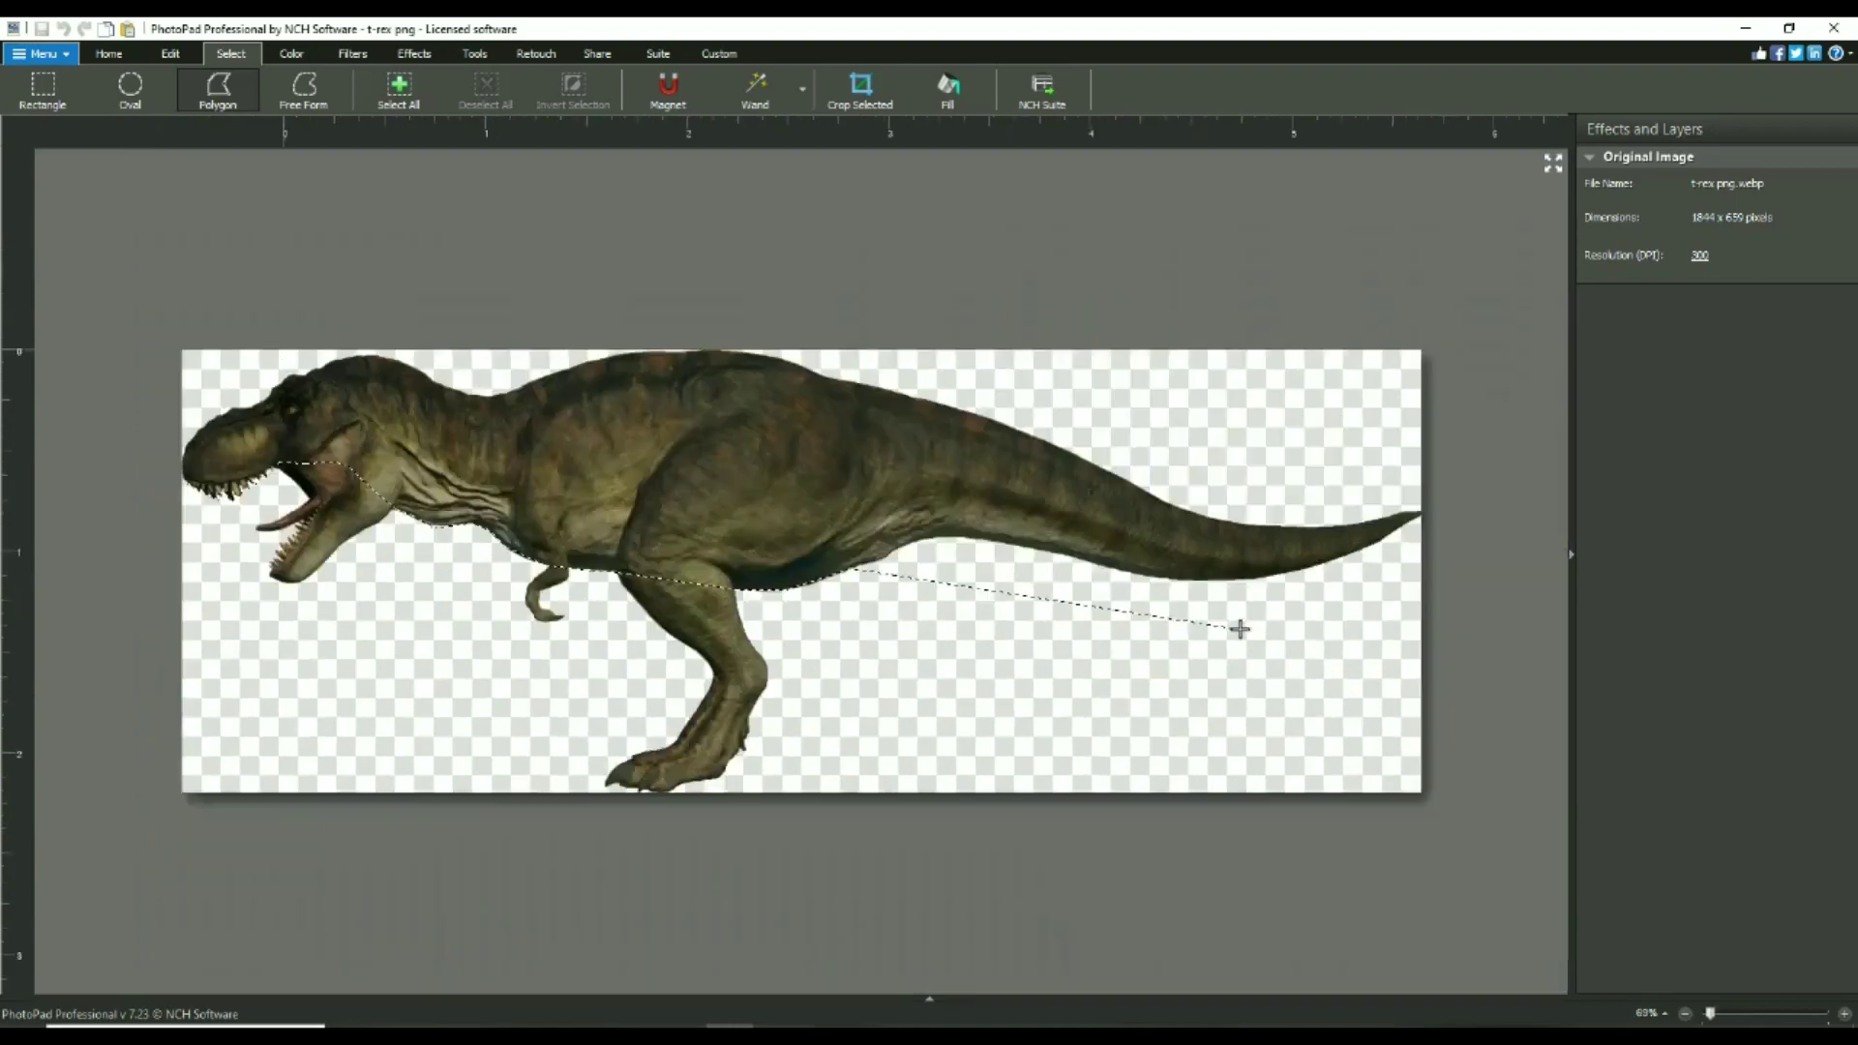
Step: Continue the polygon selection around the underside, tip and upper edge of the tail to the rear of the back
{"action": "scroll", "coordinate": [1239, 629], "scroll_direction": "down", "scroll_amount": 3}
{"action": "left_click", "coordinate": [898, 546]}
{"action": "left_click", "coordinate": [1091, 576]}
{"action": "left_click", "coordinate": [1162, 569]}
{"action": "left_click", "coordinate": [1229, 531]}
{"action": "left_click", "coordinate": [1074, 533]}
{"action": "left_click", "coordinate": [914, 460]}
{"action": "left_click", "coordinate": [825, 437]}
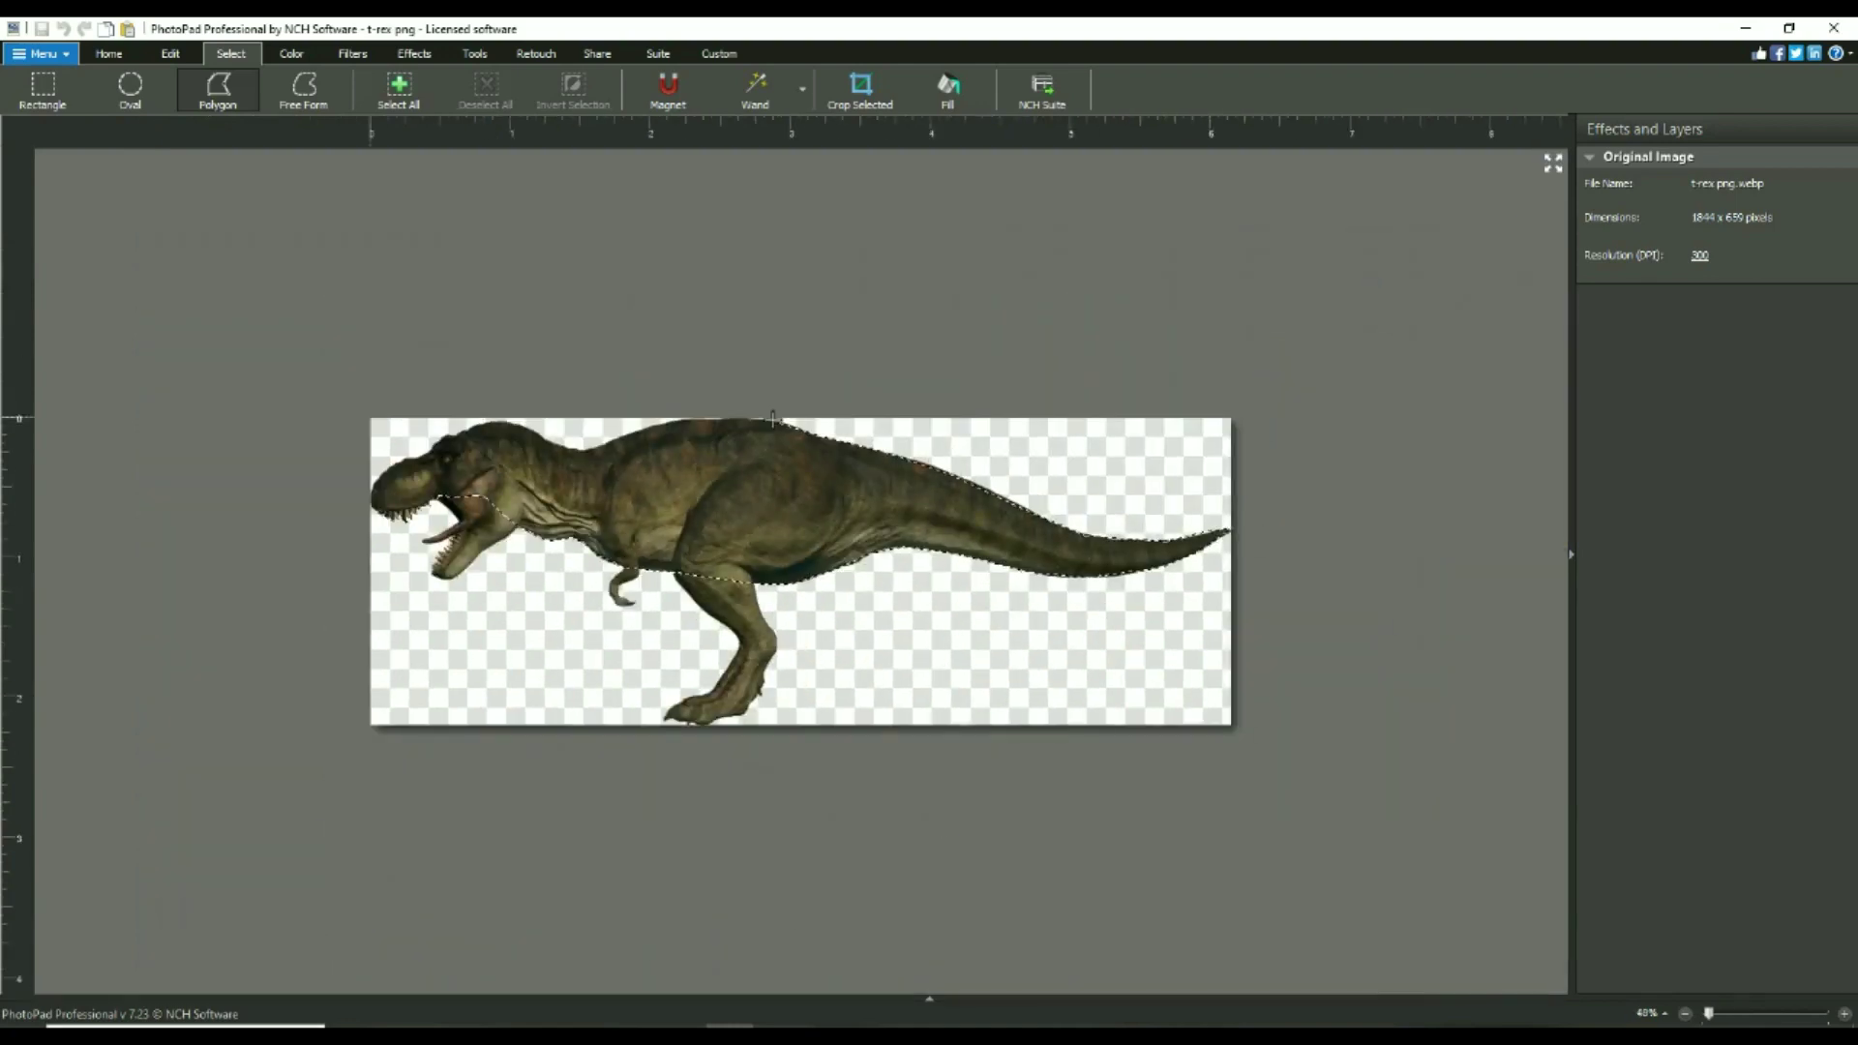
Step: Continue the polygon selection over the back, neck and head down to the snout
{"action": "left_click", "coordinate": [772, 420]}
{"action": "left_click", "coordinate": [600, 444]}
{"action": "left_click", "coordinate": [507, 420]}
{"action": "scroll", "coordinate": [508, 420], "scroll_direction": "up", "scroll_amount": 3}
{"action": "left_click", "coordinate": [180, 338]}
{"action": "left_click", "coordinate": [113, 373]}
{"action": "left_click", "coordinate": [60, 418]}
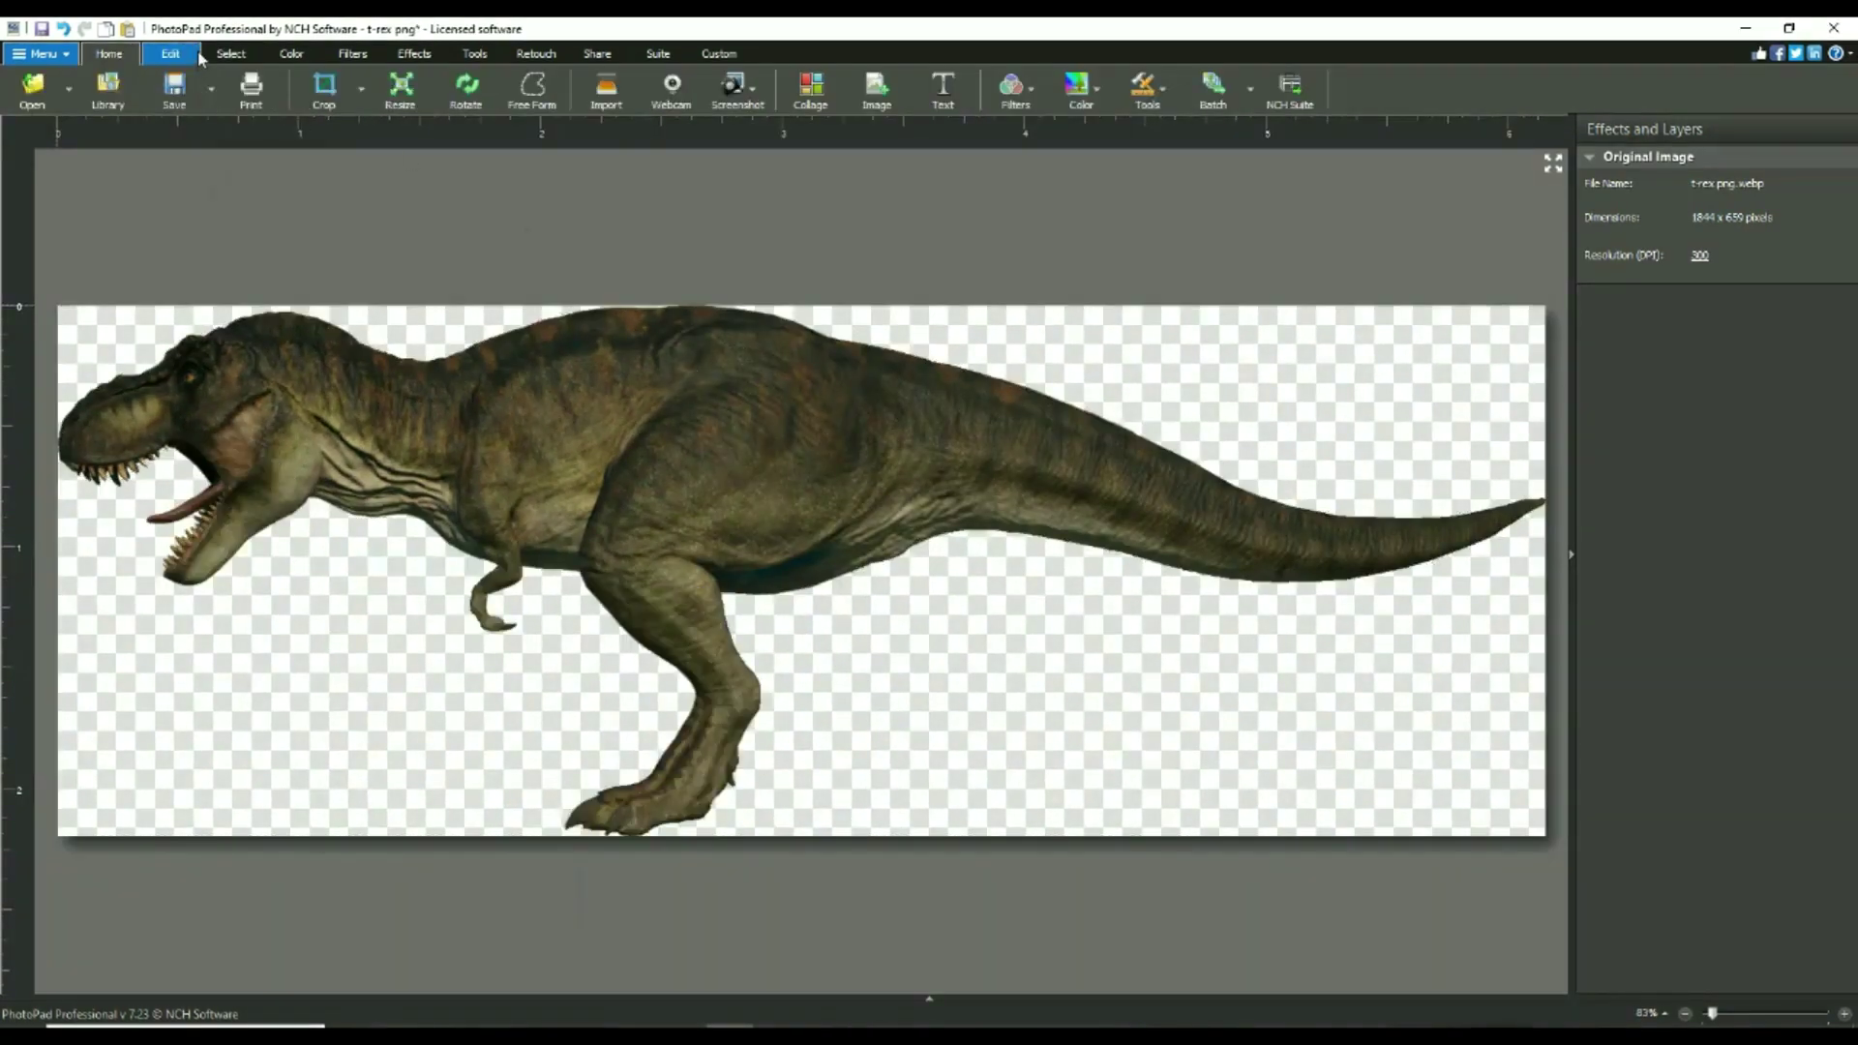
Step: Trace a polygon selection around the T-rex's thigh, leg and foot
{"action": "left_click", "coordinate": [229, 55]}
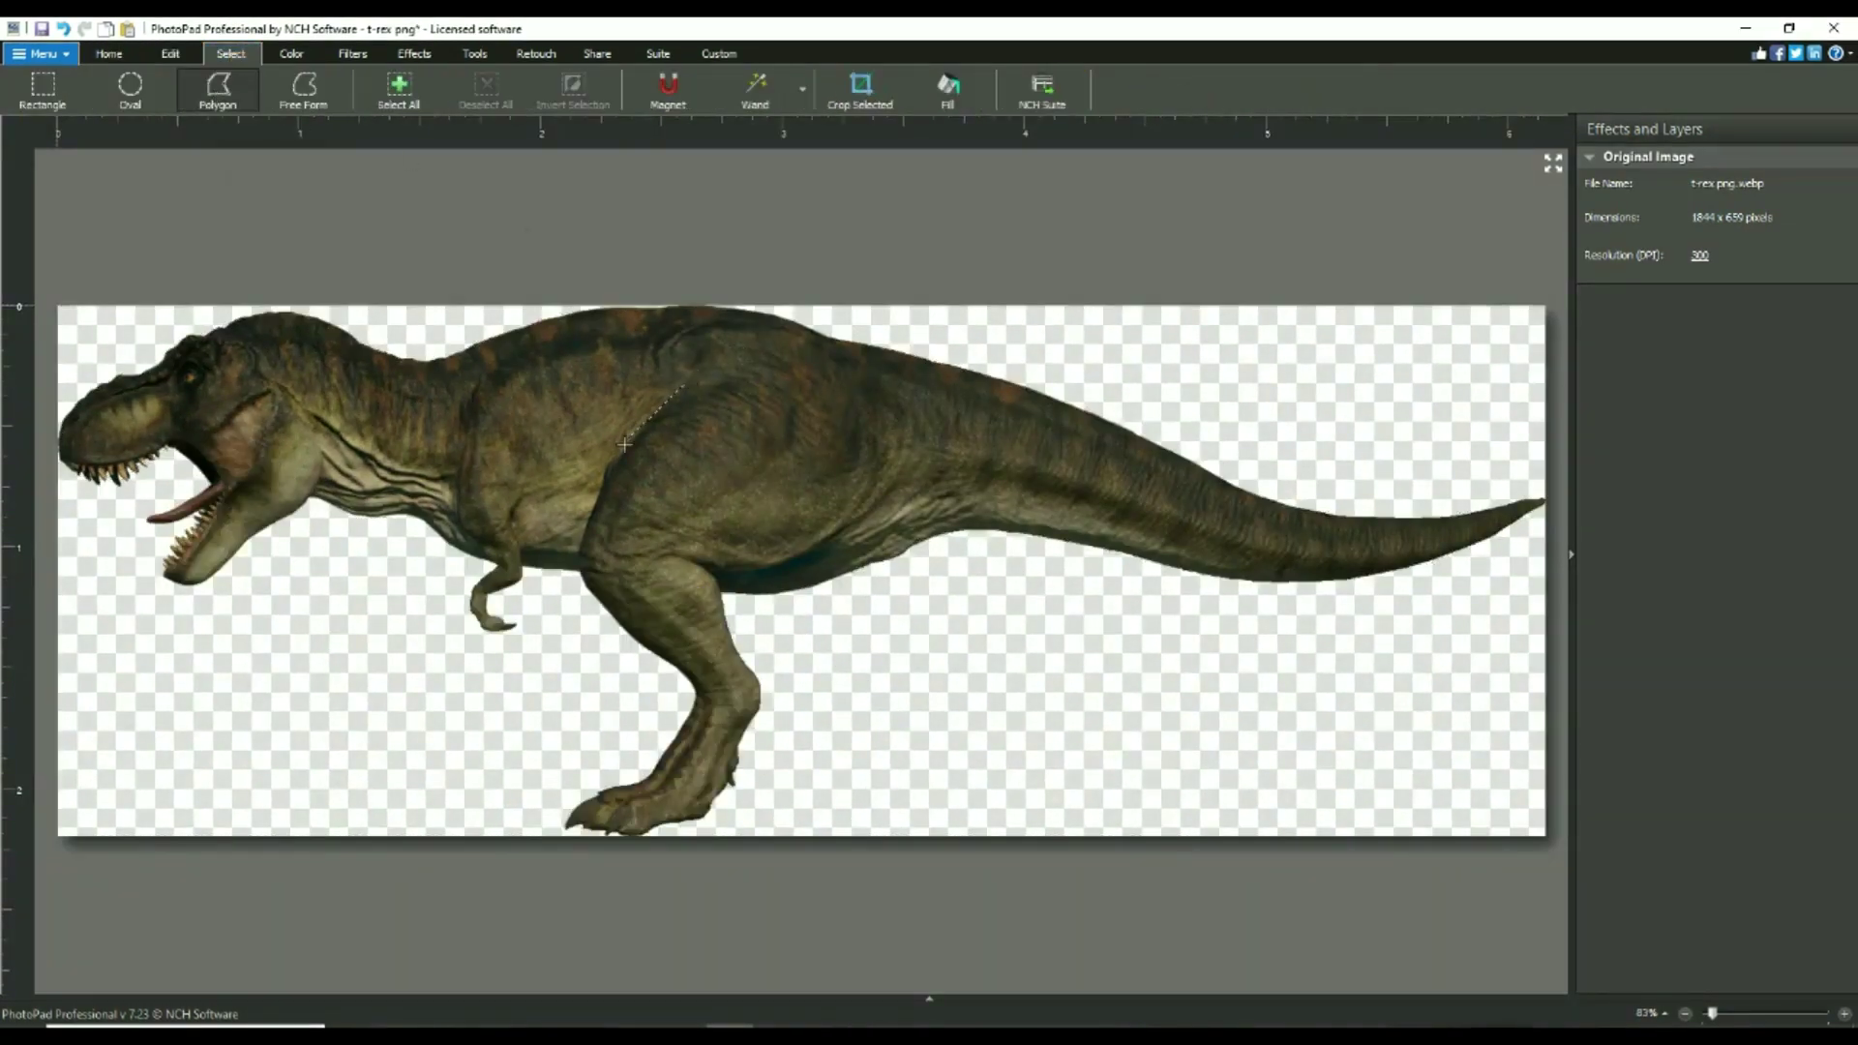
{"action": "mouse_move", "coordinate": [593, 503]}
{"action": "left_mouse_down"}
{"action": "mouse_move", "coordinate": [694, 725]}
{"action": "mouse_move", "coordinate": [693, 709]}
{"action": "left_mouse_up"}
{"action": "mouse_move", "coordinate": [664, 771]}
{"action": "left_mouse_down"}
{"action": "mouse_move", "coordinate": [562, 826]}
{"action": "mouse_move", "coordinate": [709, 821]}
{"action": "mouse_move", "coordinate": [764, 707]}
{"action": "mouse_move", "coordinate": [709, 572]}
{"action": "mouse_move", "coordinate": [772, 567]}
{"action": "mouse_move", "coordinate": [867, 471]}
{"action": "left_mouse_up"}
{"action": "left_click_drag", "start_coordinate": [821, 364], "coordinate": [687, 381]}
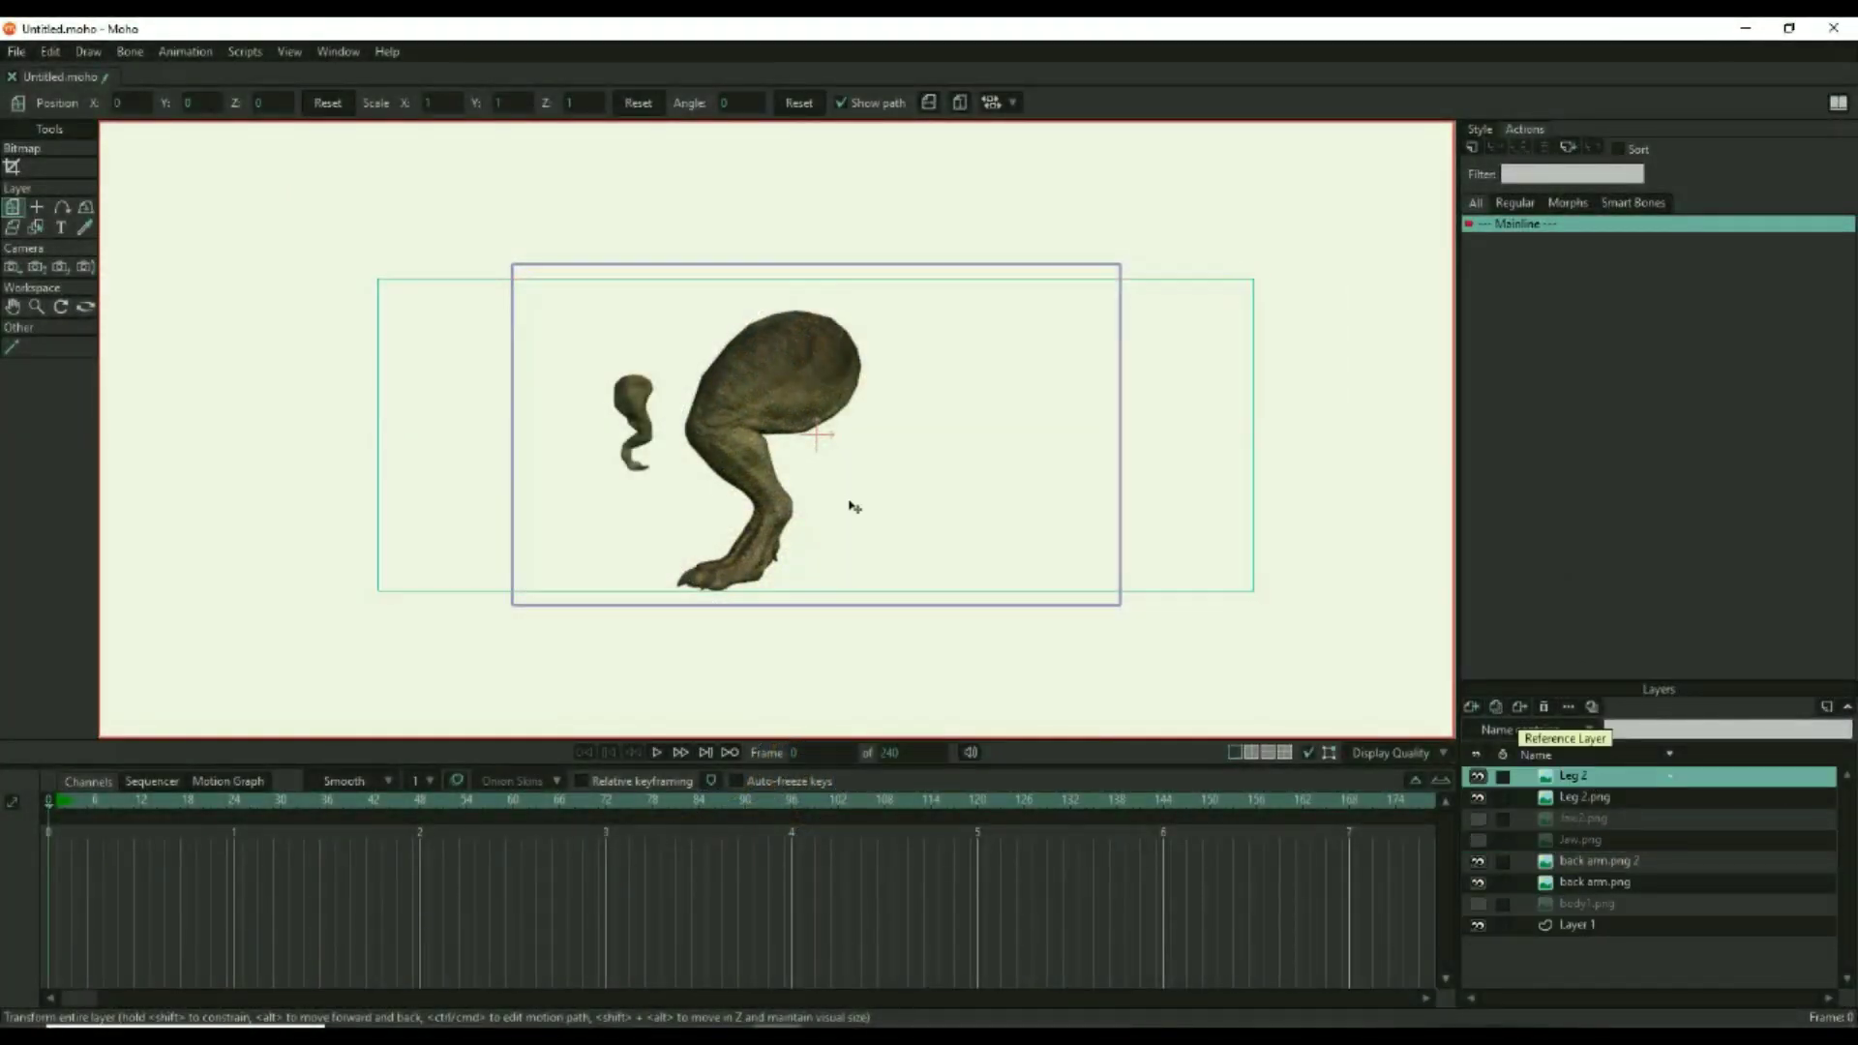
Step: Switch to Moho and offset the duplicate Leg 2 and back arm.png 2 layers from their originals
{"action": "left_click_drag", "start_coordinate": [851, 506], "coordinate": [1014, 642]}
{"action": "left_click", "coordinate": [1610, 863]}
{"action": "left_click_drag", "start_coordinate": [634, 435], "coordinate": [686, 492]}
Step: Show the Jaw2, Jaw and body1 layers, and place the duplicate arm layer behind the body
{"action": "left_click", "coordinate": [1477, 818]}
{"action": "left_click", "coordinate": [1478, 839]}
{"action": "left_click", "coordinate": [1477, 903]}
{"action": "left_click_drag", "start_coordinate": [1578, 862], "coordinate": [1583, 914]}
{"action": "left_click_drag", "start_coordinate": [635, 529], "coordinate": [658, 481]}
Step: Place the duplicate Leg 2 layer behind the body and reposition it beside the original leg
{"action": "left_click", "coordinate": [1601, 860]}
{"action": "left_click", "coordinate": [1604, 776]}
{"action": "left_click_drag", "start_coordinate": [1073, 648], "coordinate": [924, 617]}
{"action": "left_click_drag", "start_coordinate": [1587, 776], "coordinate": [1591, 913]}
{"action": "left_click_drag", "start_coordinate": [969, 608], "coordinate": [915, 480]}
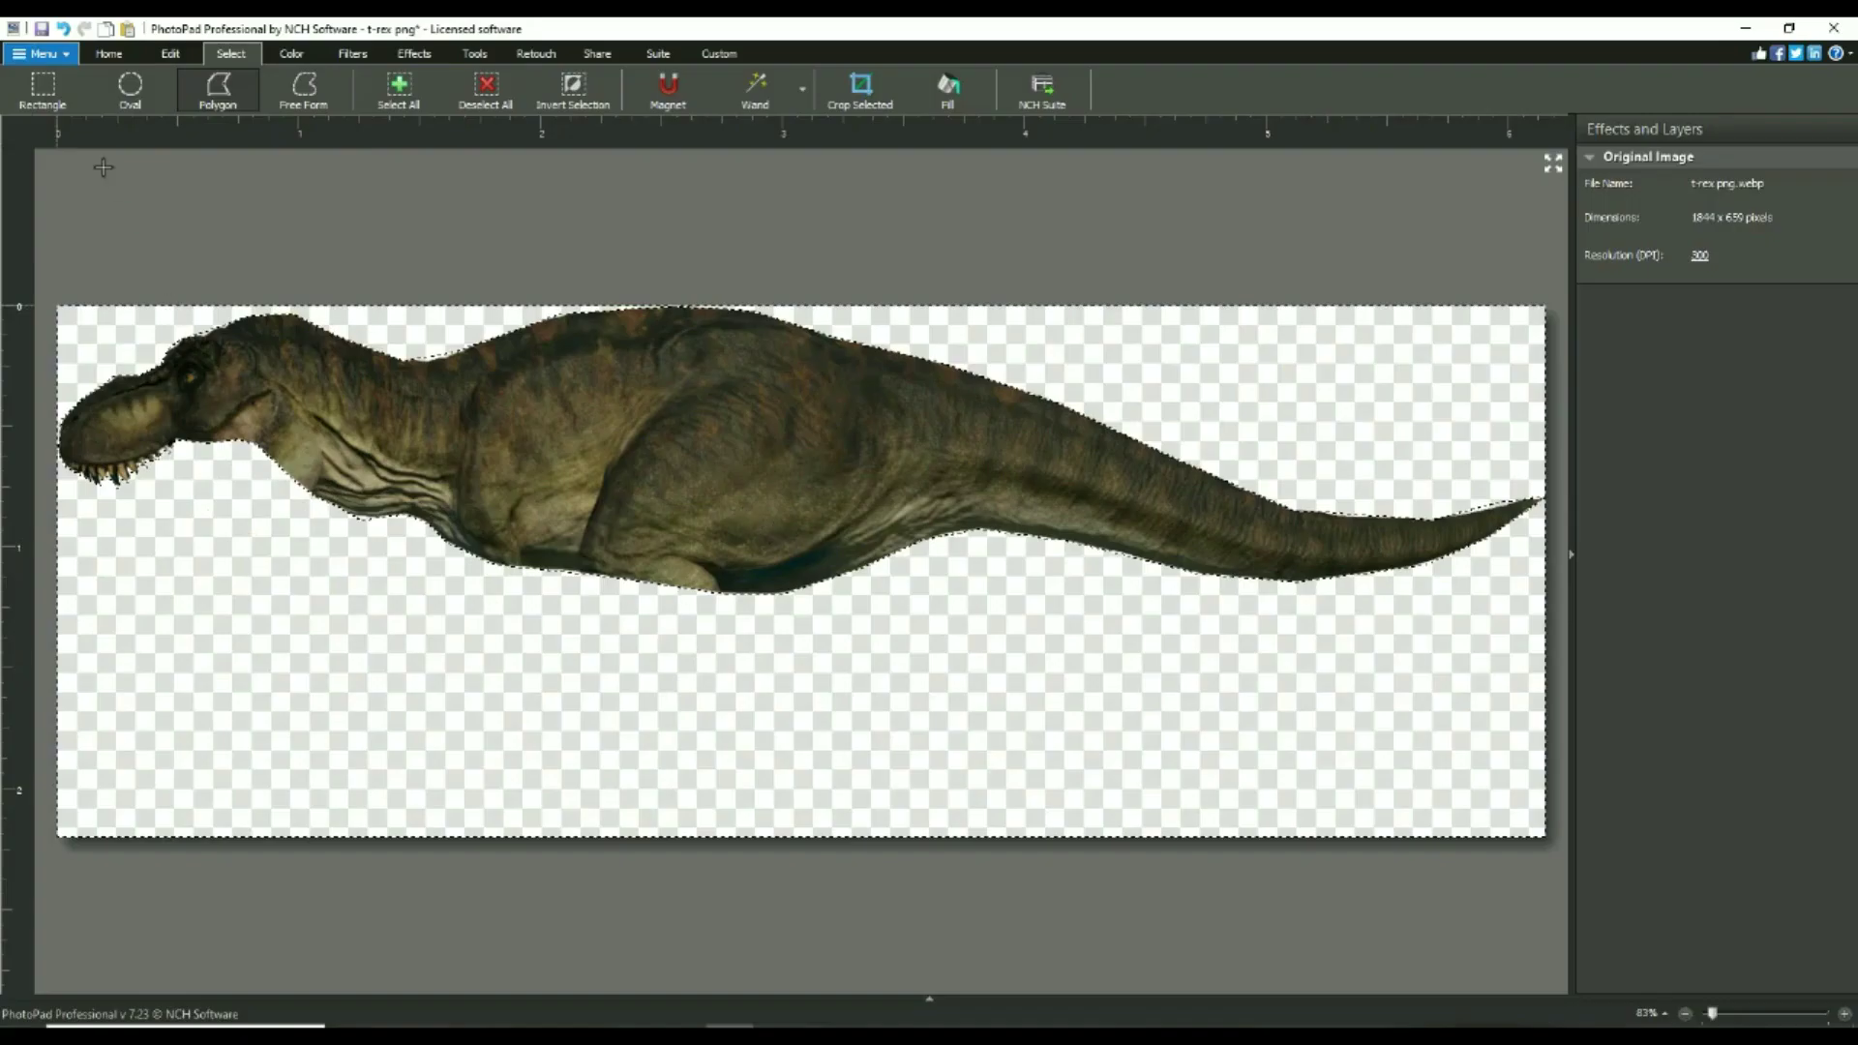
Step: Switch to PhotoPad and open the save options for the T-rex image without leg, arm and lower jaw
{"action": "left_click", "coordinate": [108, 53]}
{"action": "left_click", "coordinate": [210, 91]}
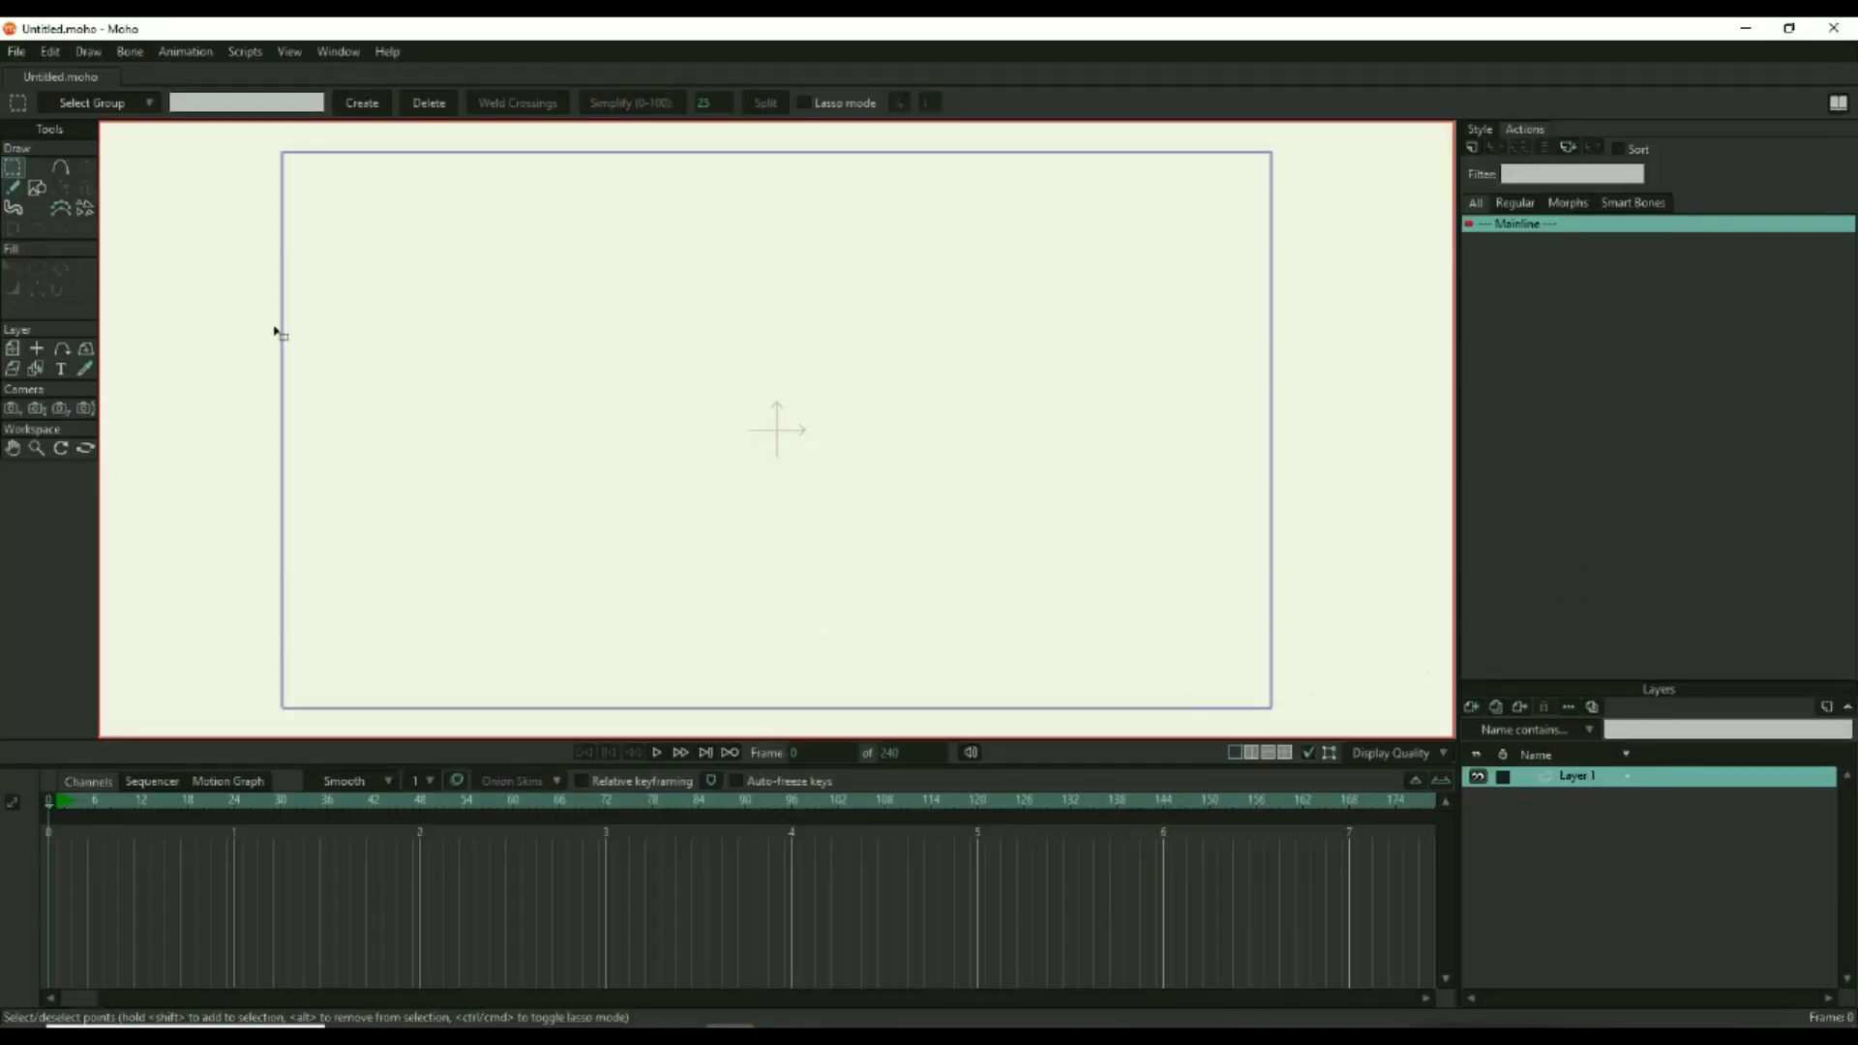
Step: Switch to Moho and import the back arm, back leg, body1, Jaw, Jaw2 and Leg 2 images from the T-rex folder
{"action": "left_click", "coordinate": [17, 51]}
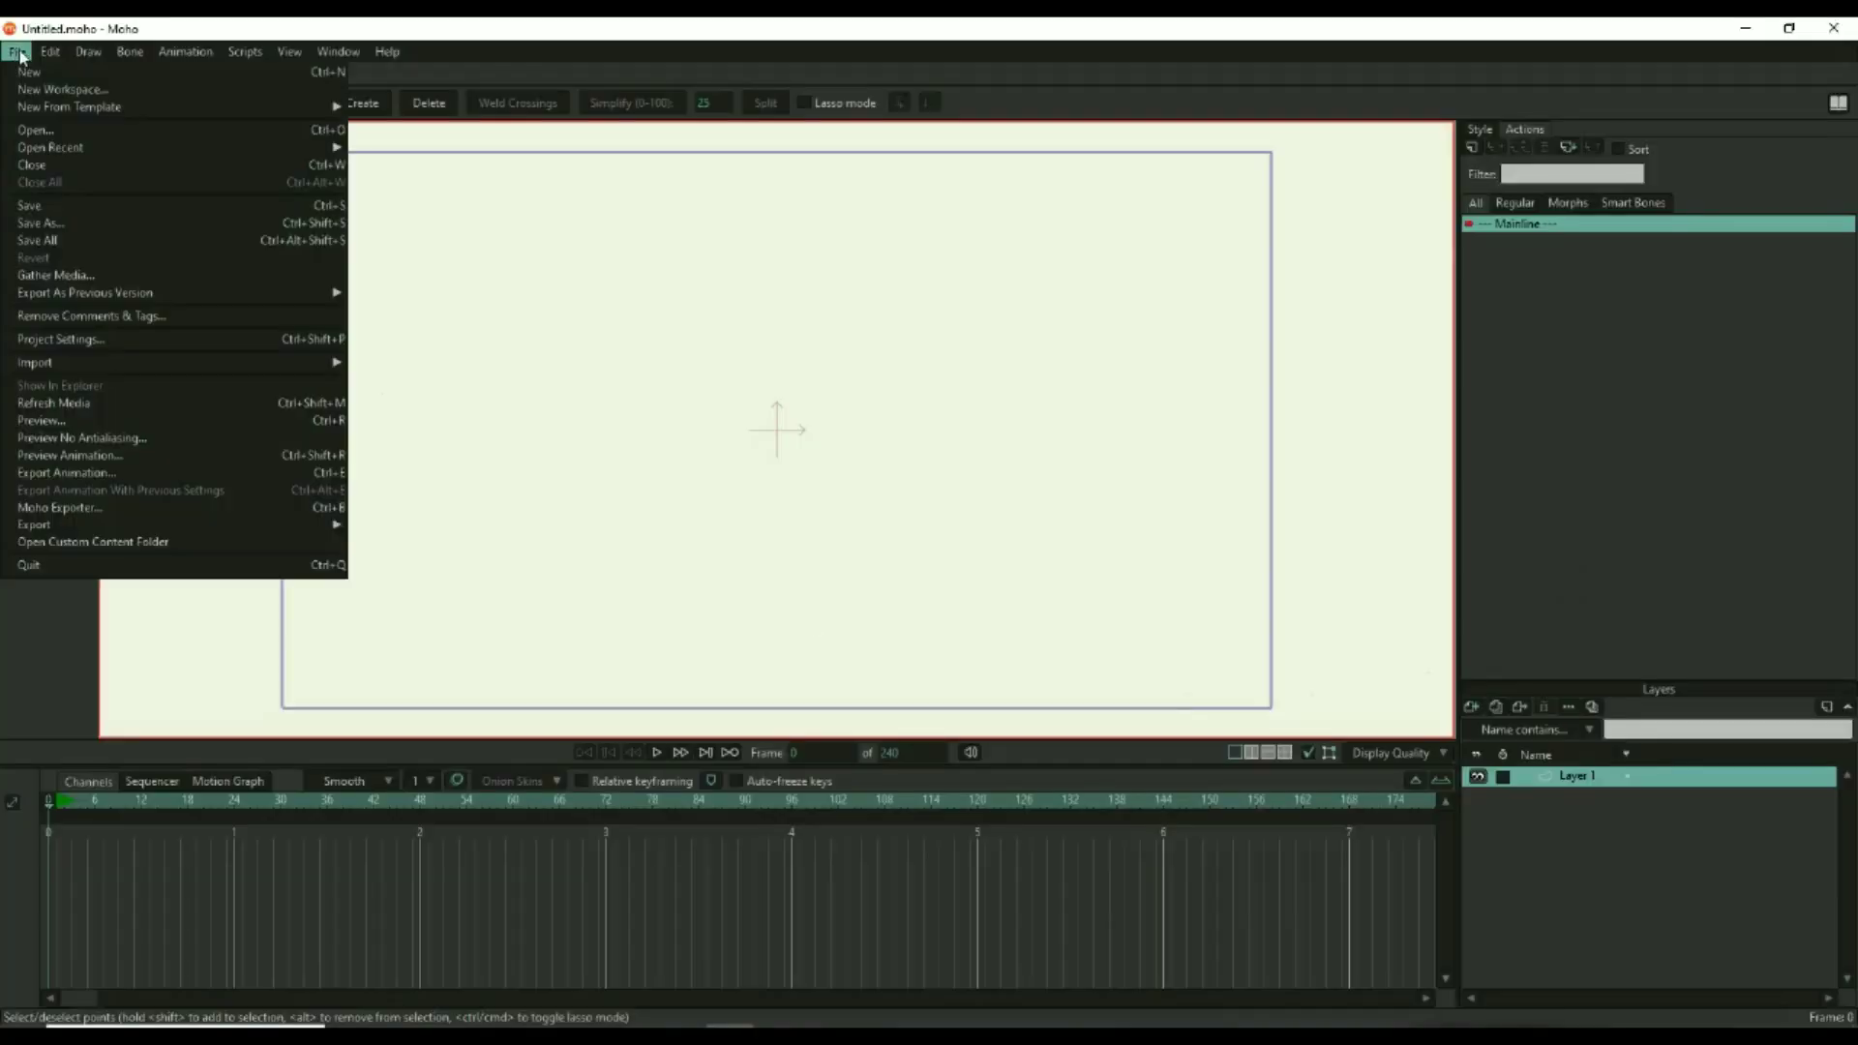
{"action": "mouse_move", "coordinate": [58, 362]}
{"action": "left_click", "coordinate": [385, 423]}
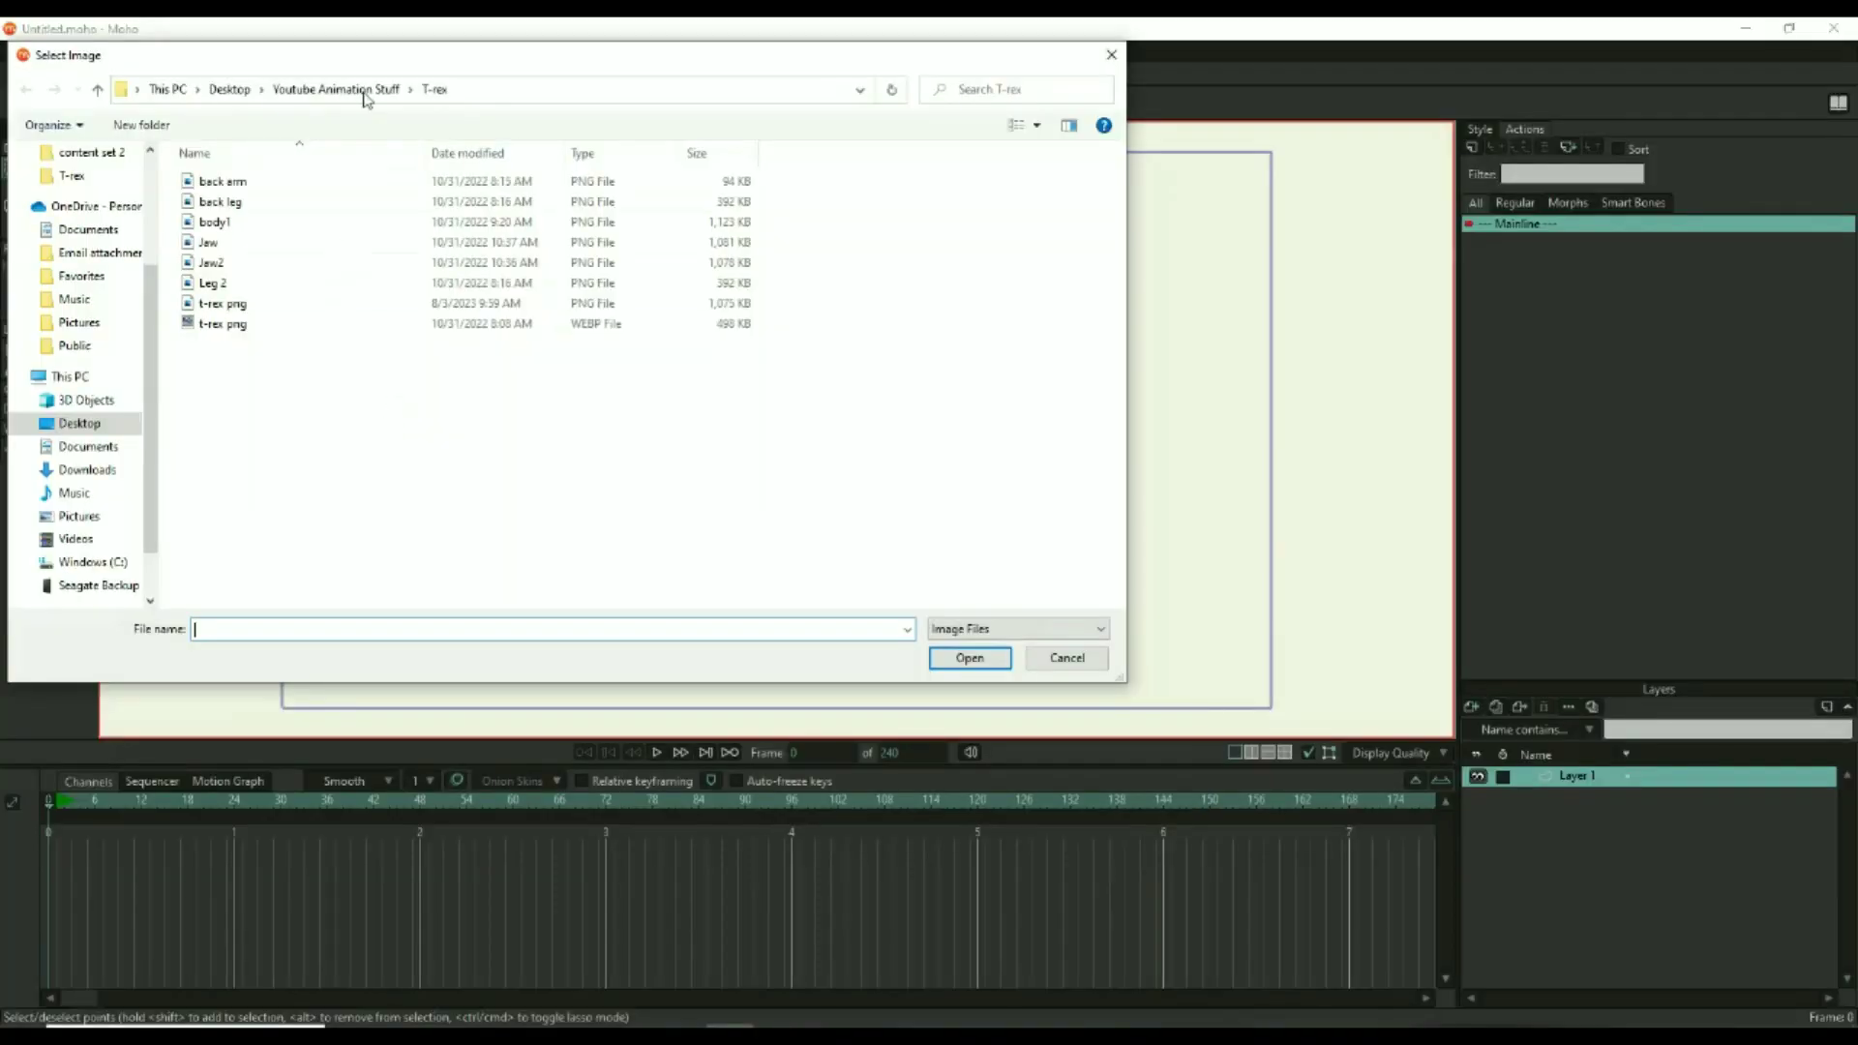
{"action": "left_click", "coordinate": [221, 184]}
{"action": "left_click_drag", "start_coordinate": [215, 208], "coordinate": [414, 460]}
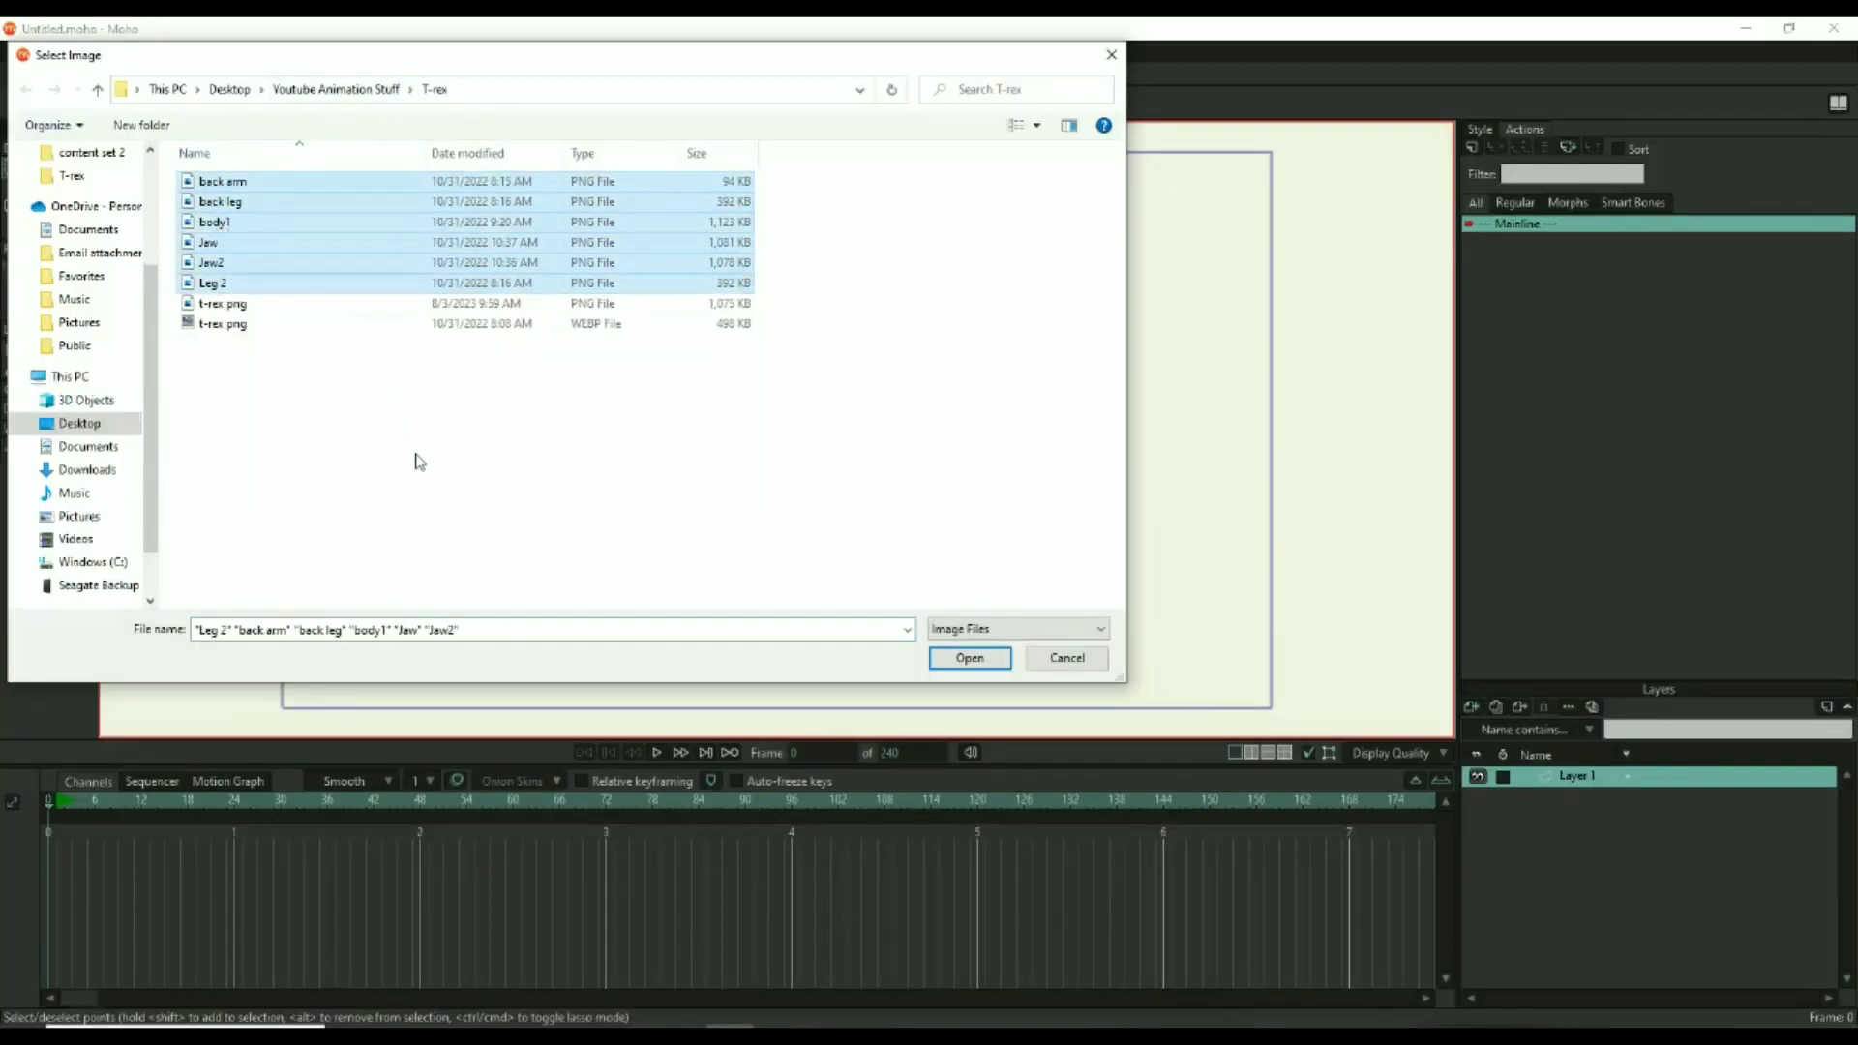
{"action": "left_click", "coordinate": [970, 658]}
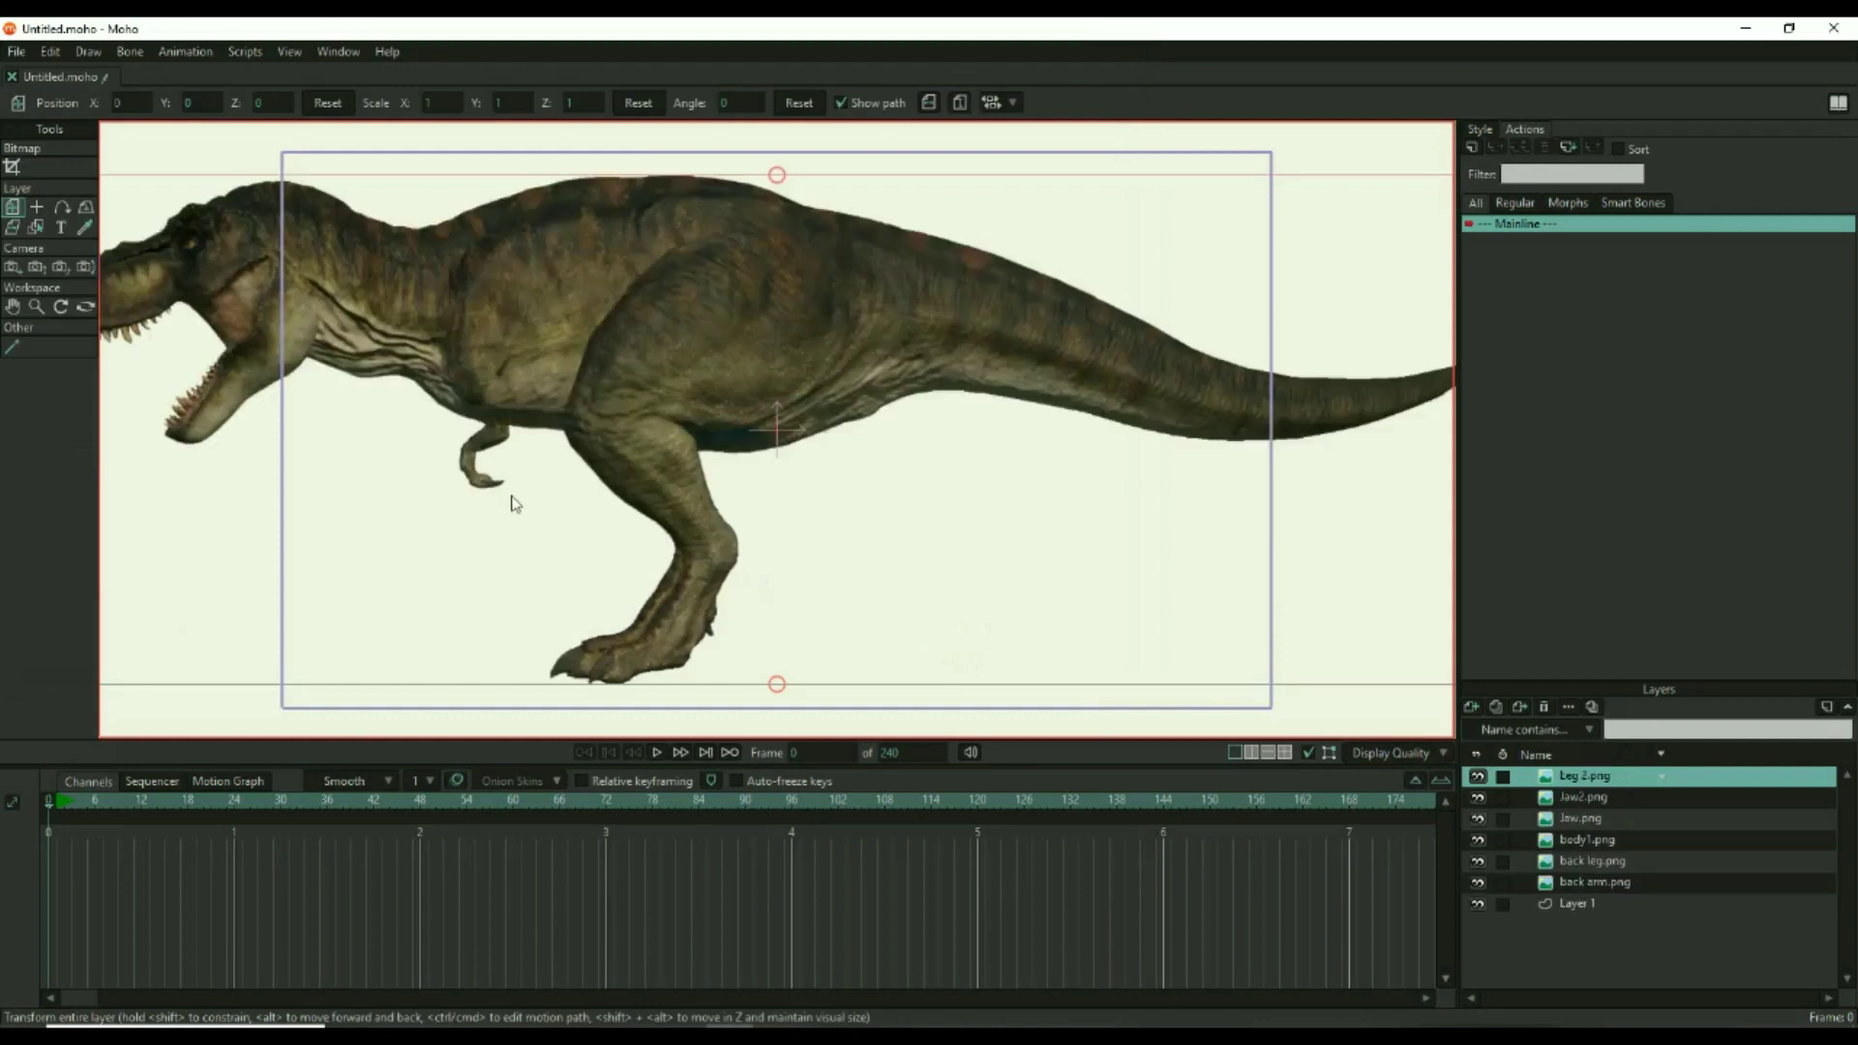
Step: Hide the Jaw2, Jaw, back arm and body1 layers so that only the leg is shown
{"action": "scroll", "coordinate": [447, 573], "scroll_direction": "down", "scroll_amount": 3}
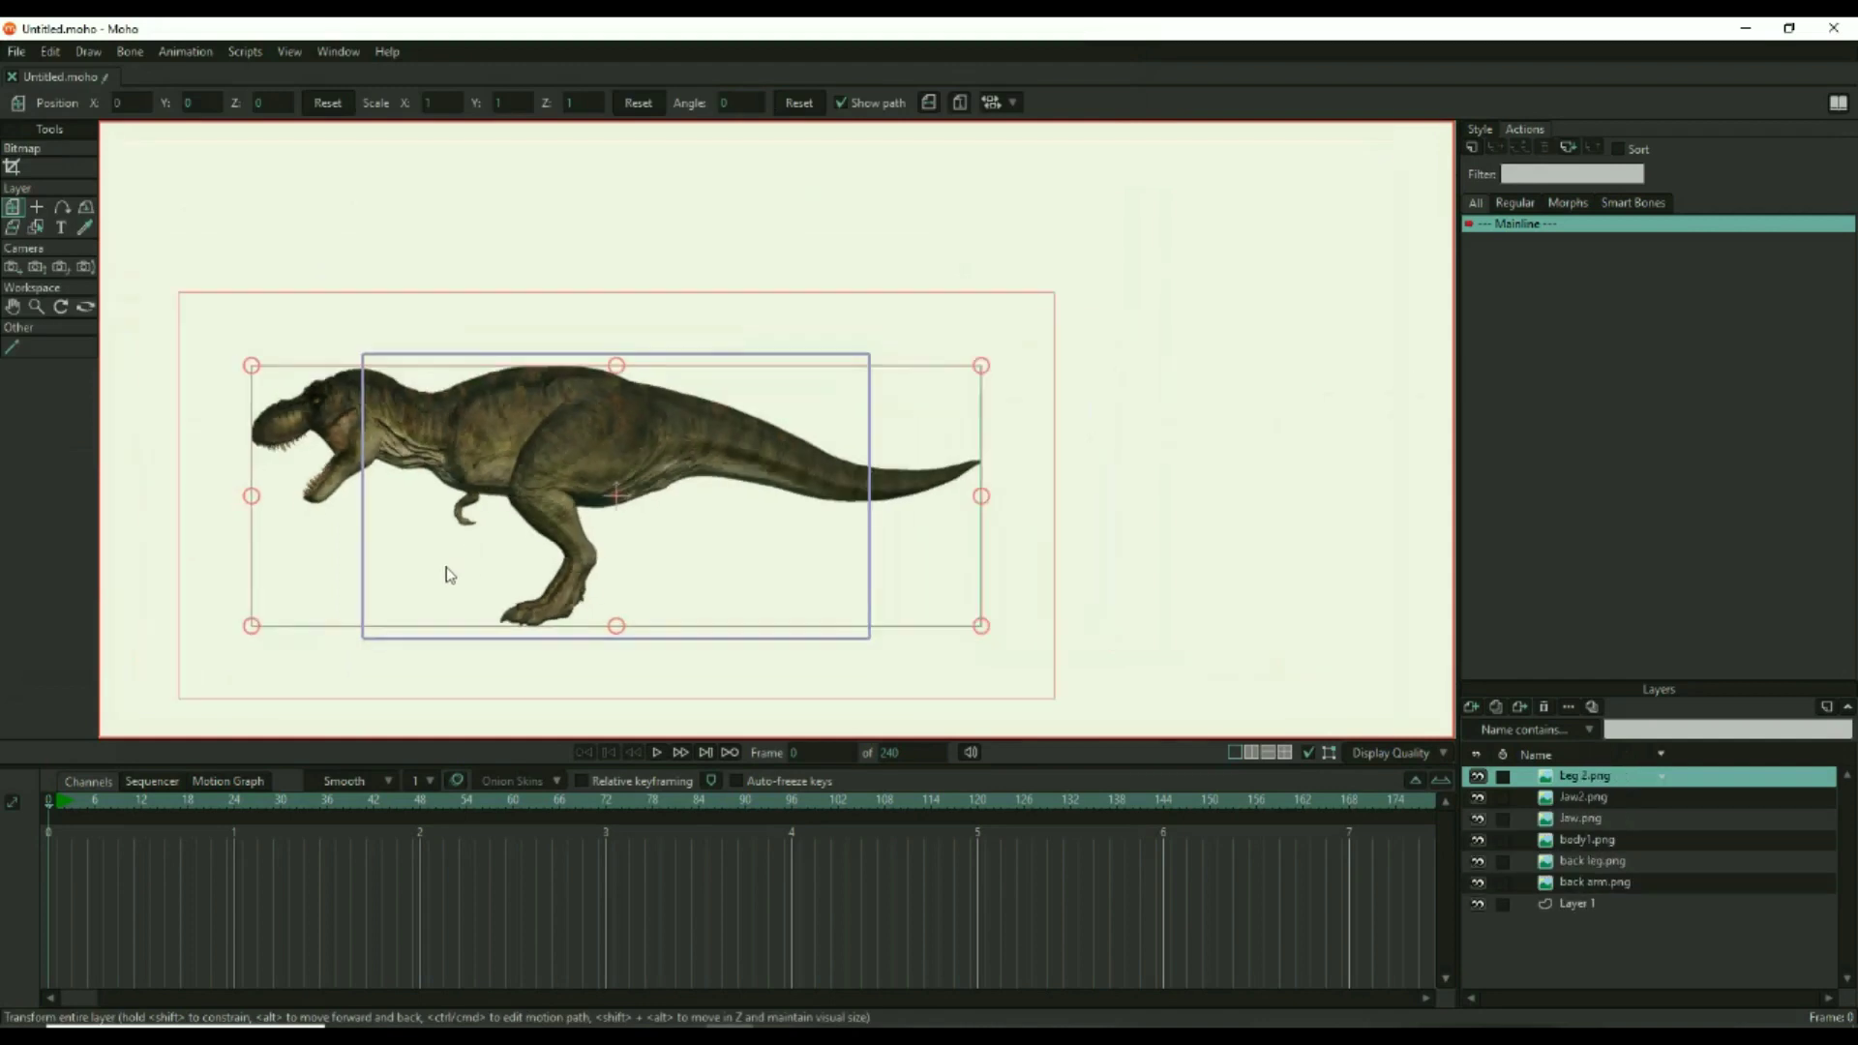
{"action": "left_click_drag", "start_coordinate": [513, 568], "coordinate": [636, 505]}
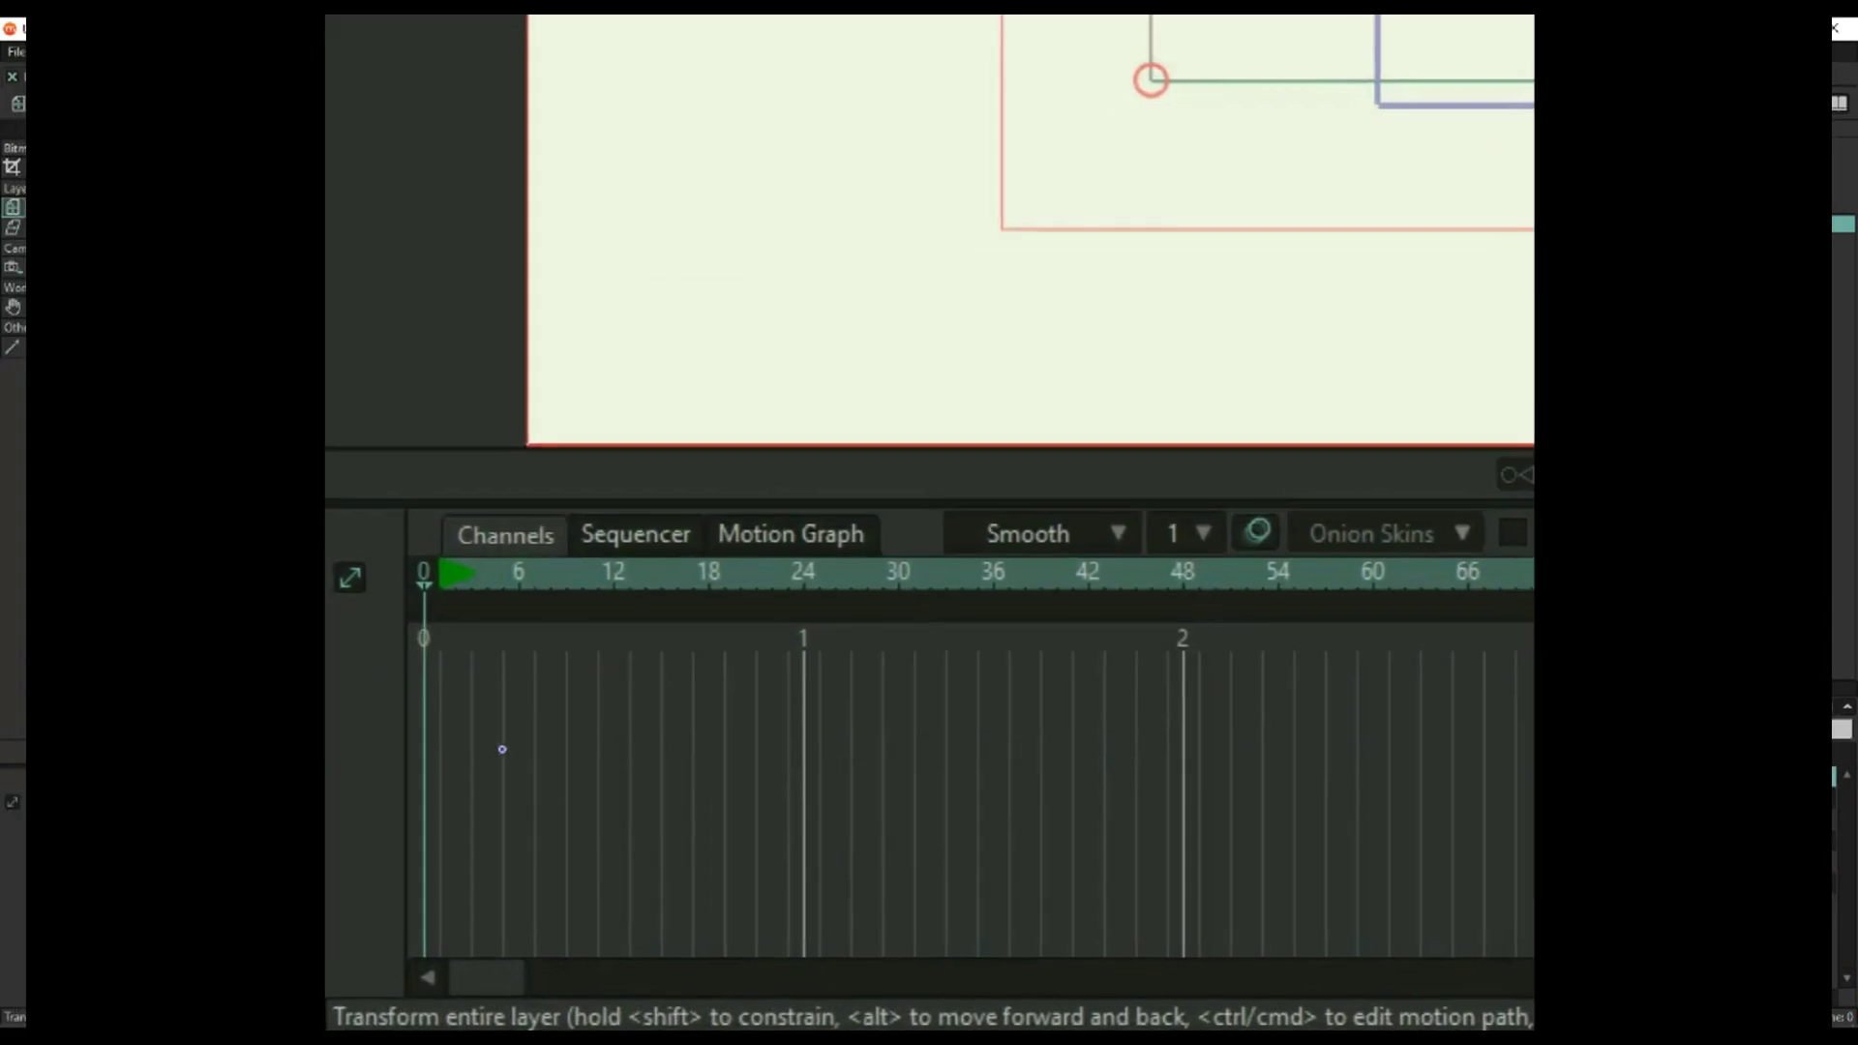
{"action": "mouse_move", "coordinate": [447, 528]}
{"action": "left_mouse_down"}
{"action": "mouse_move", "coordinate": [487, 565]}
{"action": "mouse_move", "coordinate": [376, 598]}
{"action": "mouse_move", "coordinate": [448, 527]}
{"action": "left_mouse_up"}
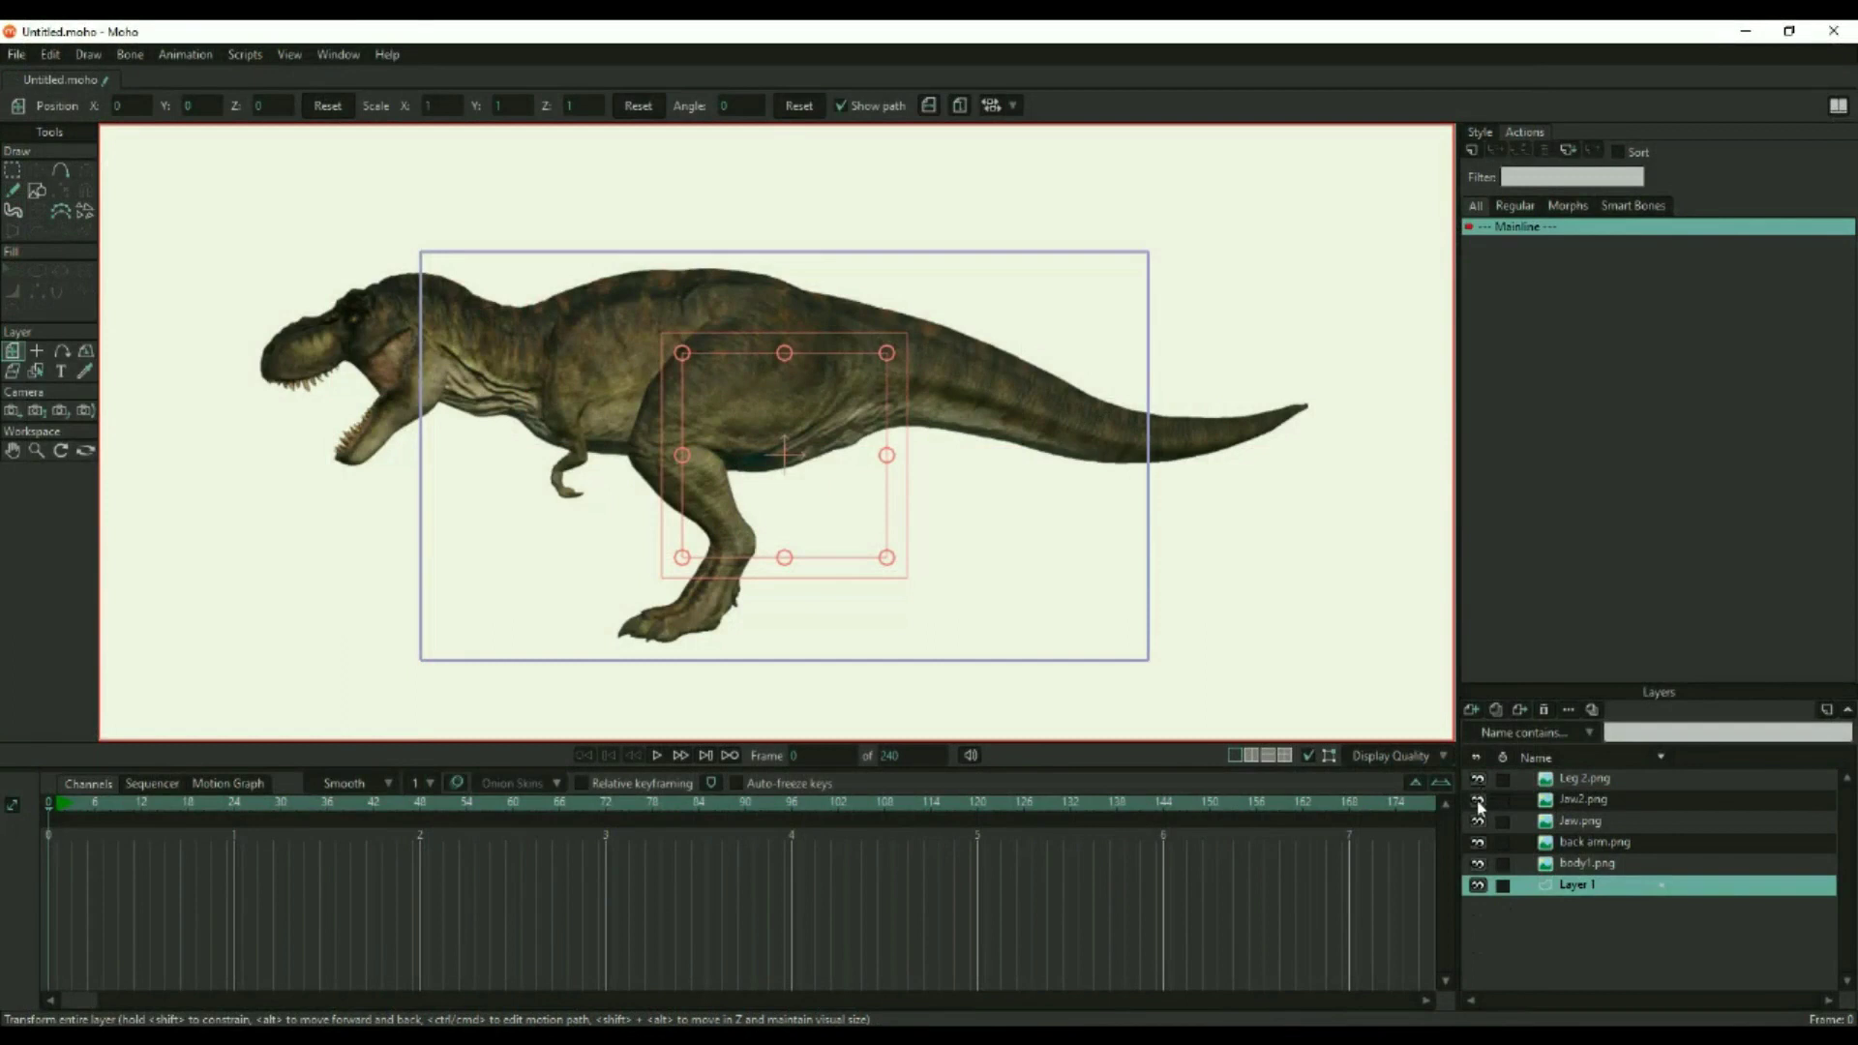
{"action": "left_click", "coordinate": [1478, 801]}
{"action": "left_click", "coordinate": [1477, 822]}
{"action": "left_click", "coordinate": [1477, 843]}
{"action": "left_click", "coordinate": [1478, 863]}
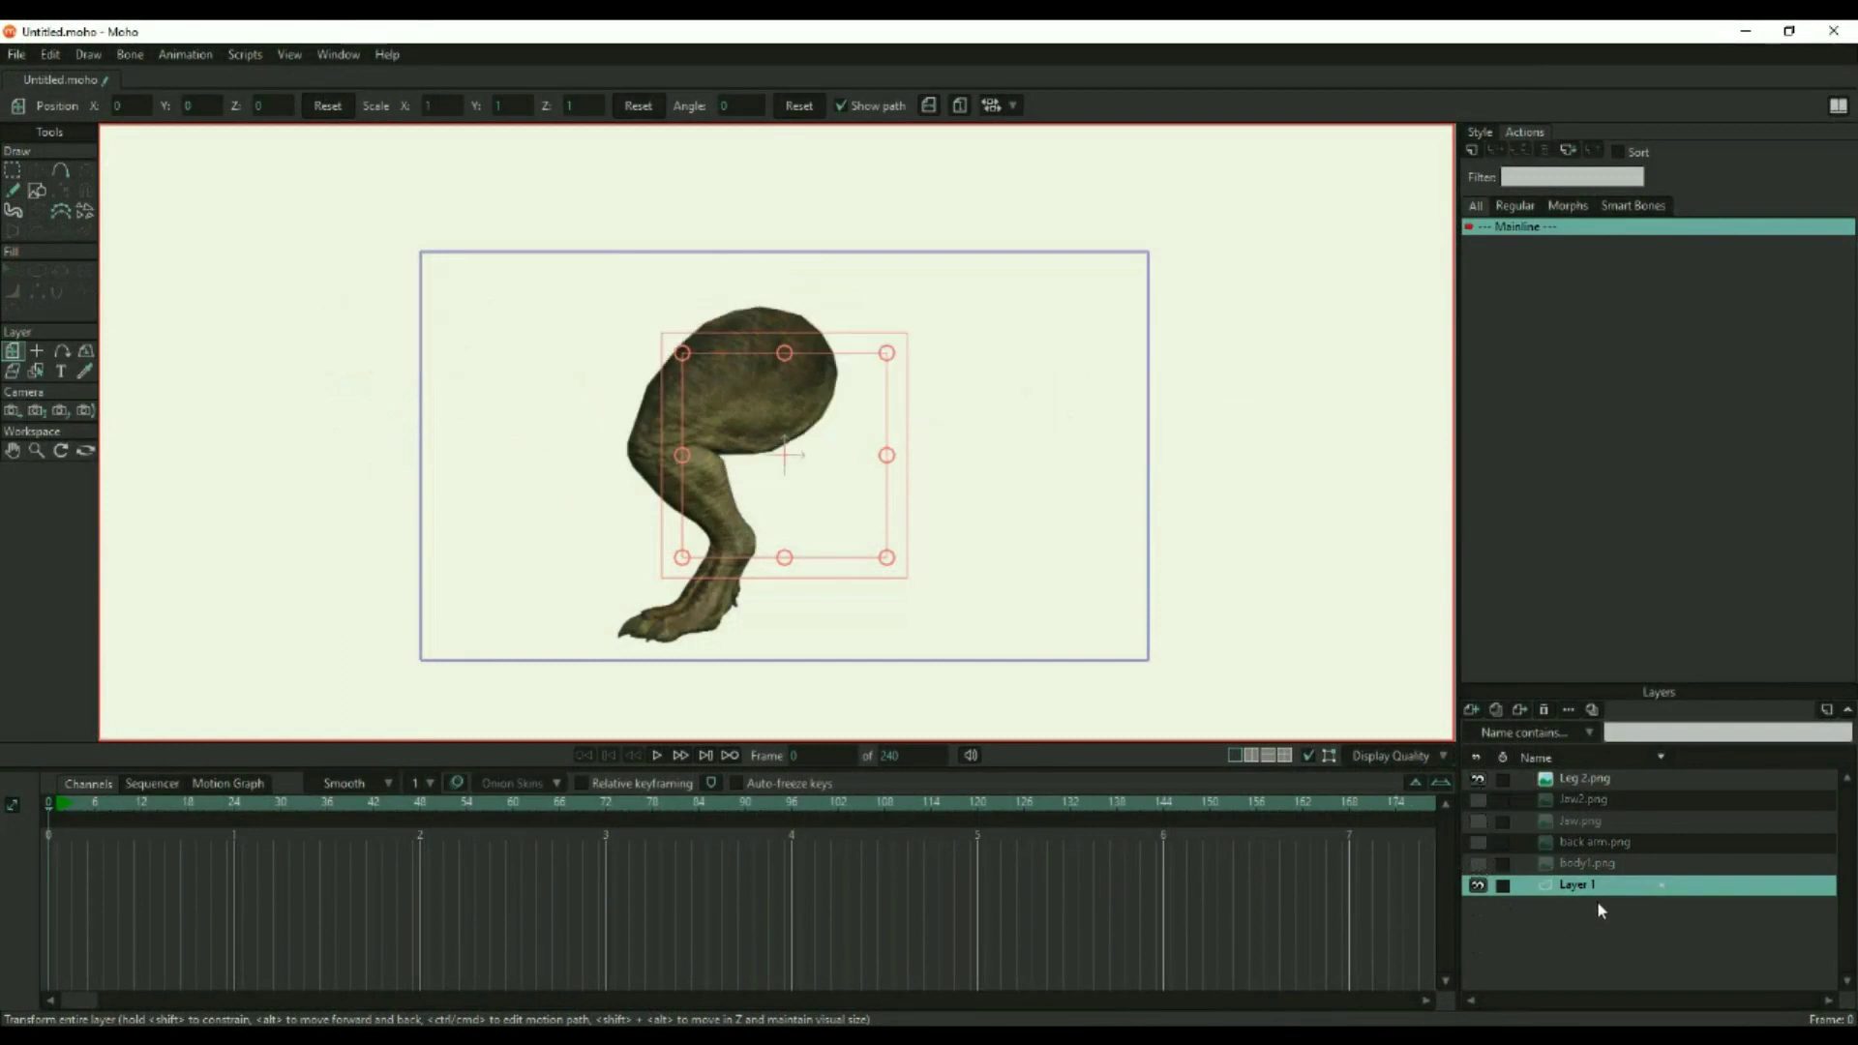
Step: Create a smart warp layer for Leg 2.png
{"action": "left_click", "coordinate": [1625, 777]}
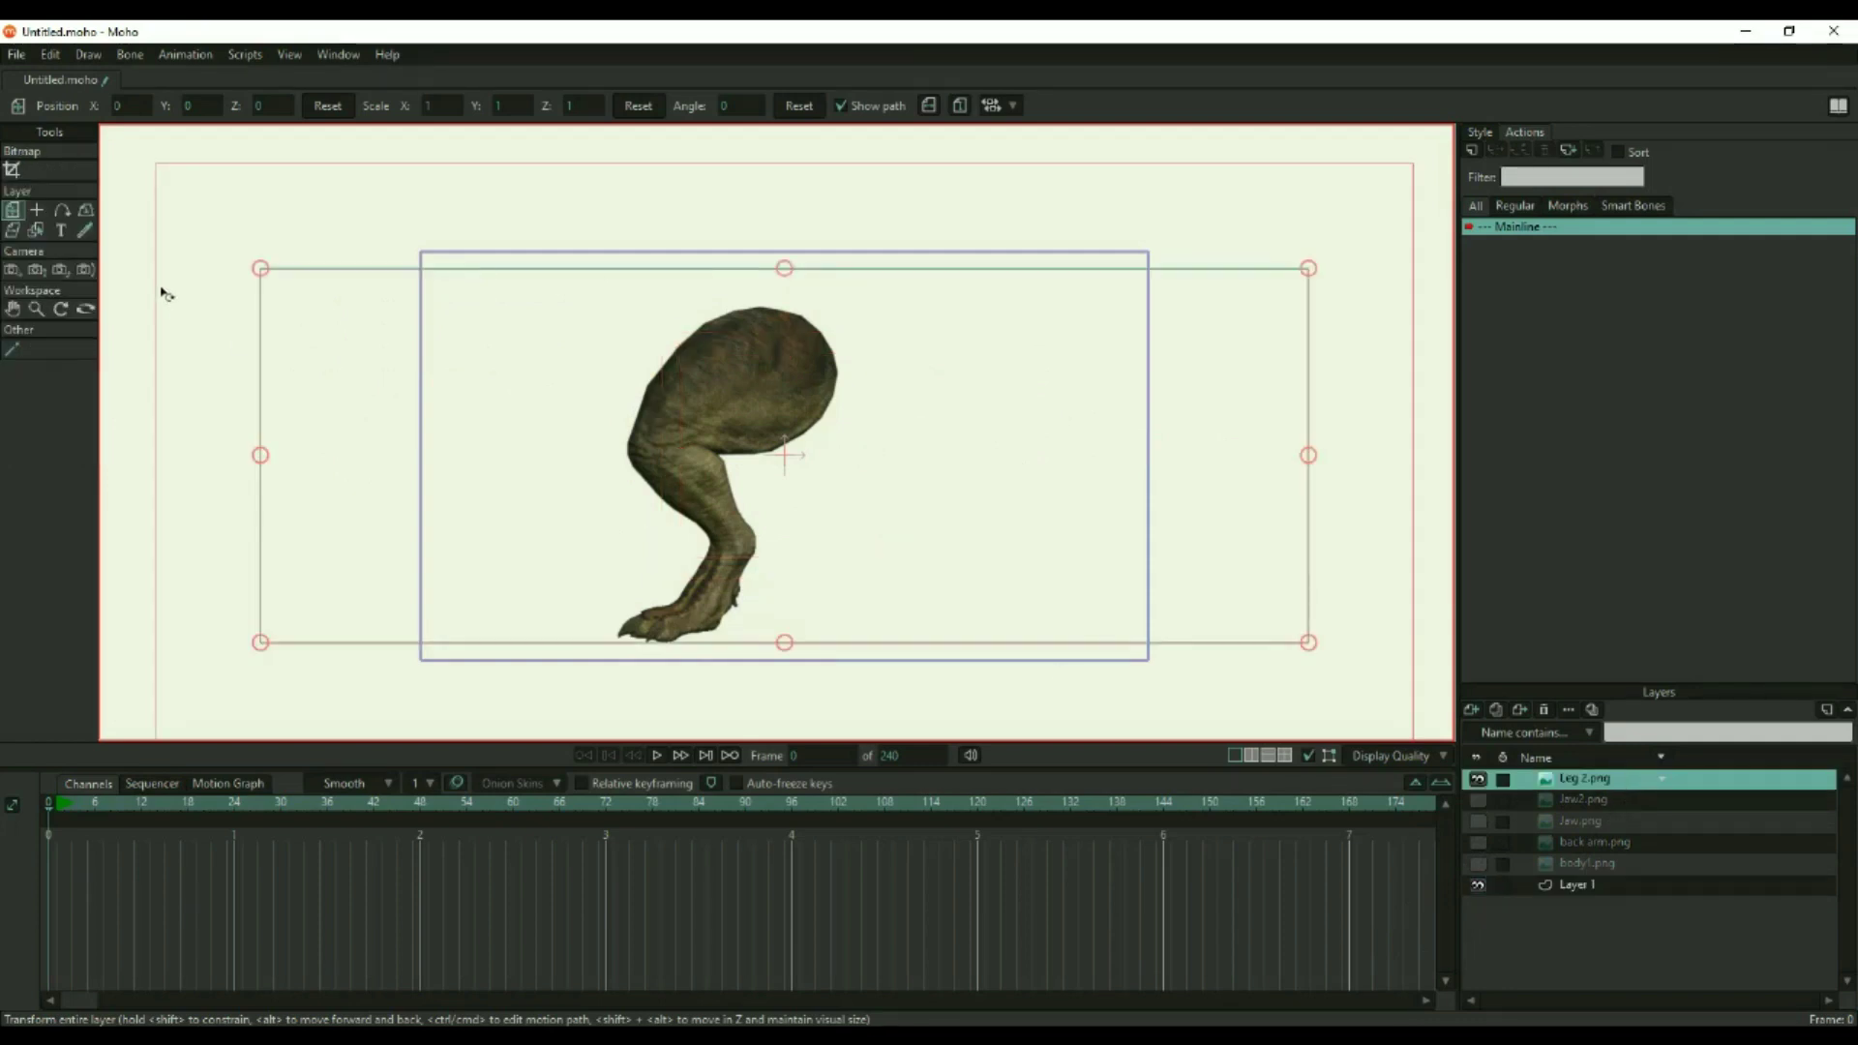
{"action": "left_click", "coordinate": [91, 56]}
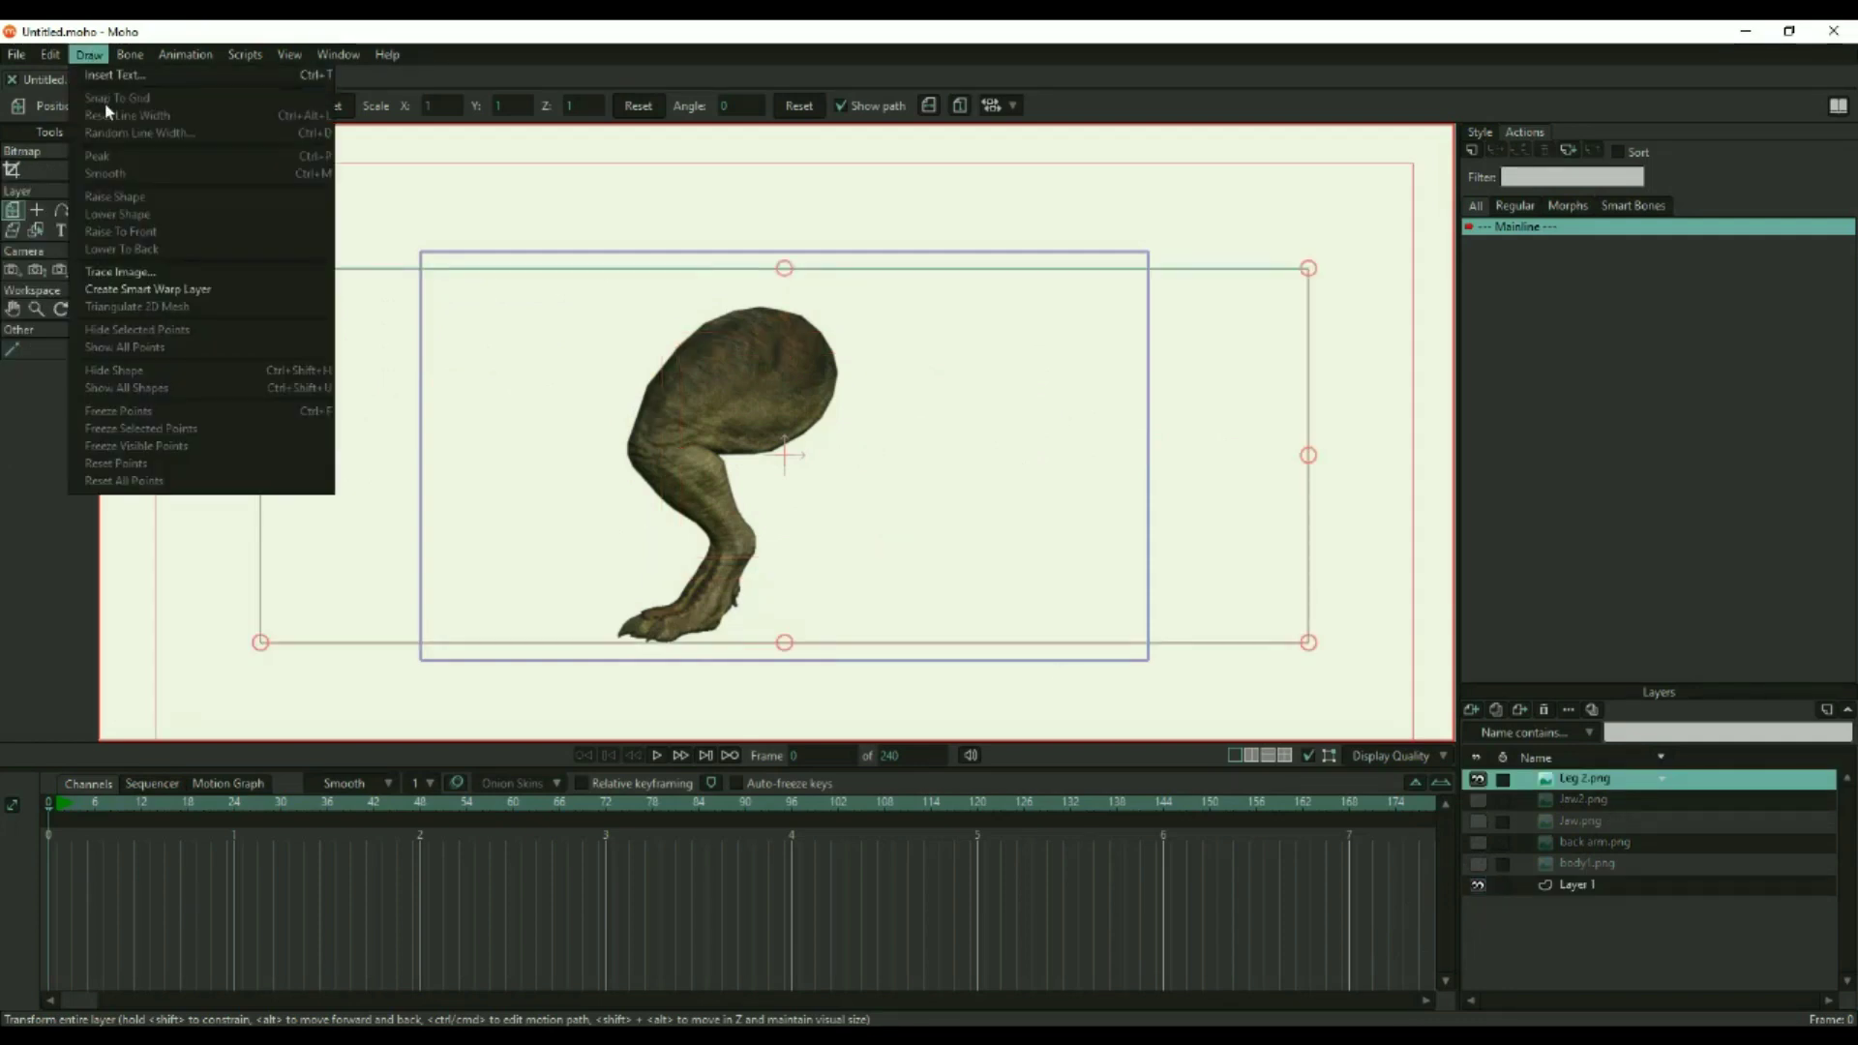
{"action": "left_click", "coordinate": [123, 290]}
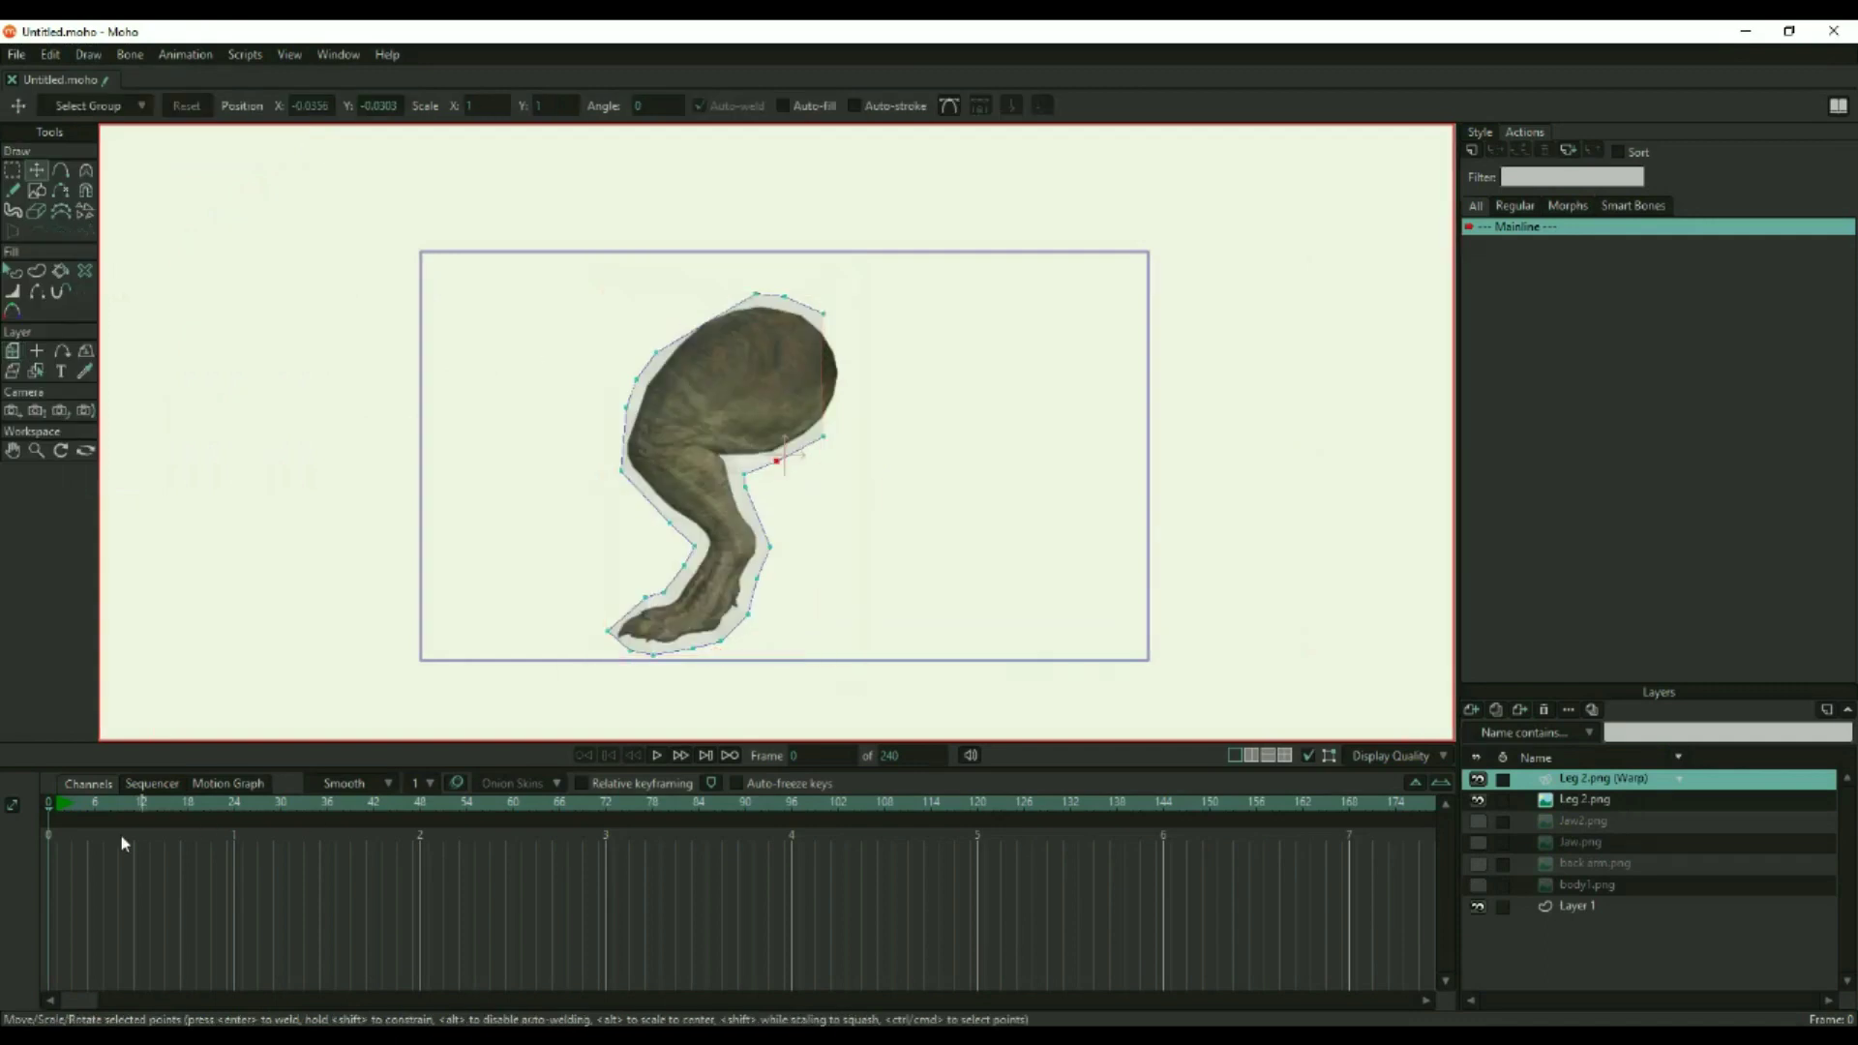
Step: At frame 1, move the warp mesh point under the thigh to test the leg's deformation
{"action": "left_click", "coordinate": [62, 802]}
{"action": "left_click", "coordinate": [60, 802]}
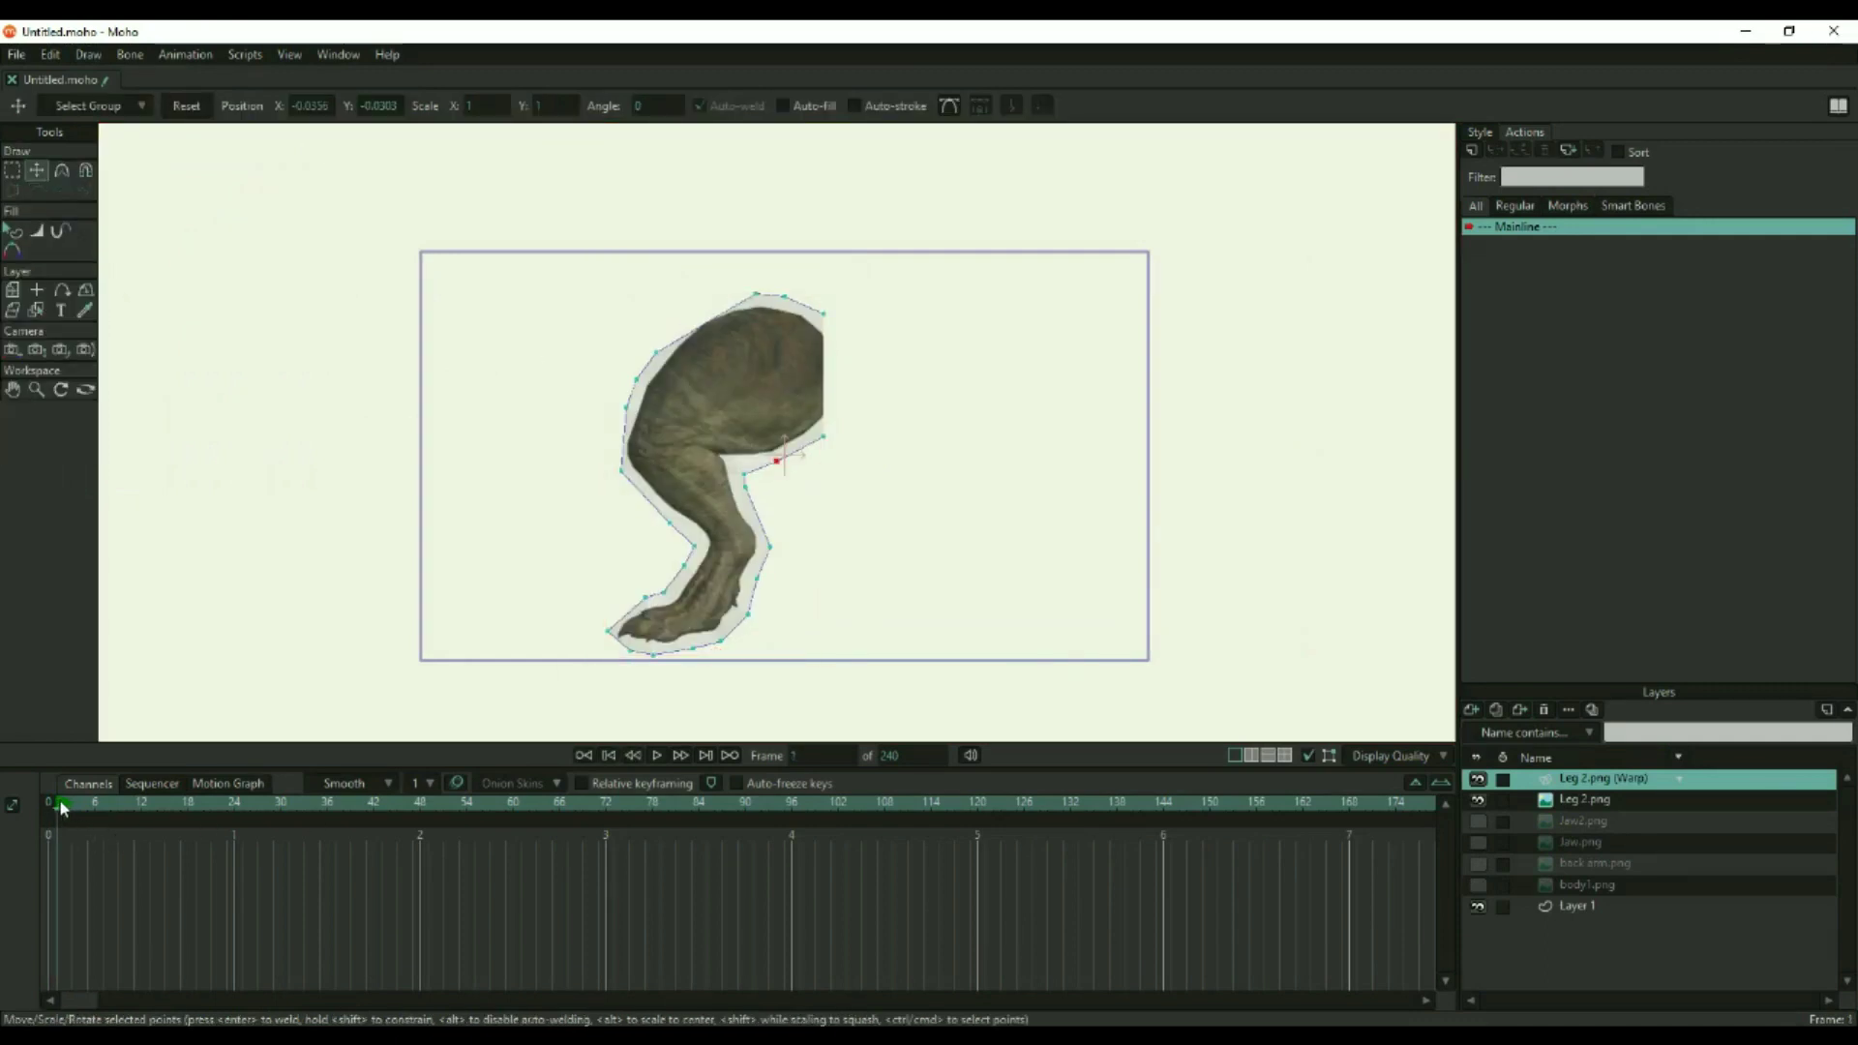
{"action": "mouse_move", "coordinate": [770, 474]}
{"action": "left_mouse_down"}
{"action": "mouse_move", "coordinate": [796, 459]}
{"action": "mouse_move", "coordinate": [788, 475]}
{"action": "left_mouse_up"}
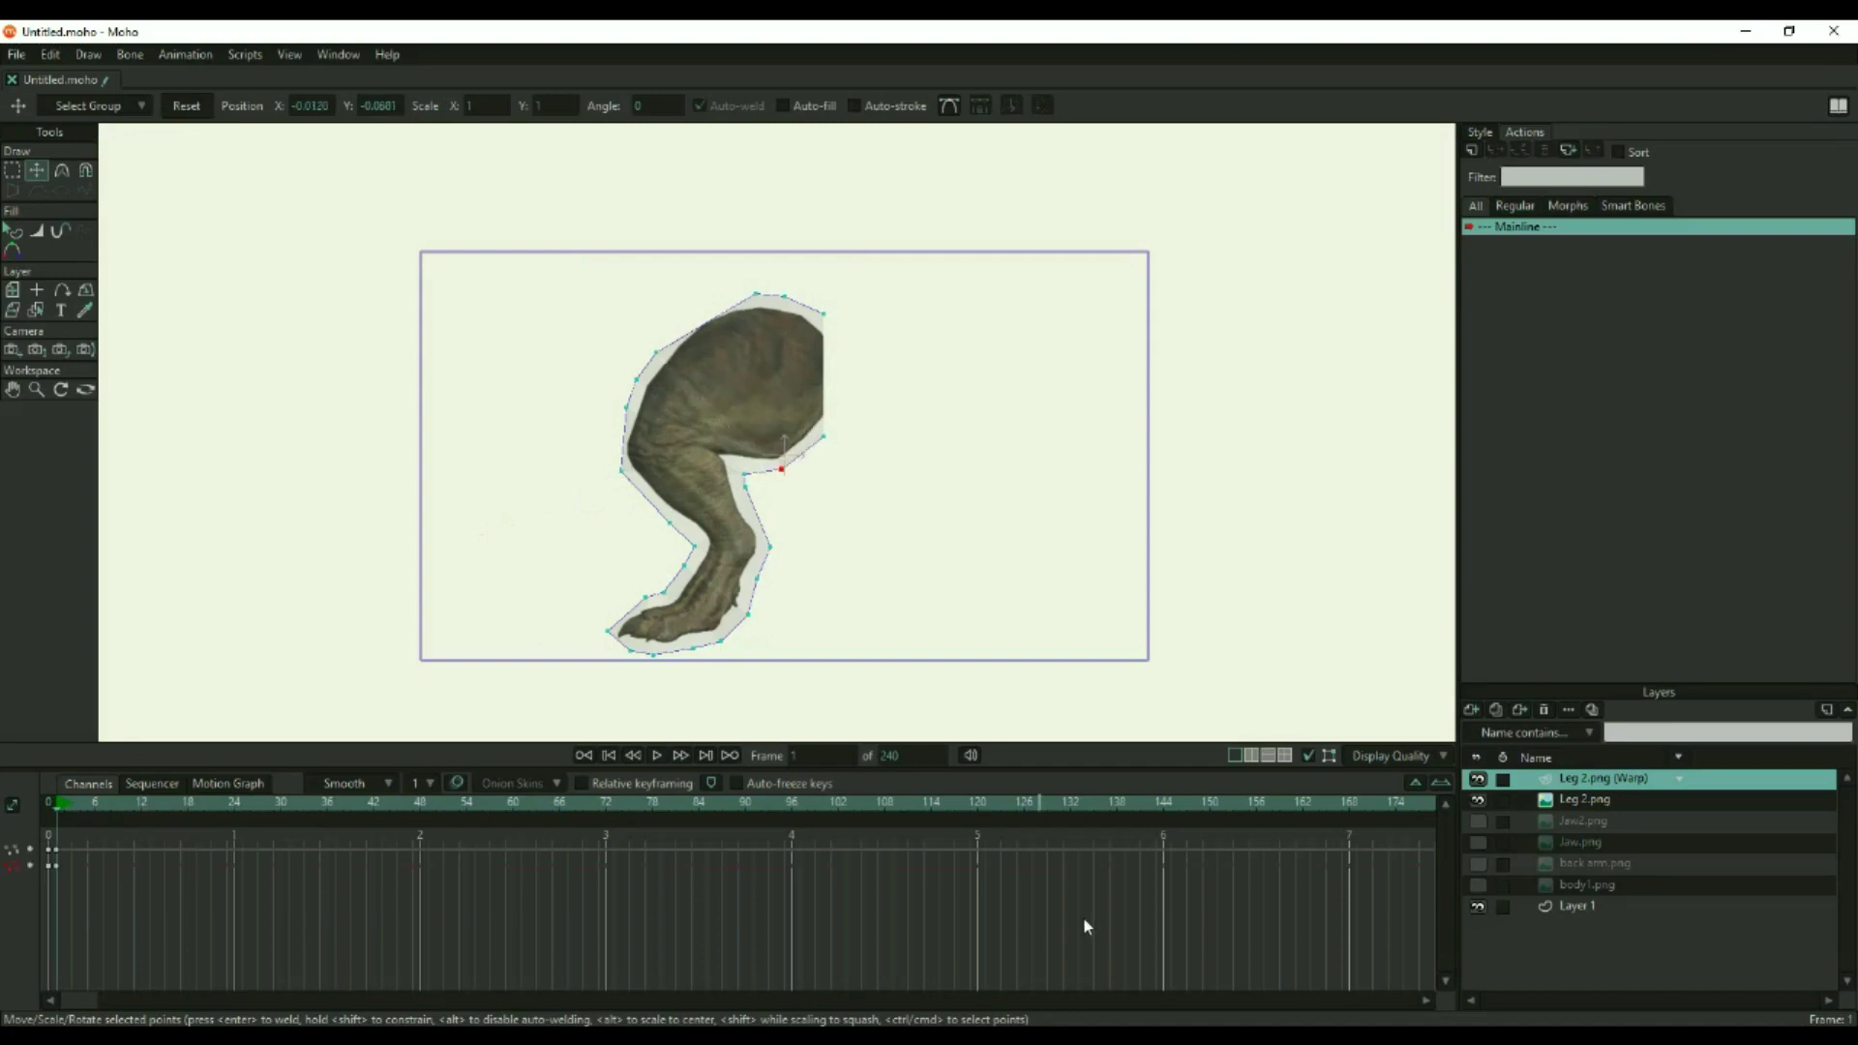
Step: In Leg 2.png's image settings, use Leg 2.png (Warp) as the smart warp layer with Warp using bones enabled
{"action": "double_click", "coordinate": [1586, 800]}
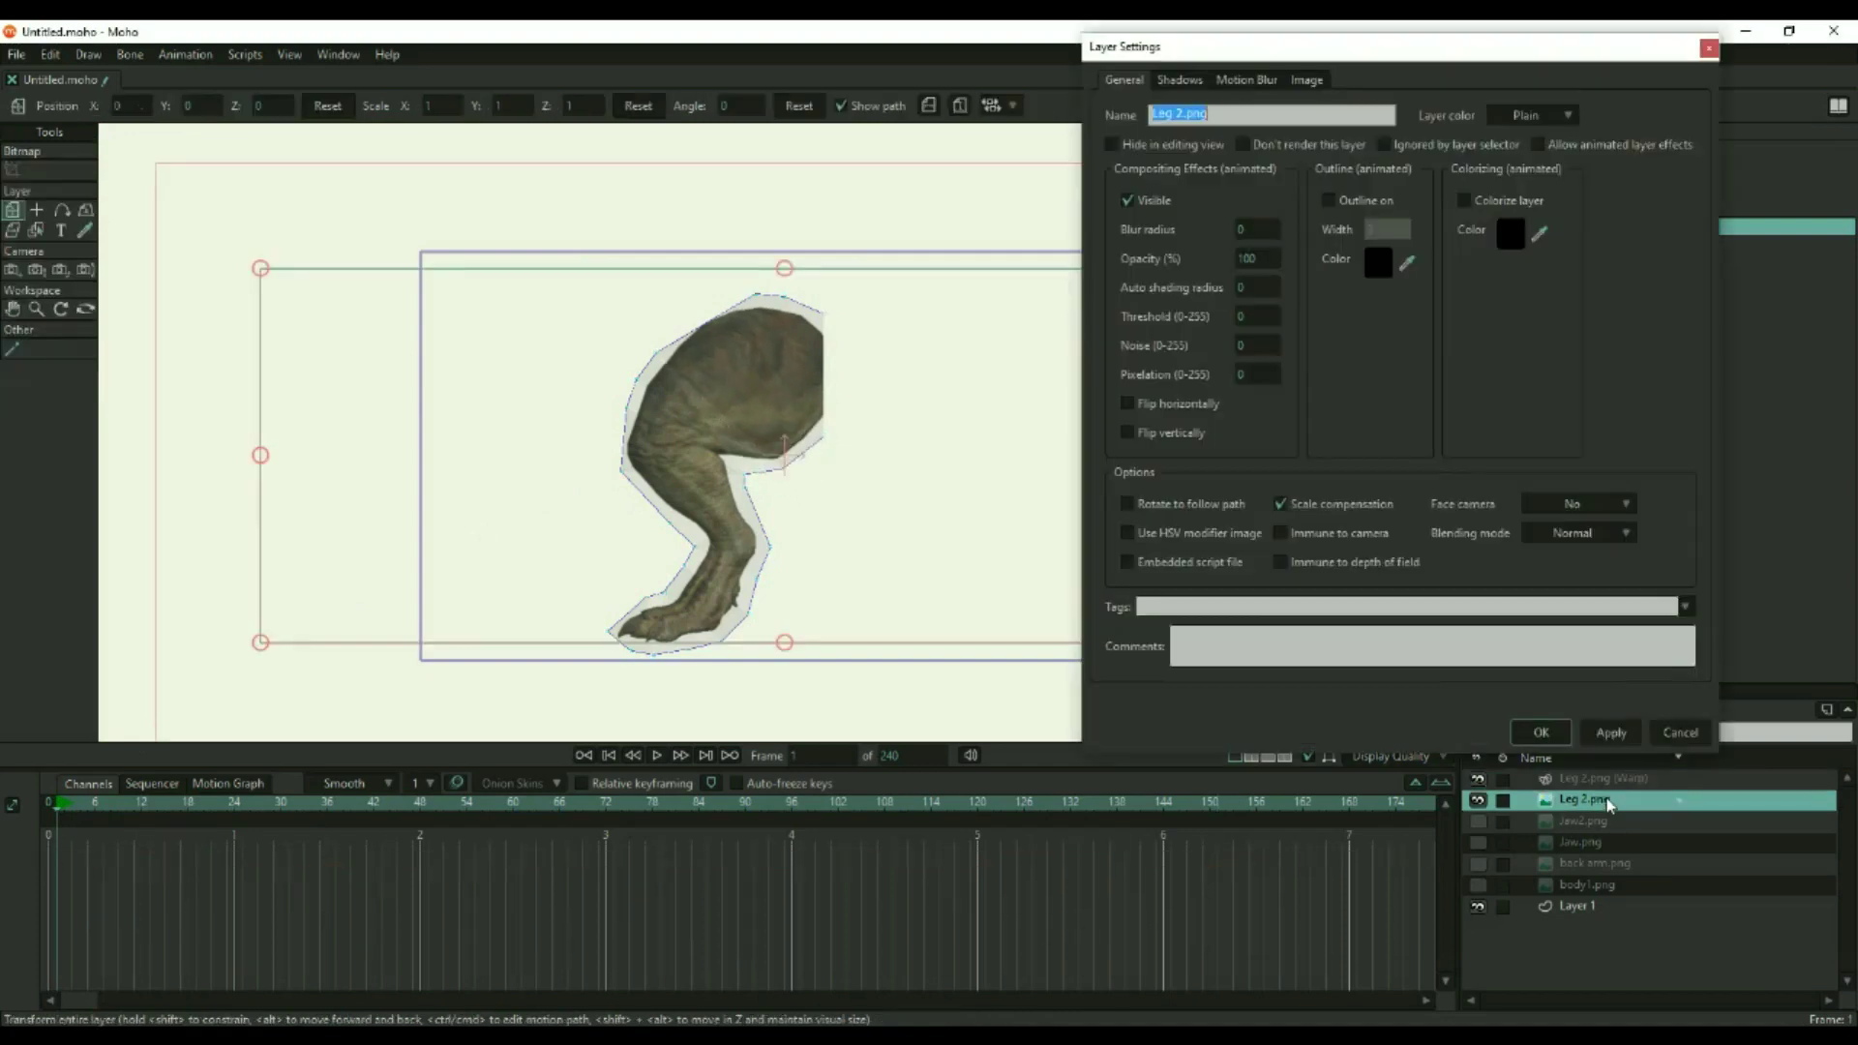
{"action": "left_click", "coordinate": [1307, 80]}
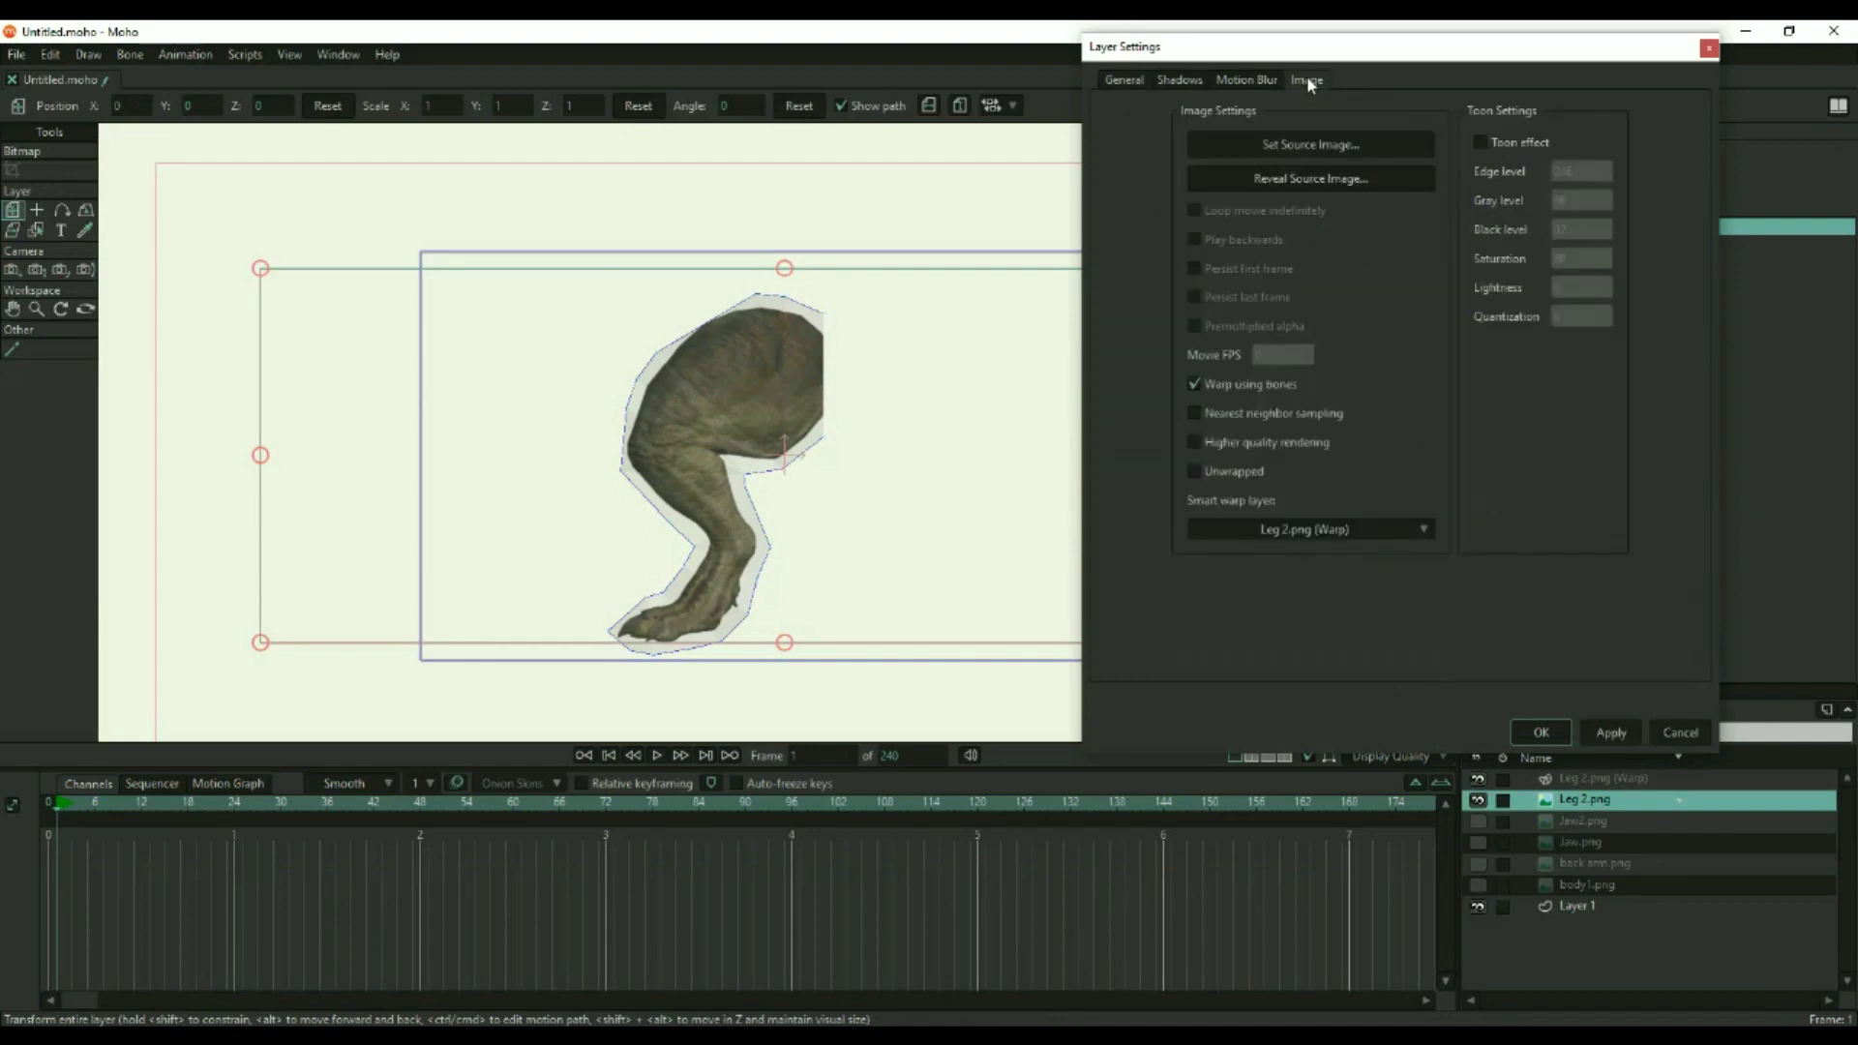
{"action": "left_click", "coordinate": [1194, 384]}
{"action": "left_click", "coordinate": [1424, 526]}
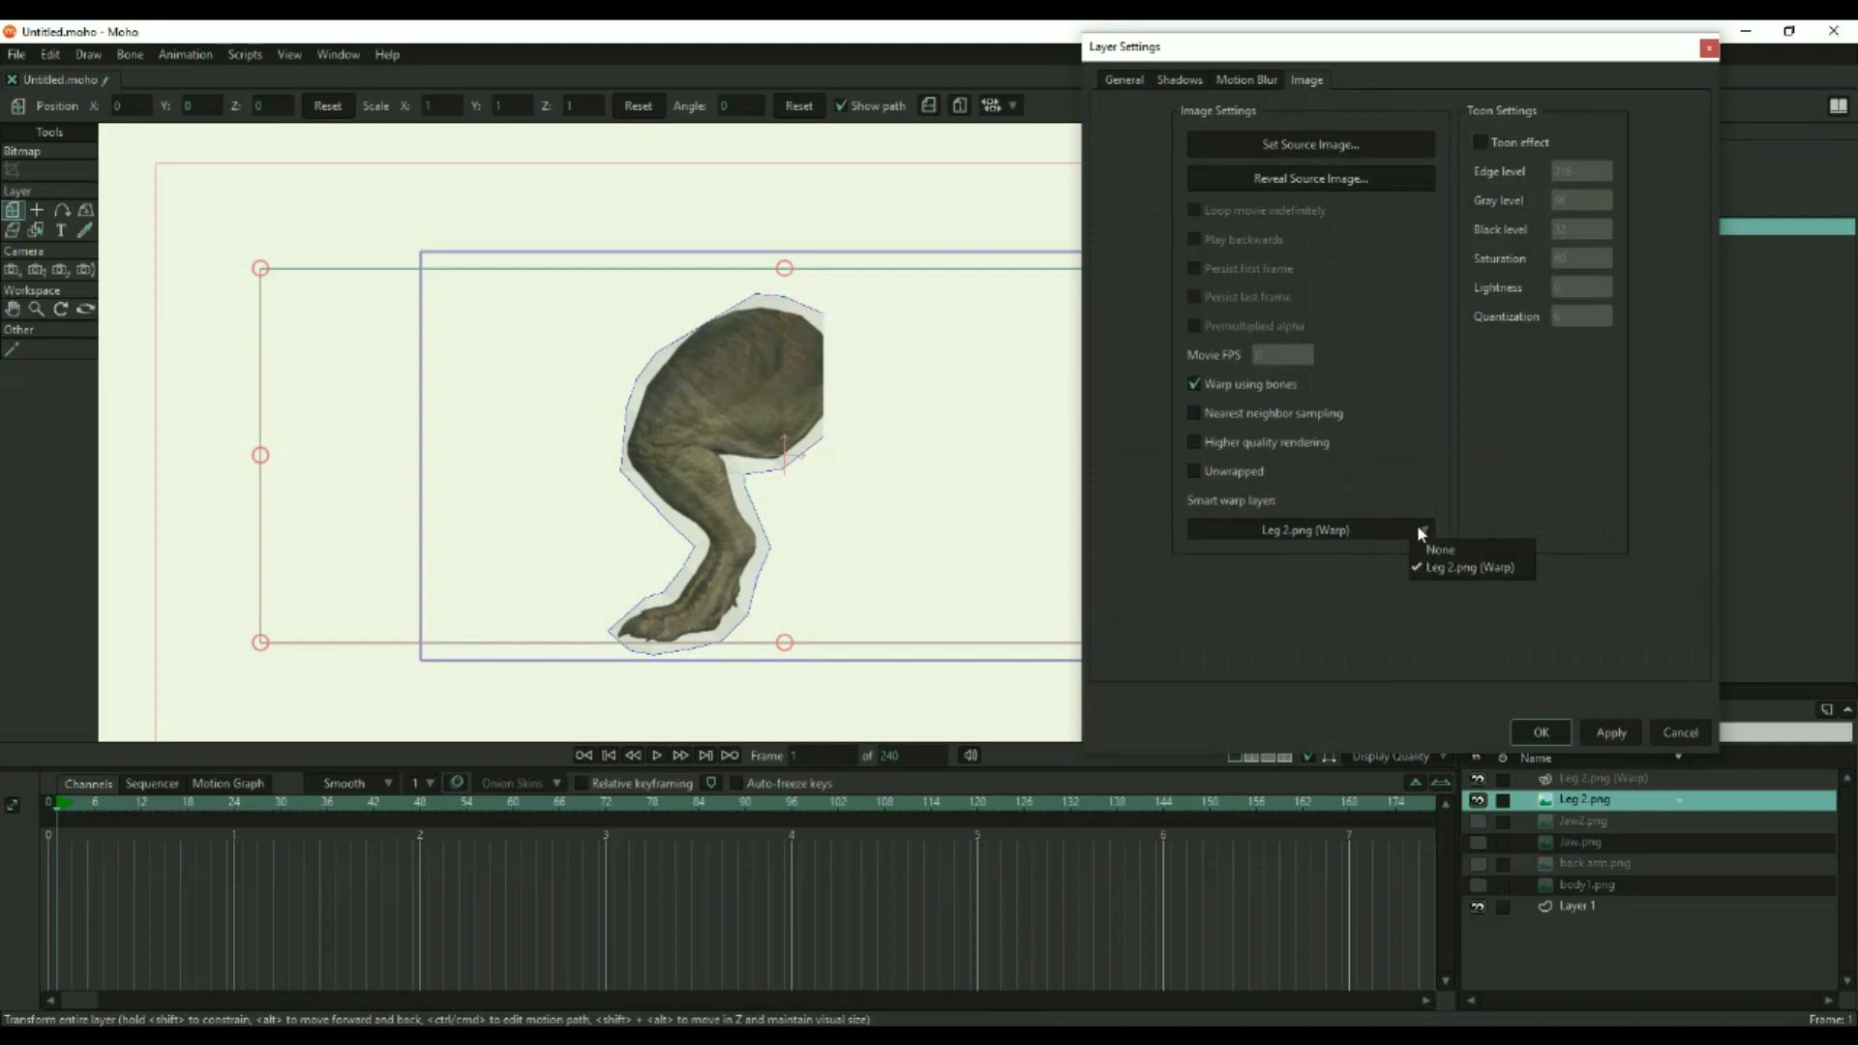
{"action": "left_click", "coordinate": [1448, 573]}
{"action": "key", "text": "Return"}
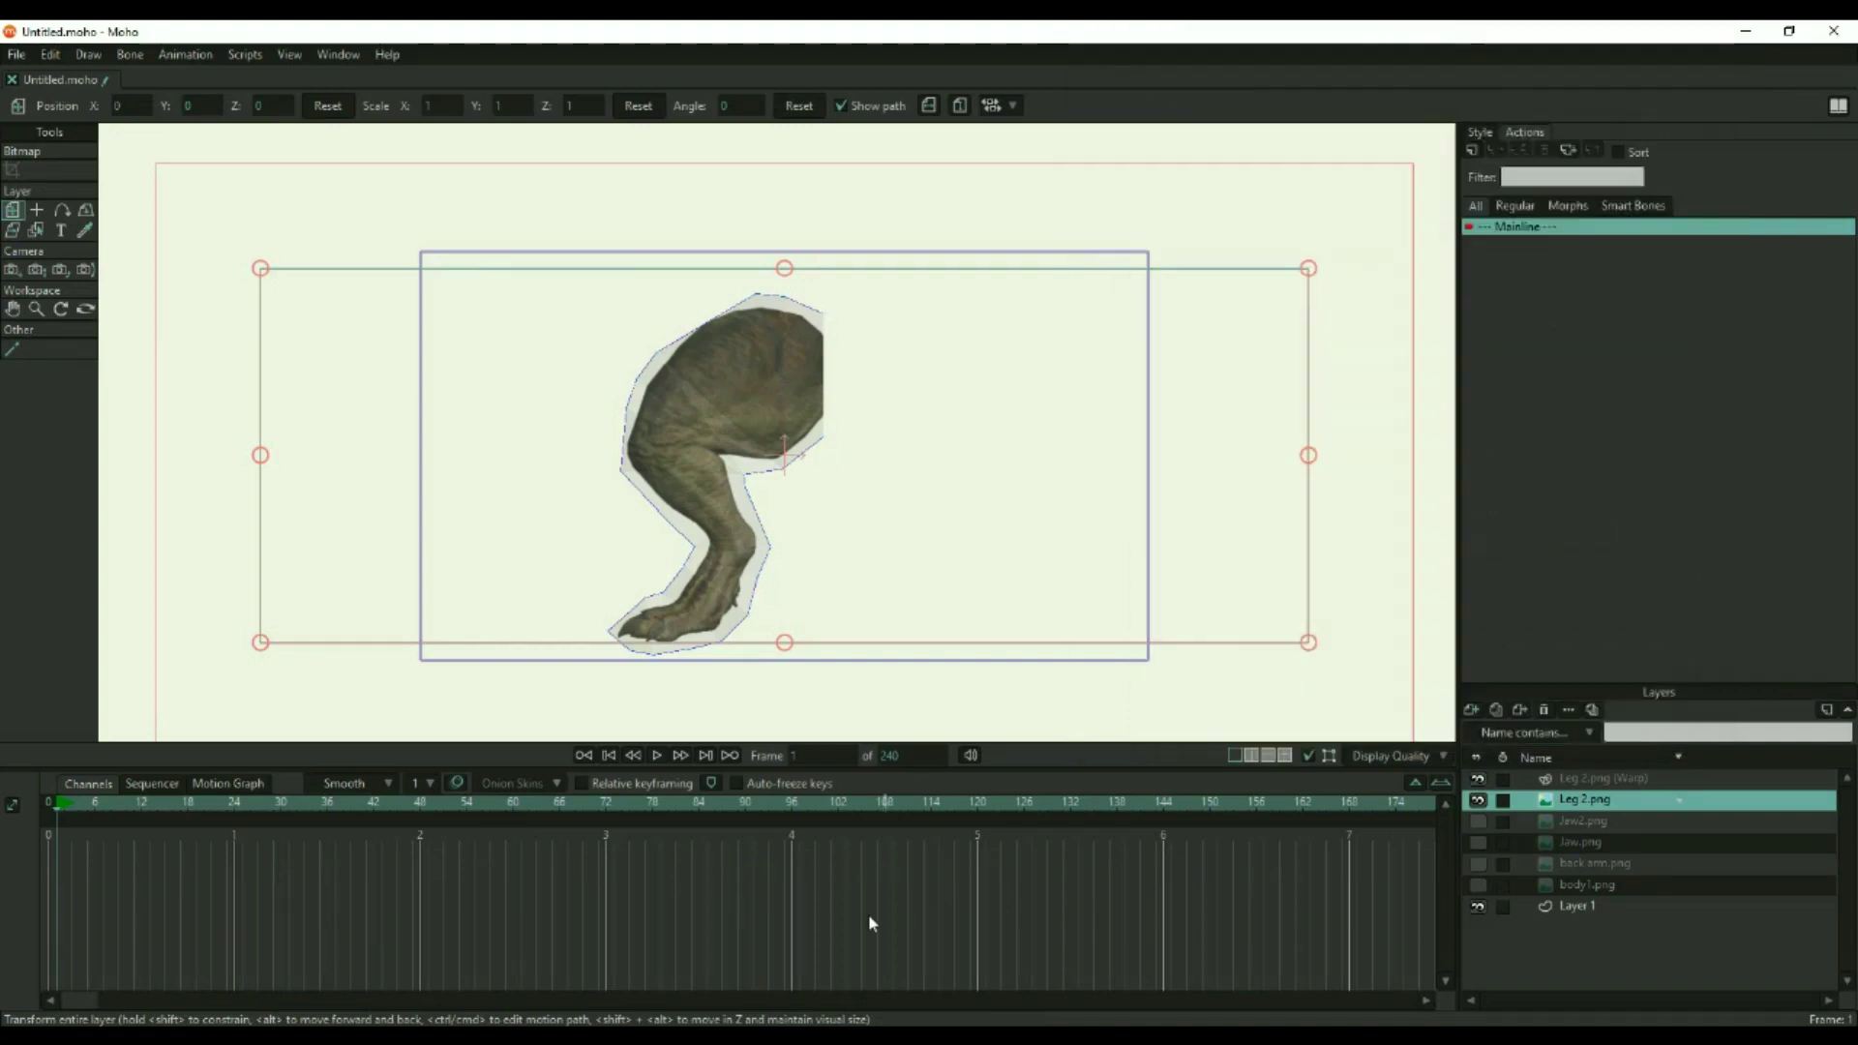
Step: Return to frame 0 and fit the warp mesh points closer under the thigh and along the back of the lower leg
{"action": "left_click_drag", "start_coordinate": [58, 811], "coordinate": [50, 812]}
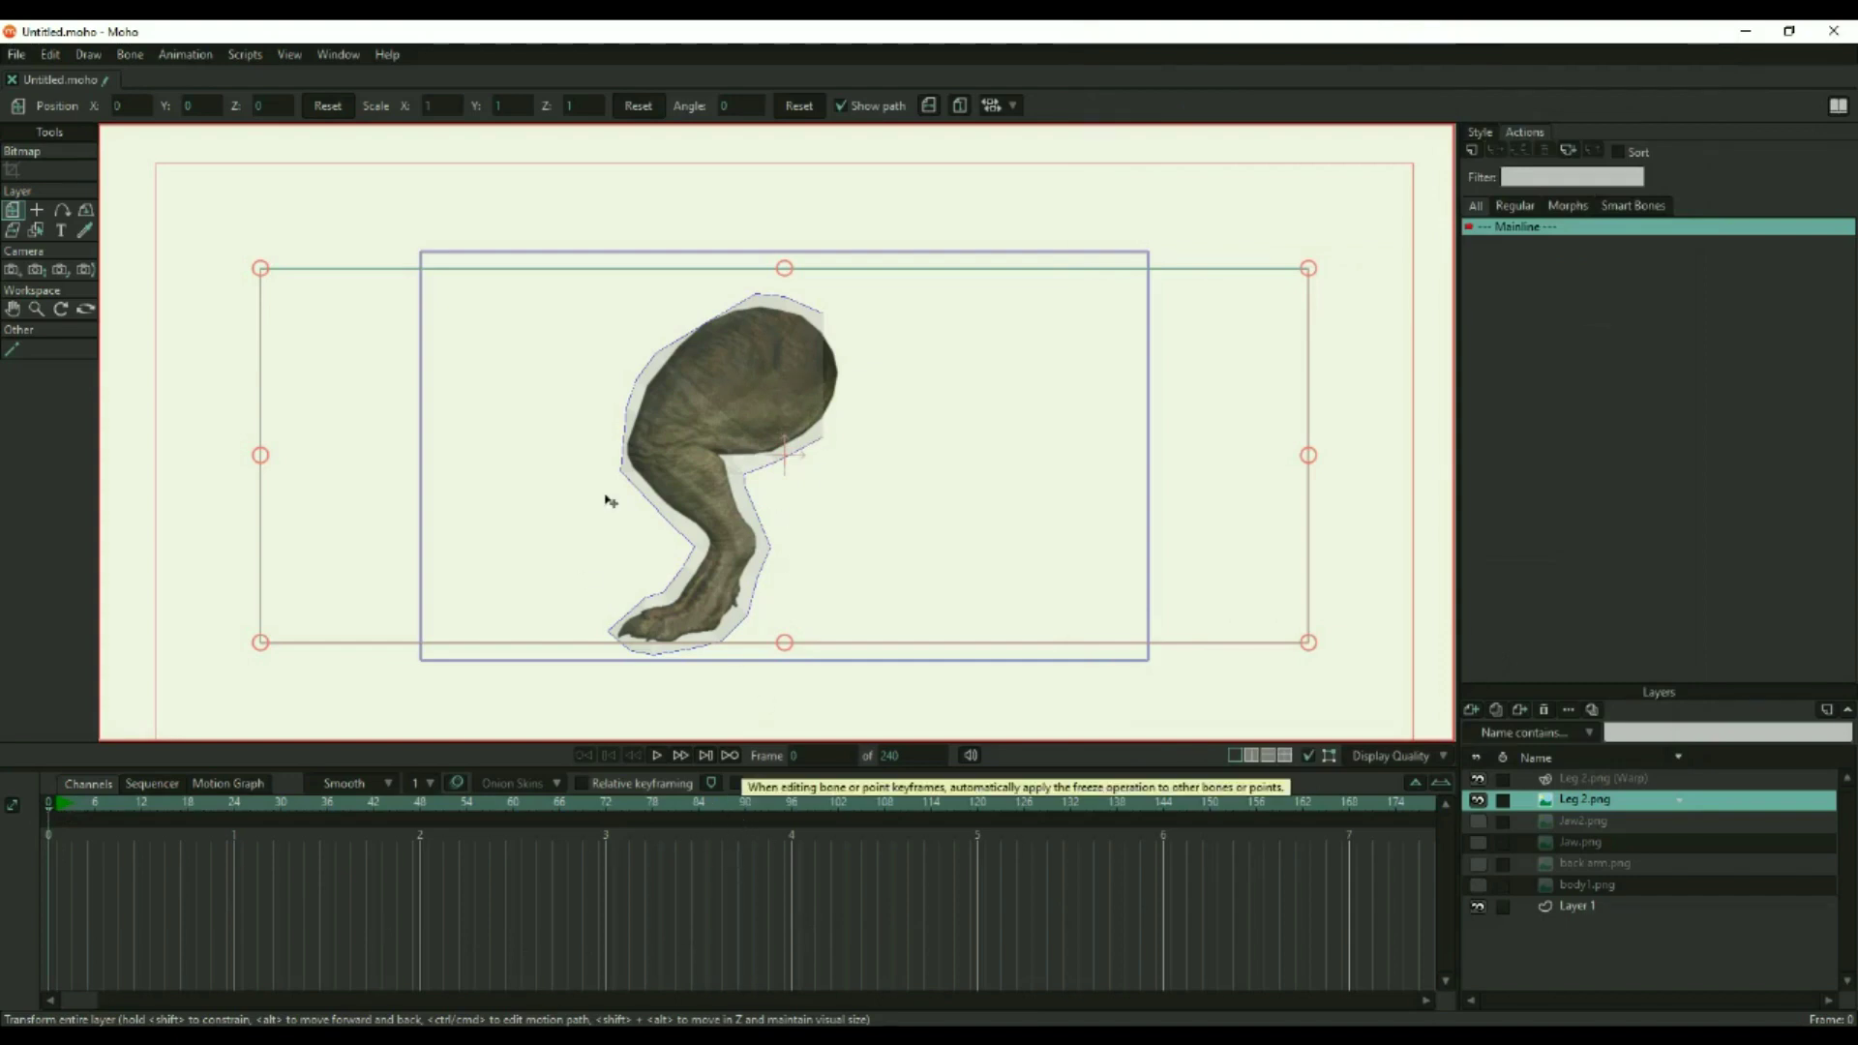
{"action": "left_click", "coordinate": [1606, 777]}
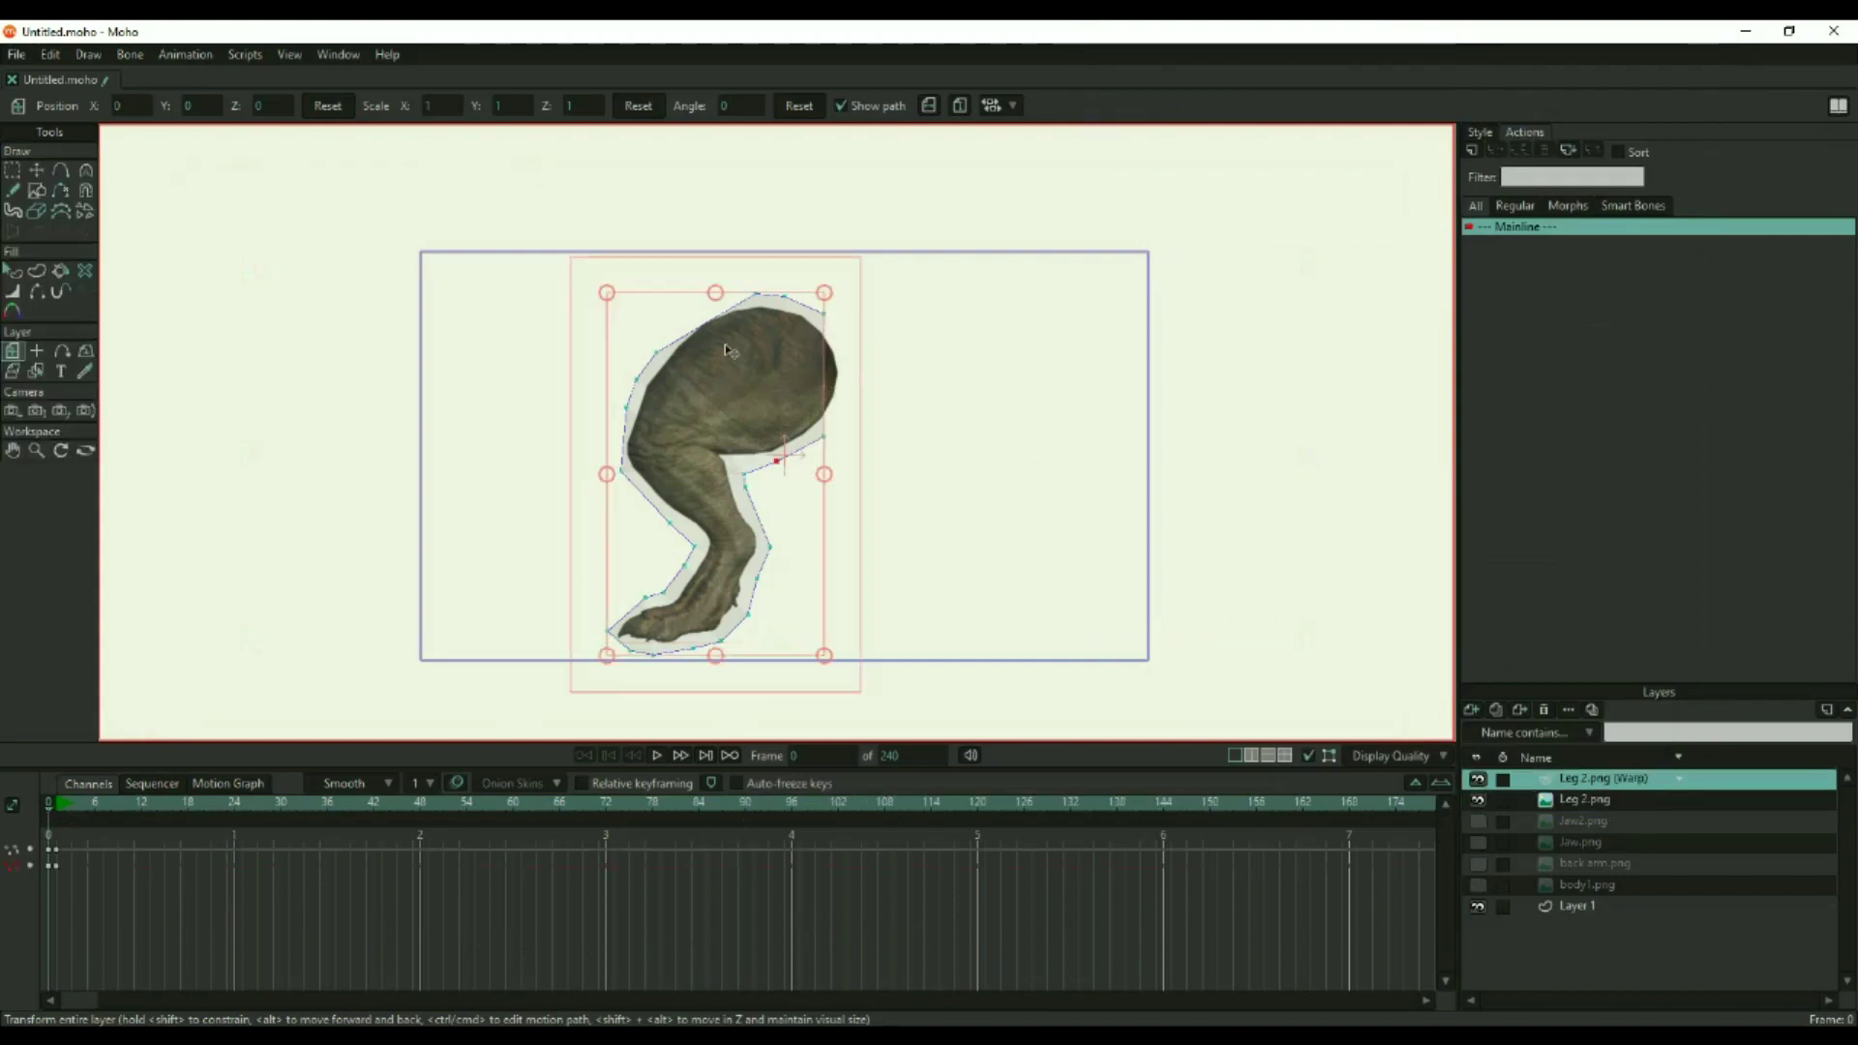
{"action": "left_click_drag", "start_coordinate": [778, 457], "coordinate": [737, 473]}
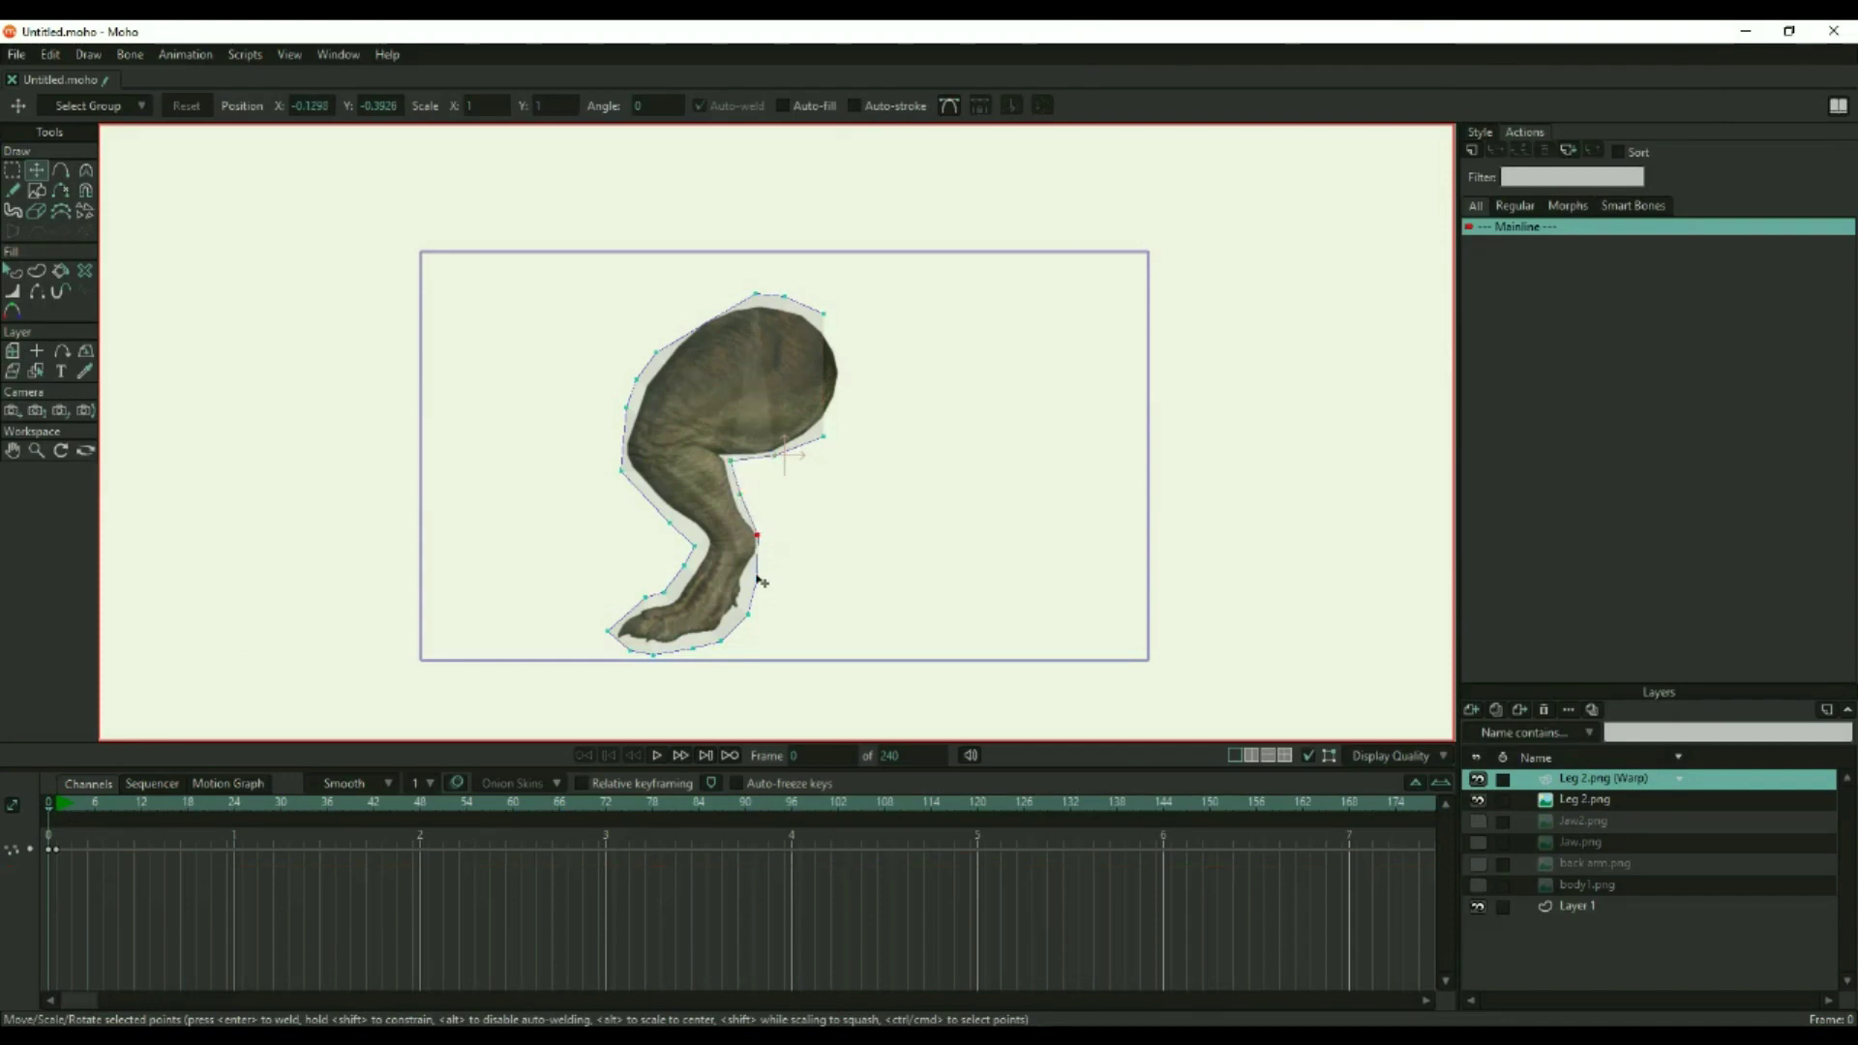
{"action": "left_click_drag", "start_coordinate": [757, 561], "coordinate": [743, 589]}
Step: Reshape the warp mesh over the top and rear of the thigh, adding a point so it encloses the whole thigh
{"action": "left_click_drag", "start_coordinate": [752, 295], "coordinate": [844, 372]}
{"action": "key", "text": "a"}
{"action": "key", "text": "t"}
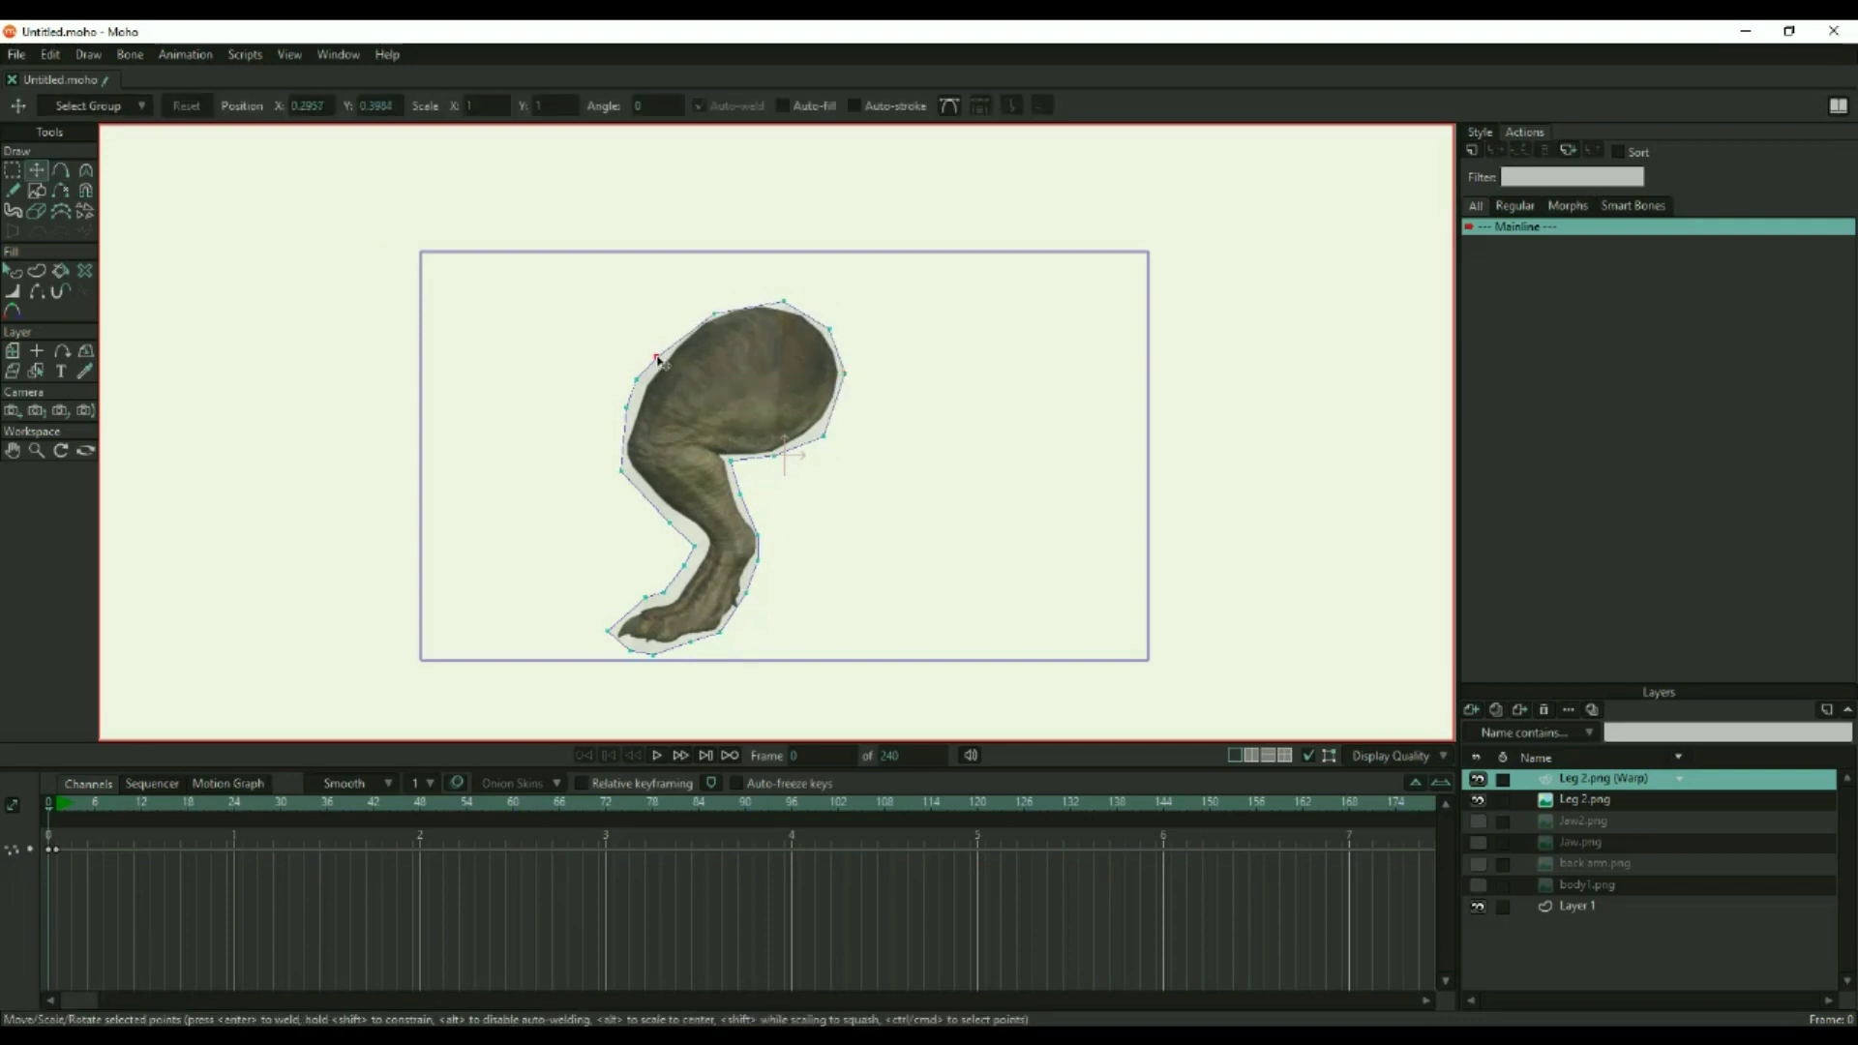
Step: Move the warp mesh points along the front of the thigh and knee closer to the leg
{"action": "left_click_drag", "start_coordinate": [658, 361], "coordinate": [650, 385]}
{"action": "left_click_drag", "start_coordinate": [626, 464], "coordinate": [632, 453]}
{"action": "left_click", "coordinate": [669, 510]}
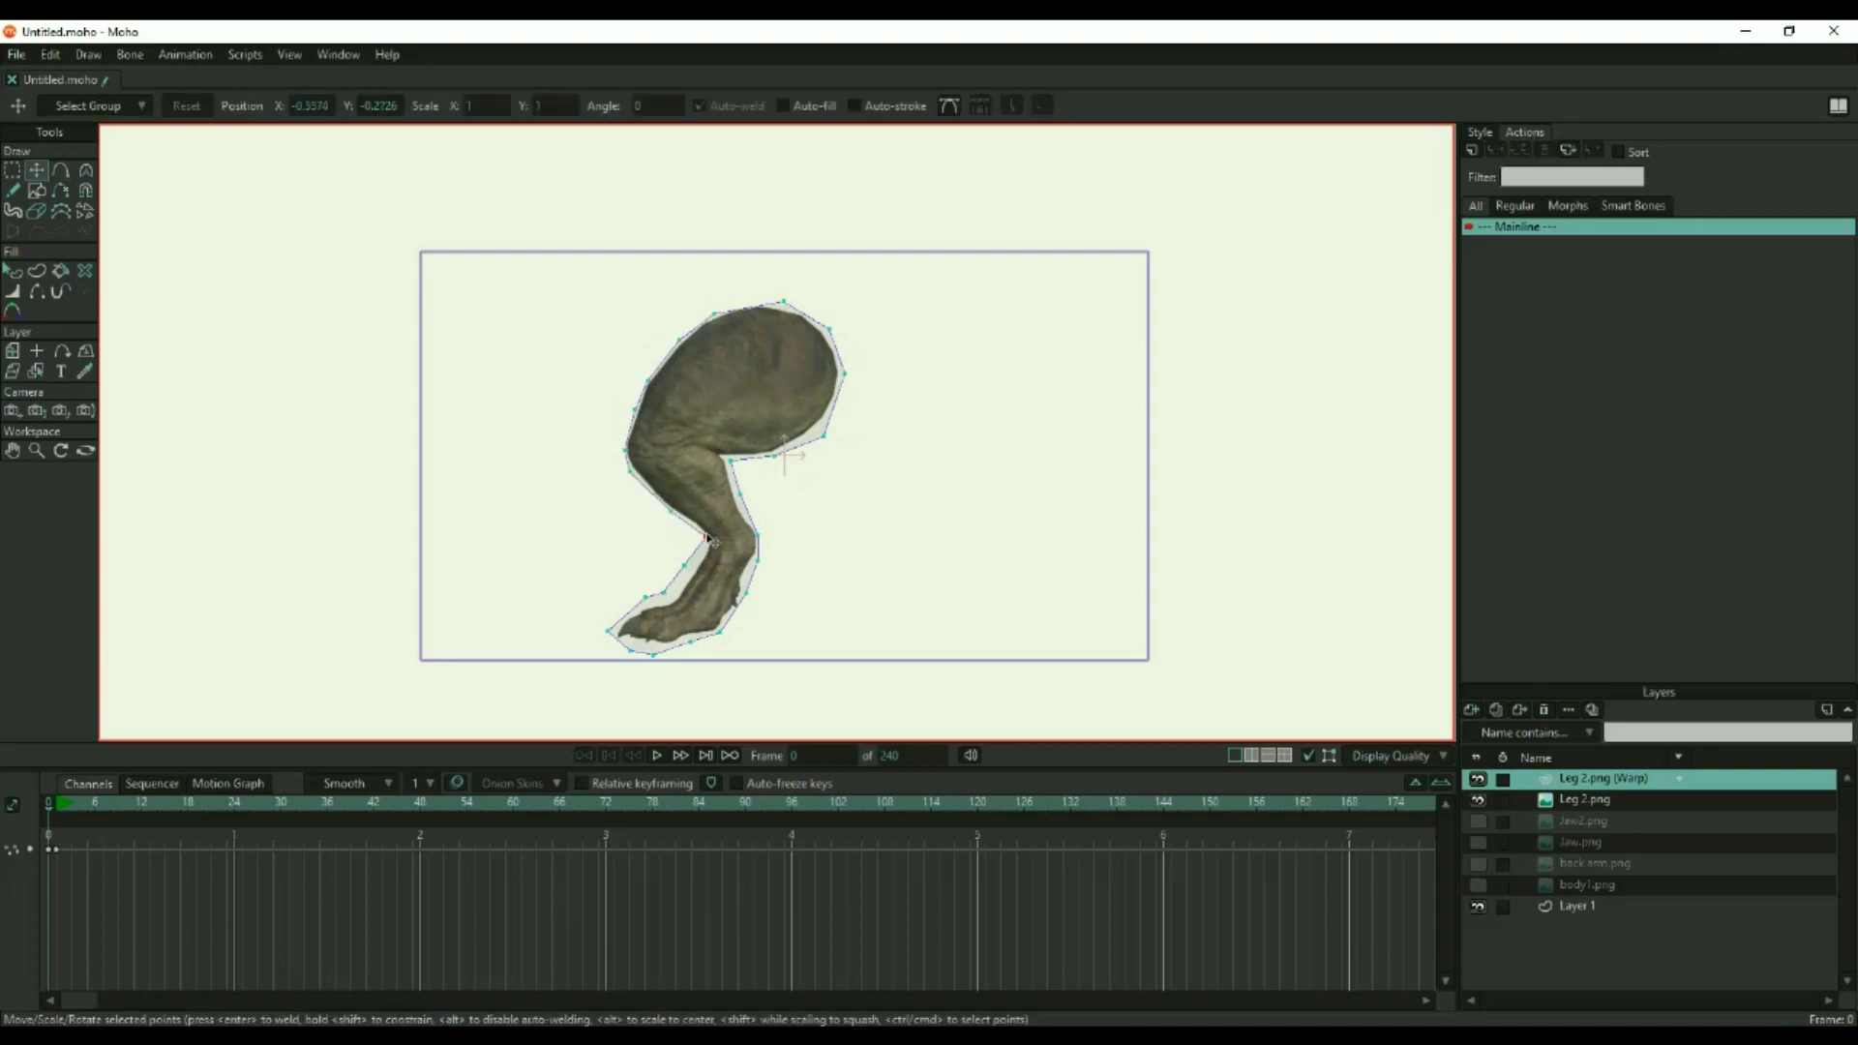
Step: Fit the leg's warp mesh points closer around the shin and toes, adding a point at the foot
{"action": "left_click_drag", "start_coordinate": [710, 541], "coordinate": [629, 615]}
{"action": "key", "text": "a"}
{"action": "left_click", "coordinate": [629, 622]}
{"action": "key", "text": "t"}
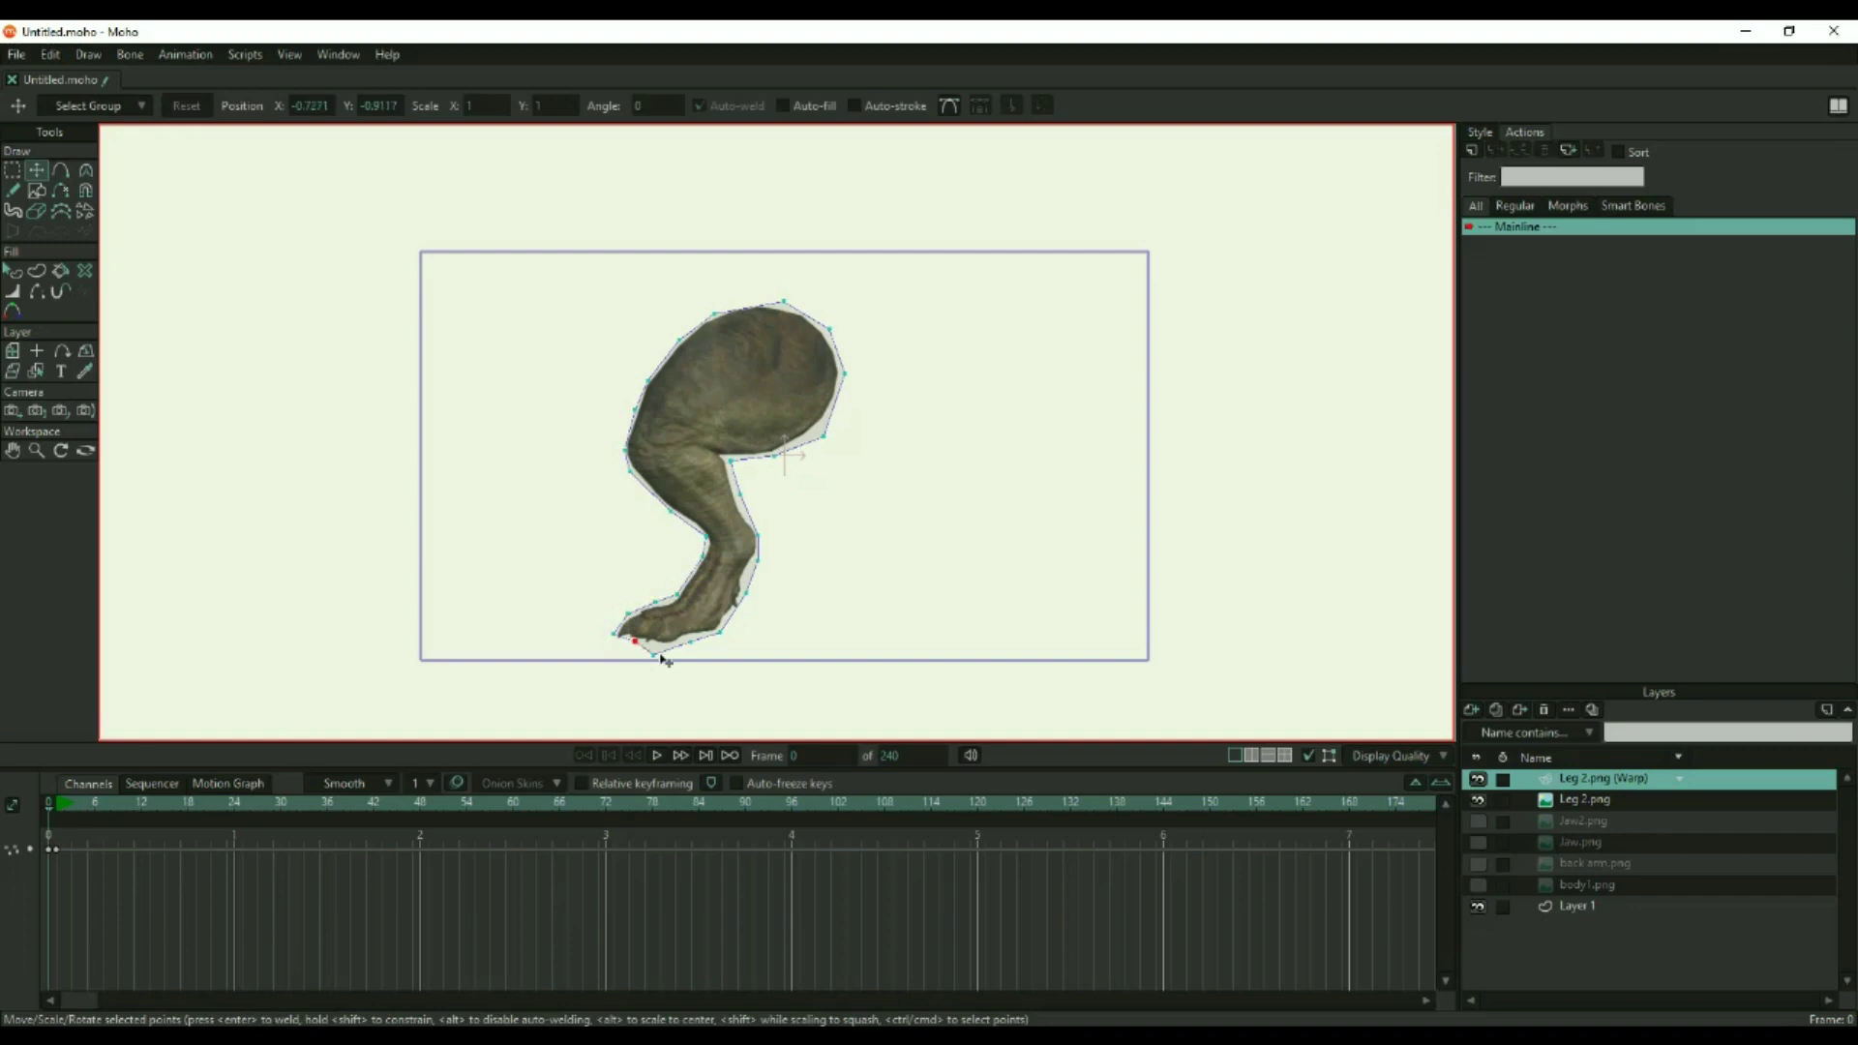
Step: Tighten the mesh under the foot and add points inside the thigh down toward the knee
{"action": "key", "text": "a"}
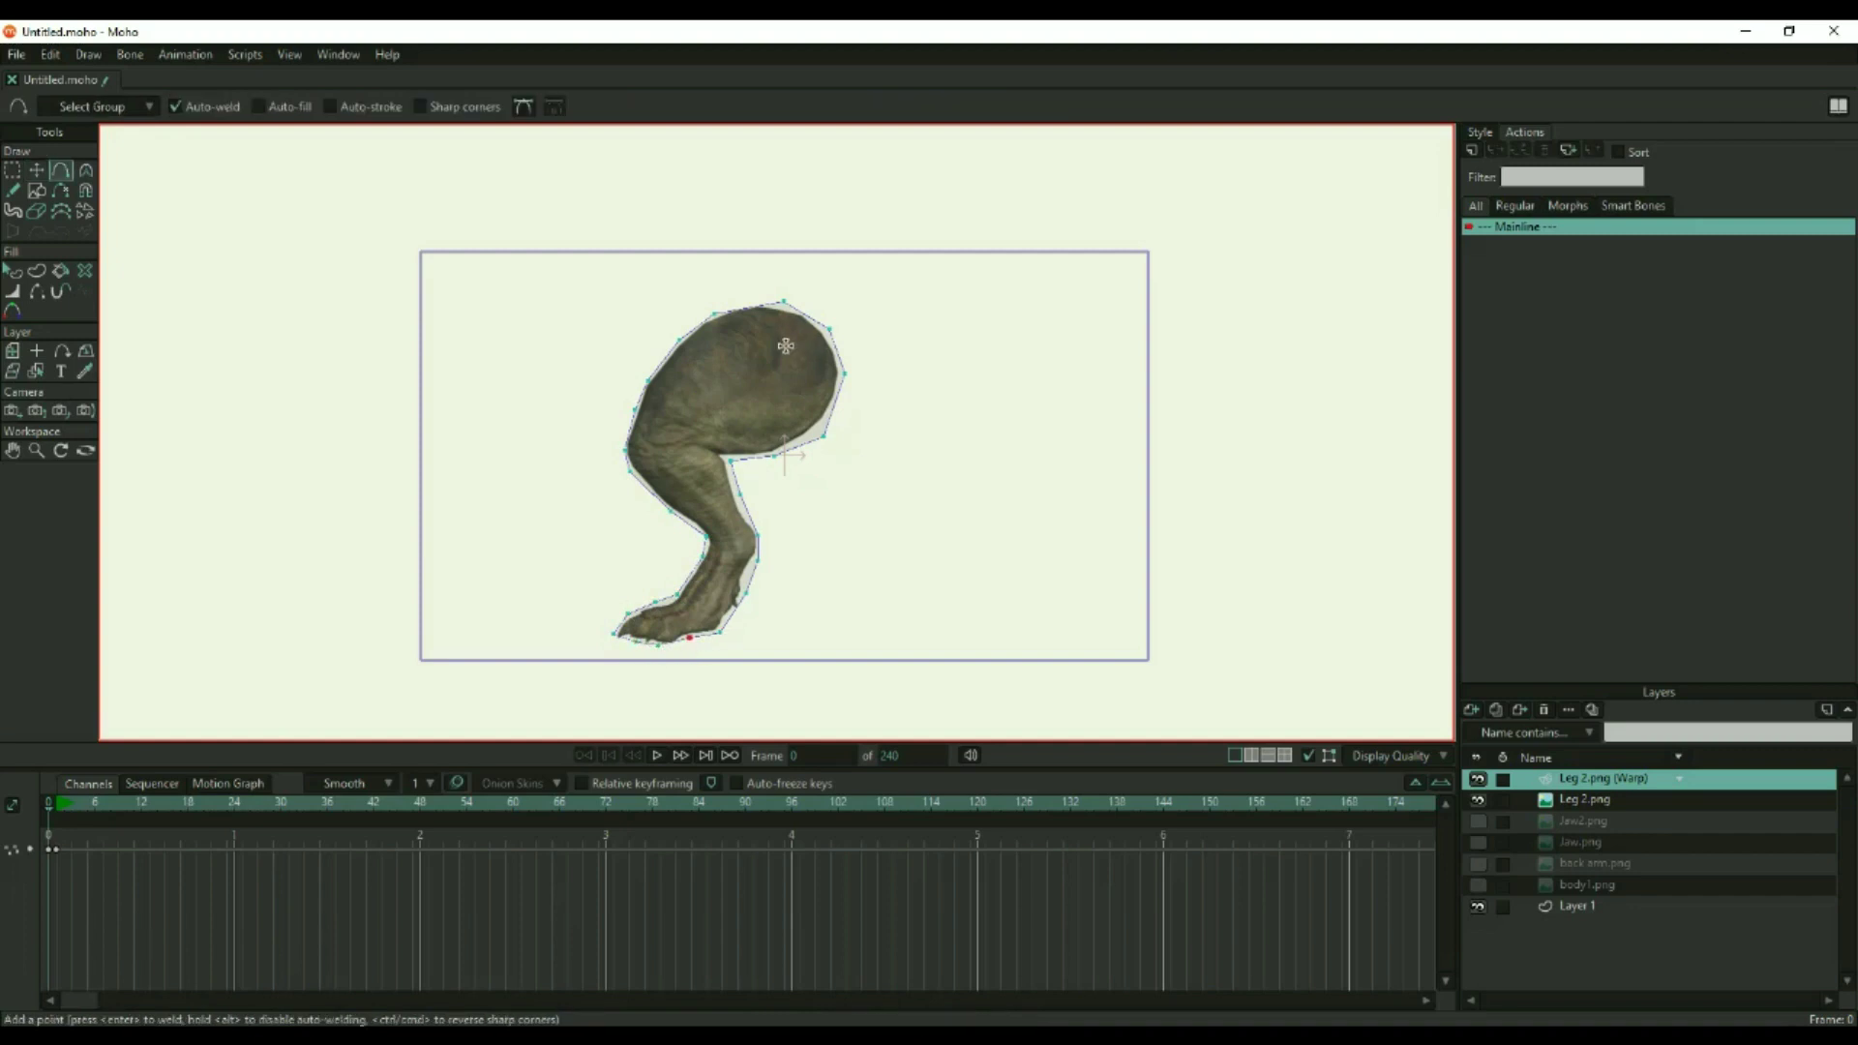
{"action": "left_click", "coordinate": [774, 363]}
{"action": "left_click_drag", "start_coordinate": [731, 383], "coordinate": [731, 385]}
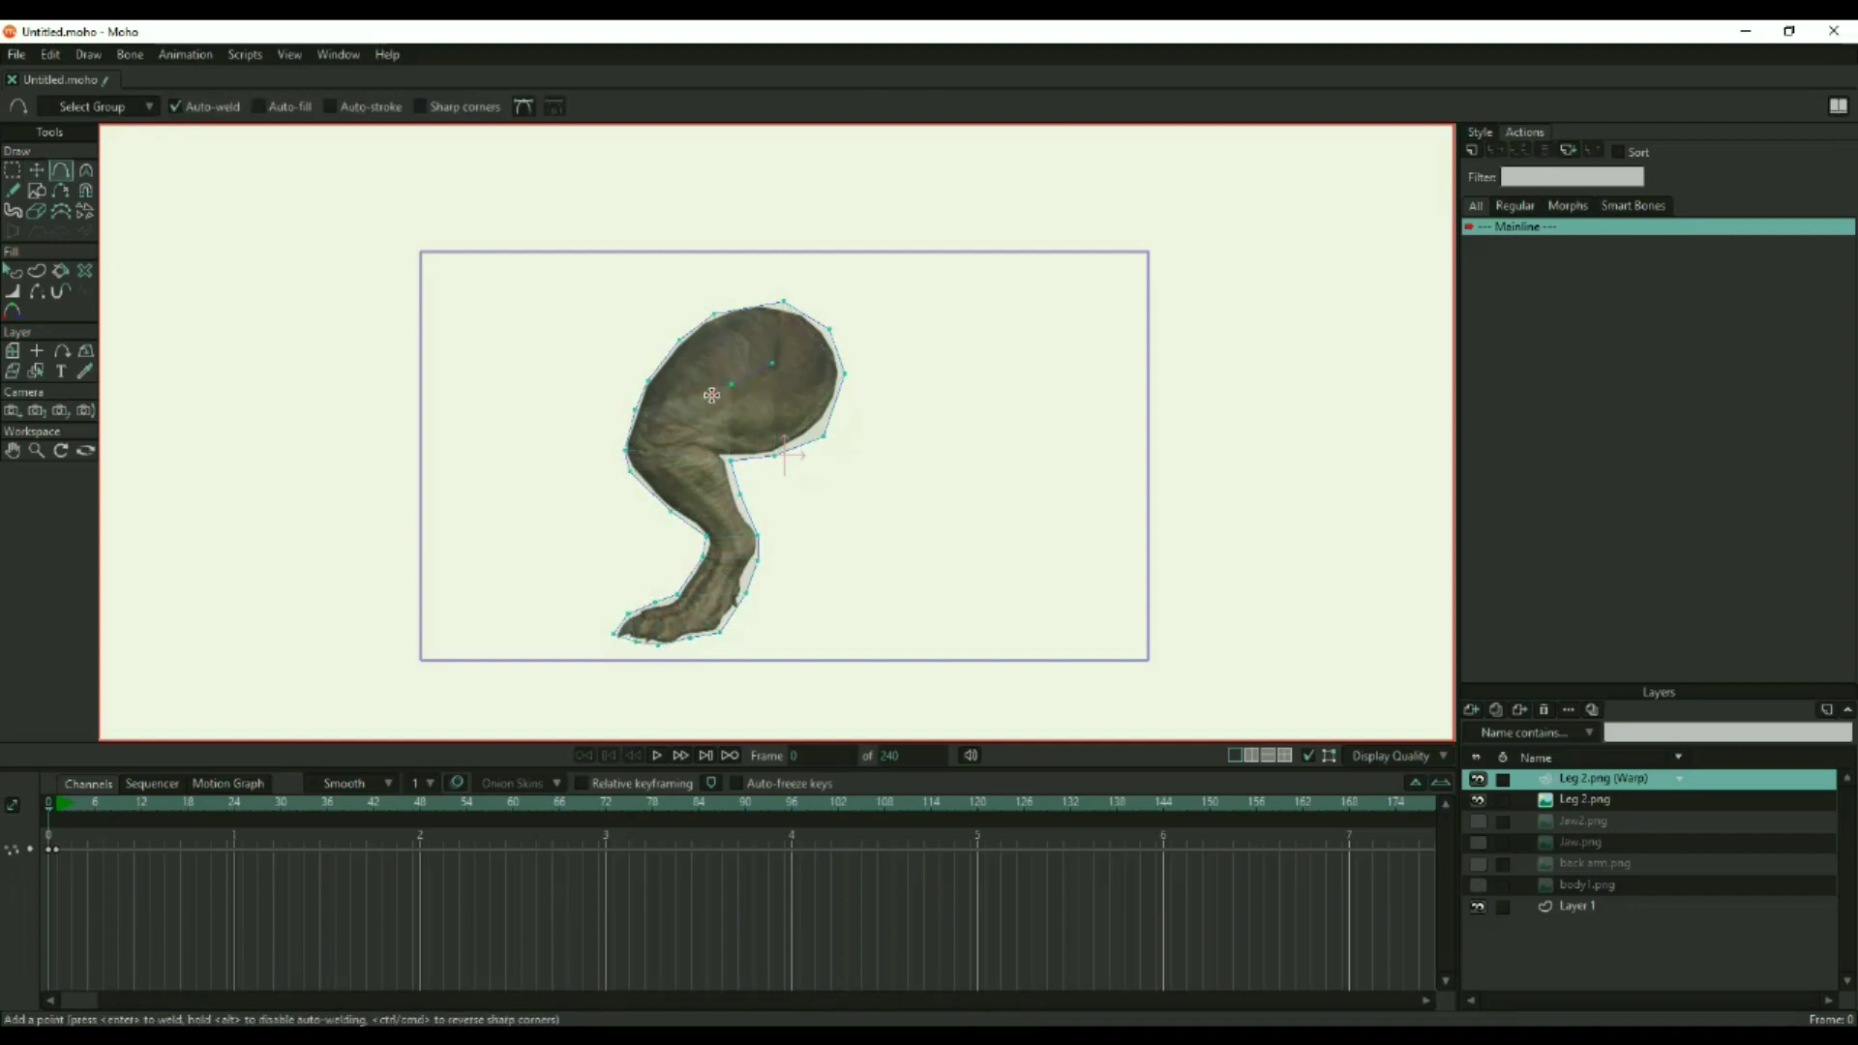
{"action": "left_click", "coordinate": [692, 410]}
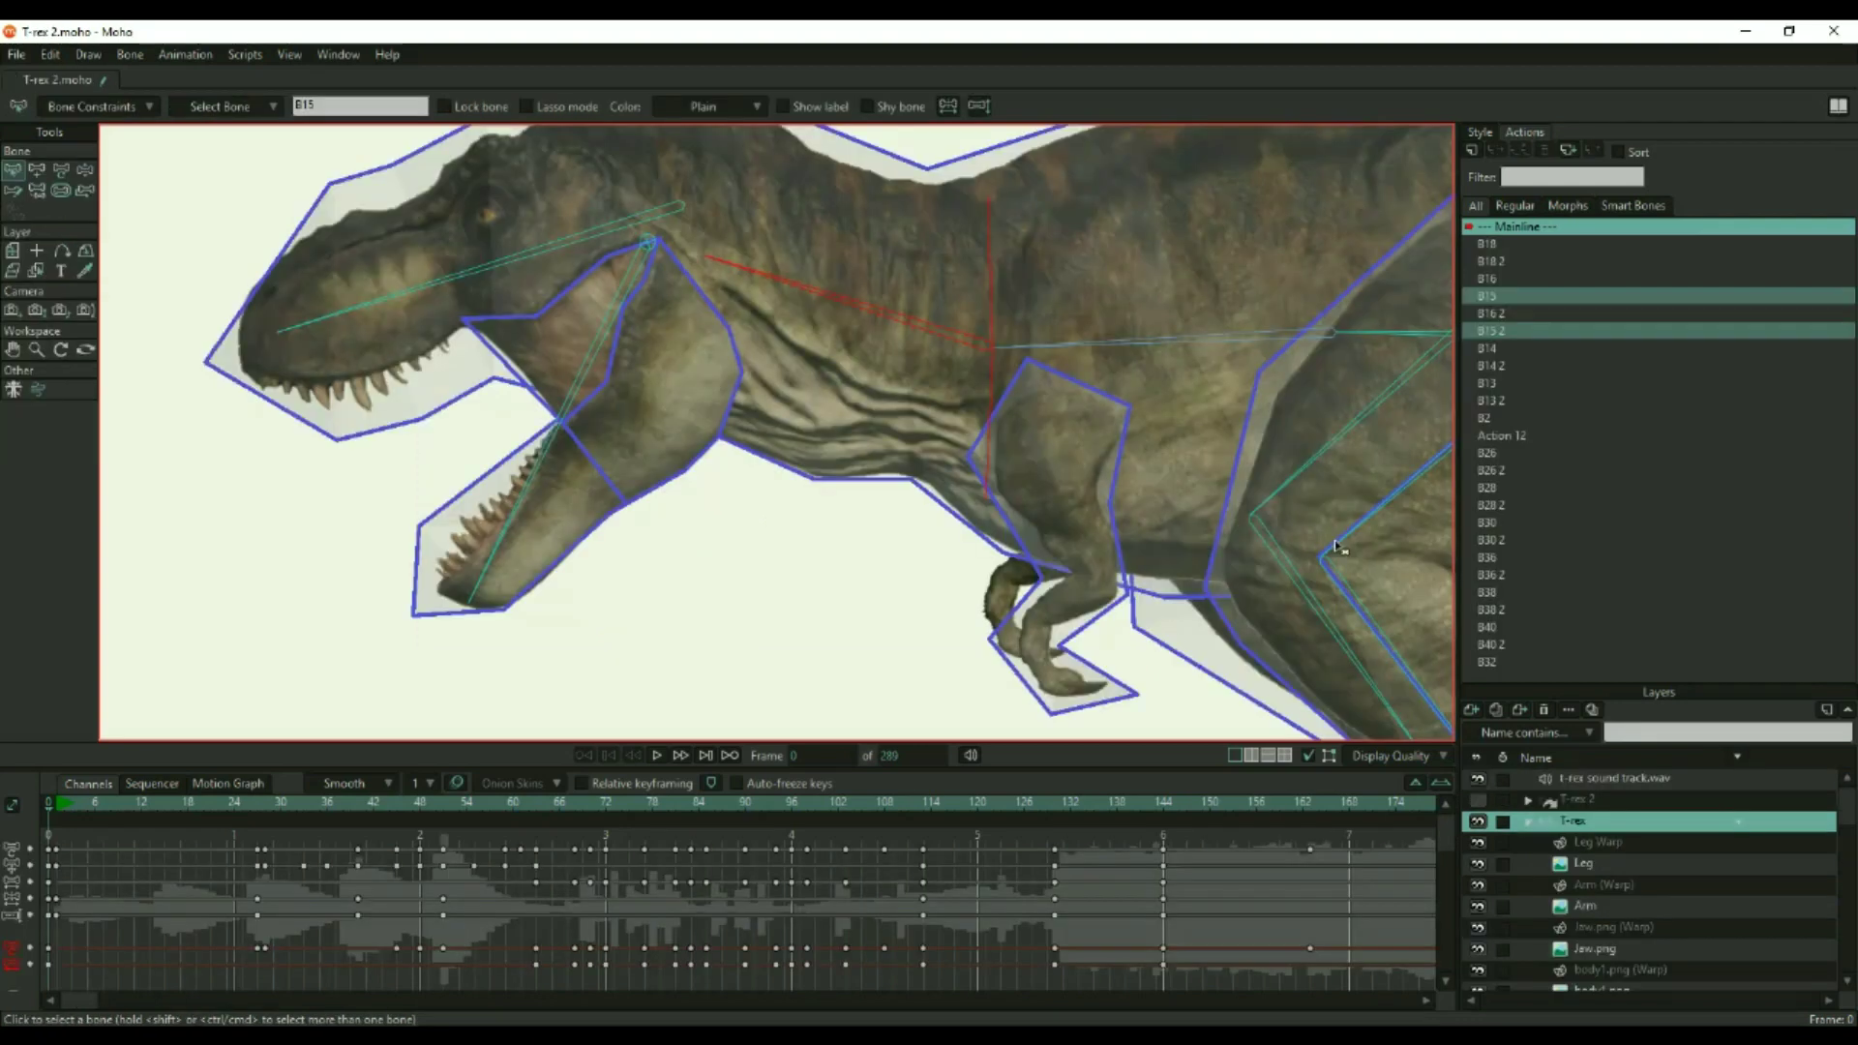
Step: In T-rex 2.moho, examine the neck and head bones up close and manipulate them to see how the body deforms
{"action": "left_click_drag", "start_coordinate": [730, 358], "coordinate": [729, 406]}
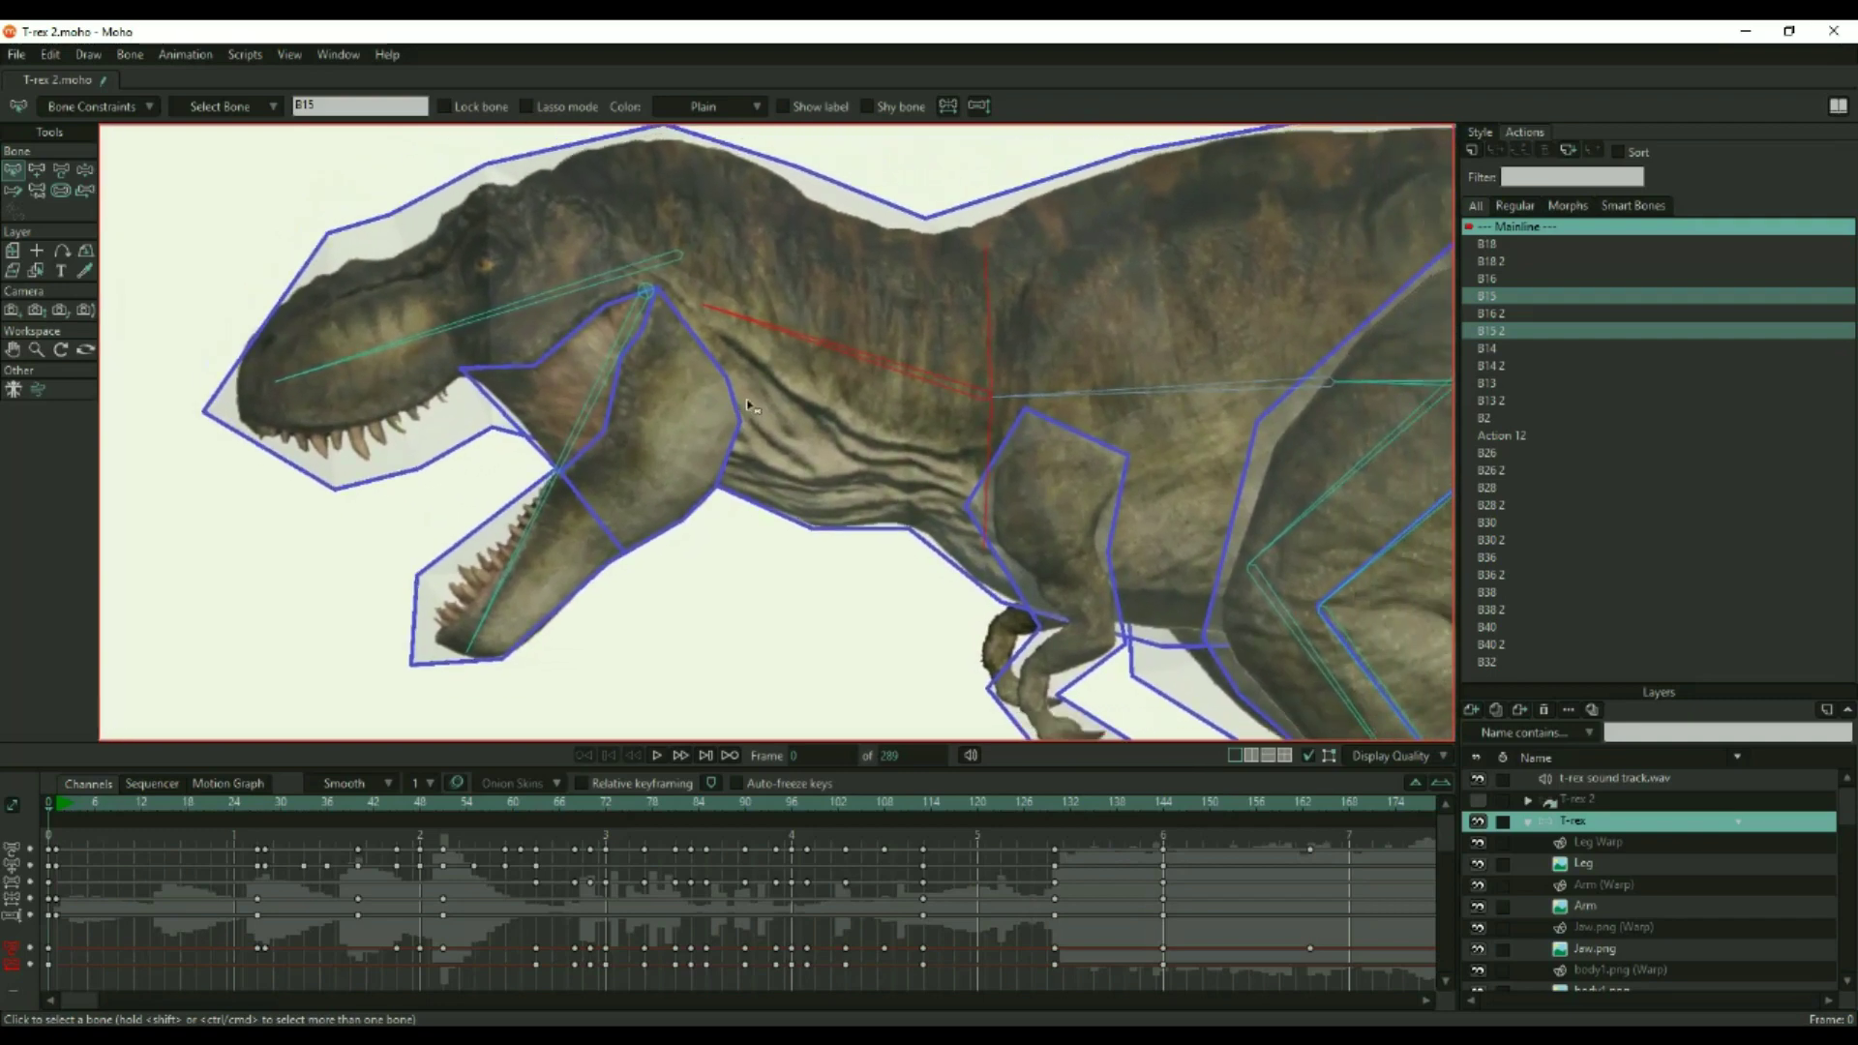
{"action": "scroll", "coordinate": [749, 407], "scroll_direction": "up", "scroll_amount": 1}
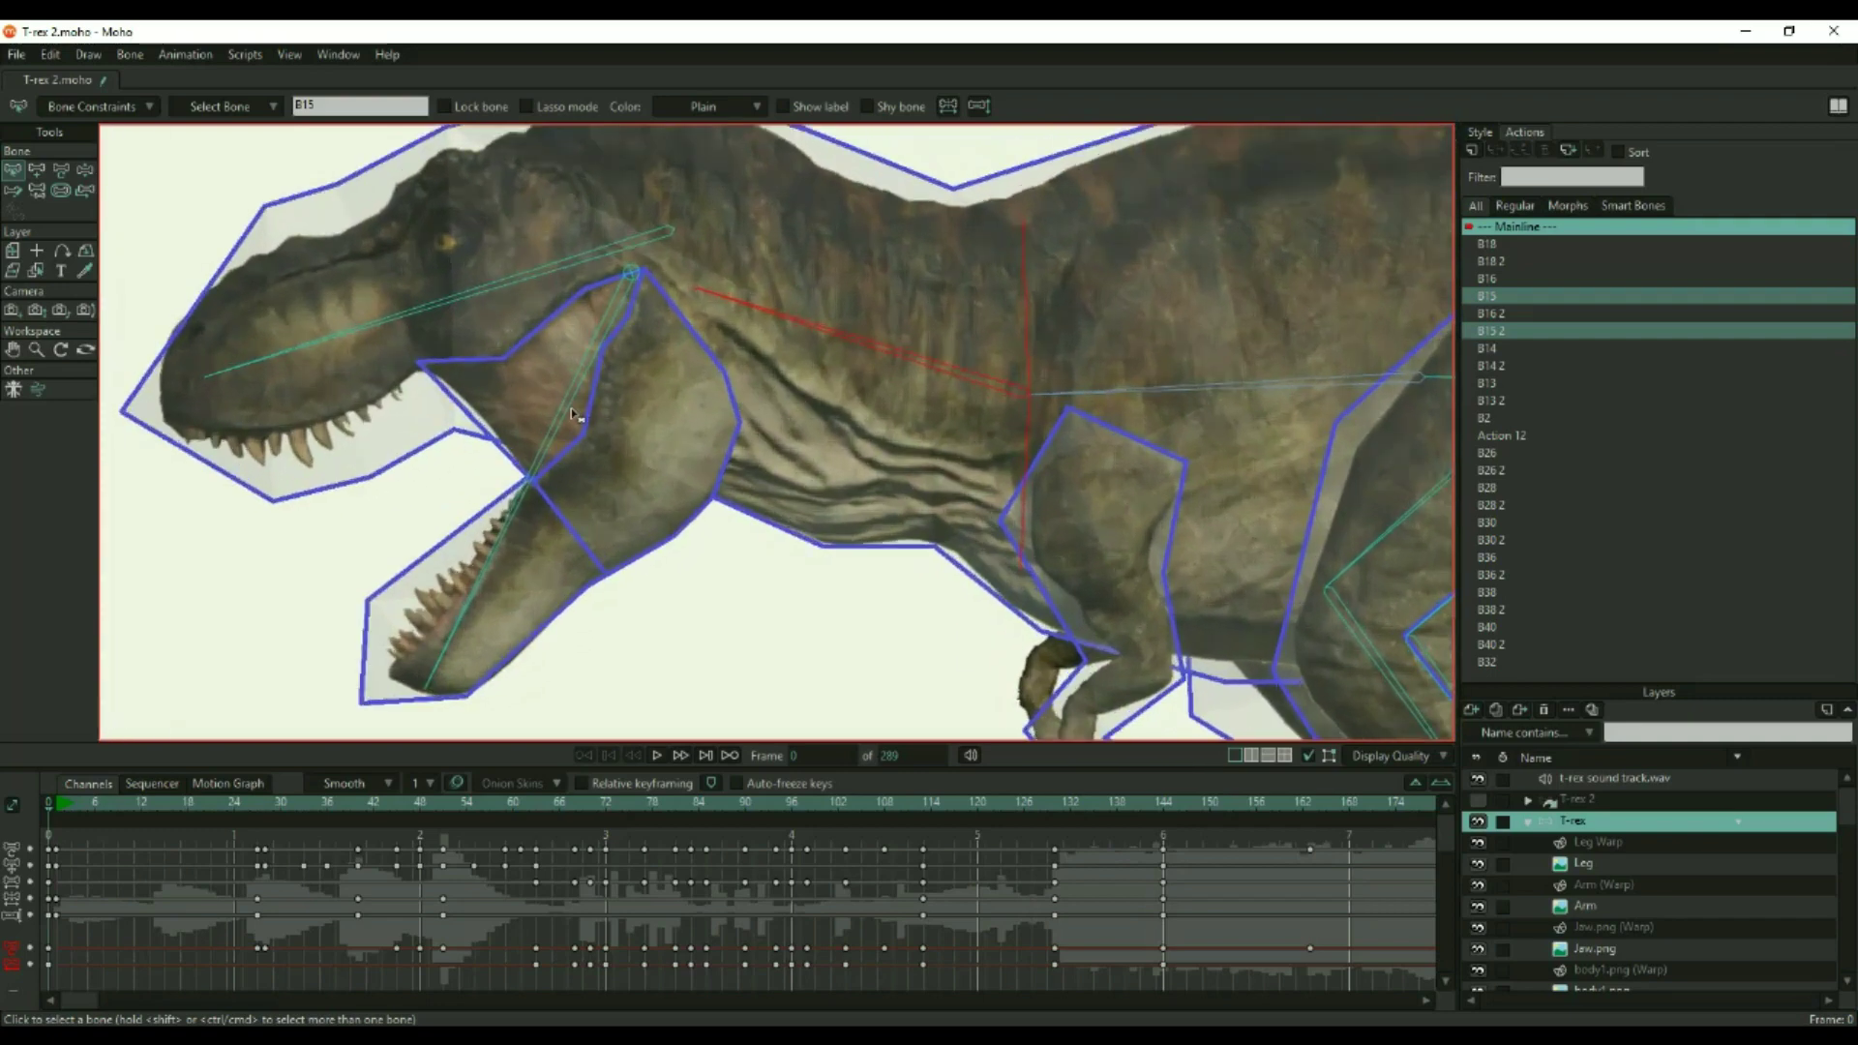
{"action": "key", "text": "z"}
{"action": "left_click_drag", "start_coordinate": [564, 417], "coordinate": [407, 385]}
{"action": "left_click_drag", "start_coordinate": [872, 342], "coordinate": [753, 481]}
{"action": "scroll", "coordinate": [895, 537], "scroll_direction": "up", "scroll_amount": 5}
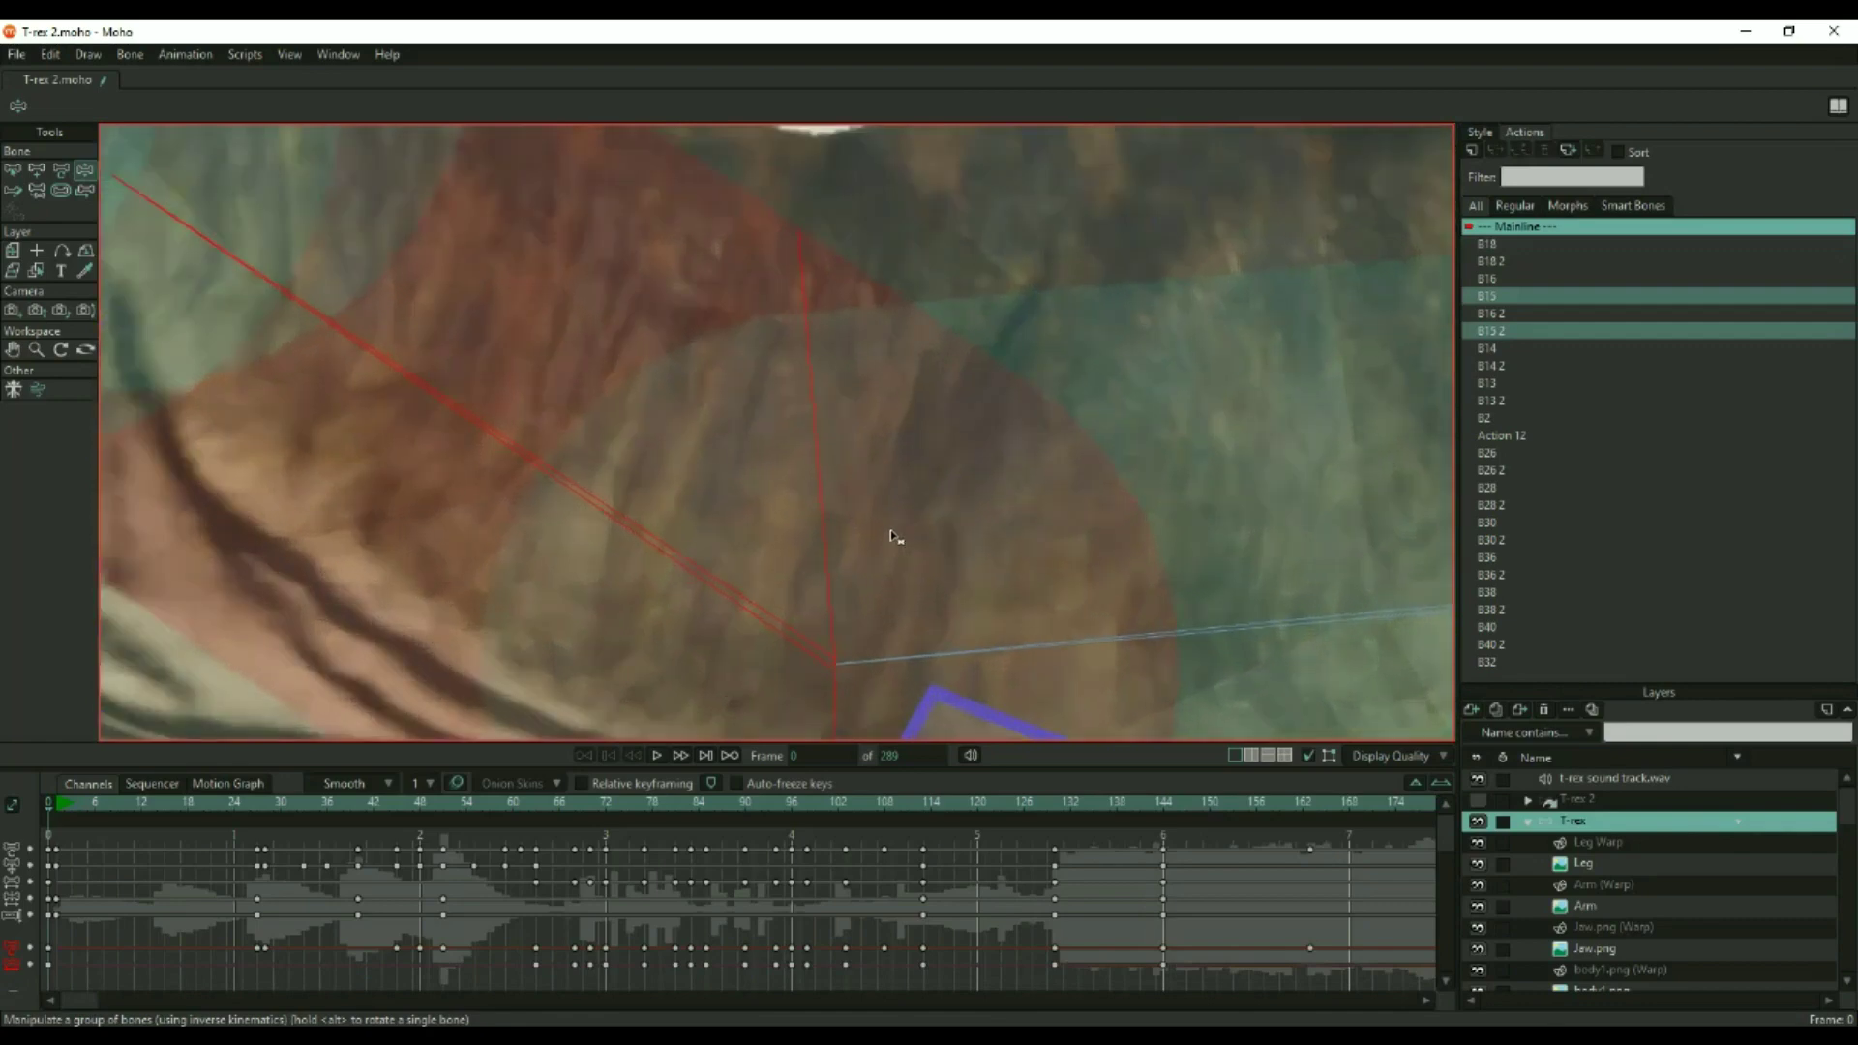
{"action": "left_click_drag", "start_coordinate": [566, 488], "coordinate": [393, 539]}
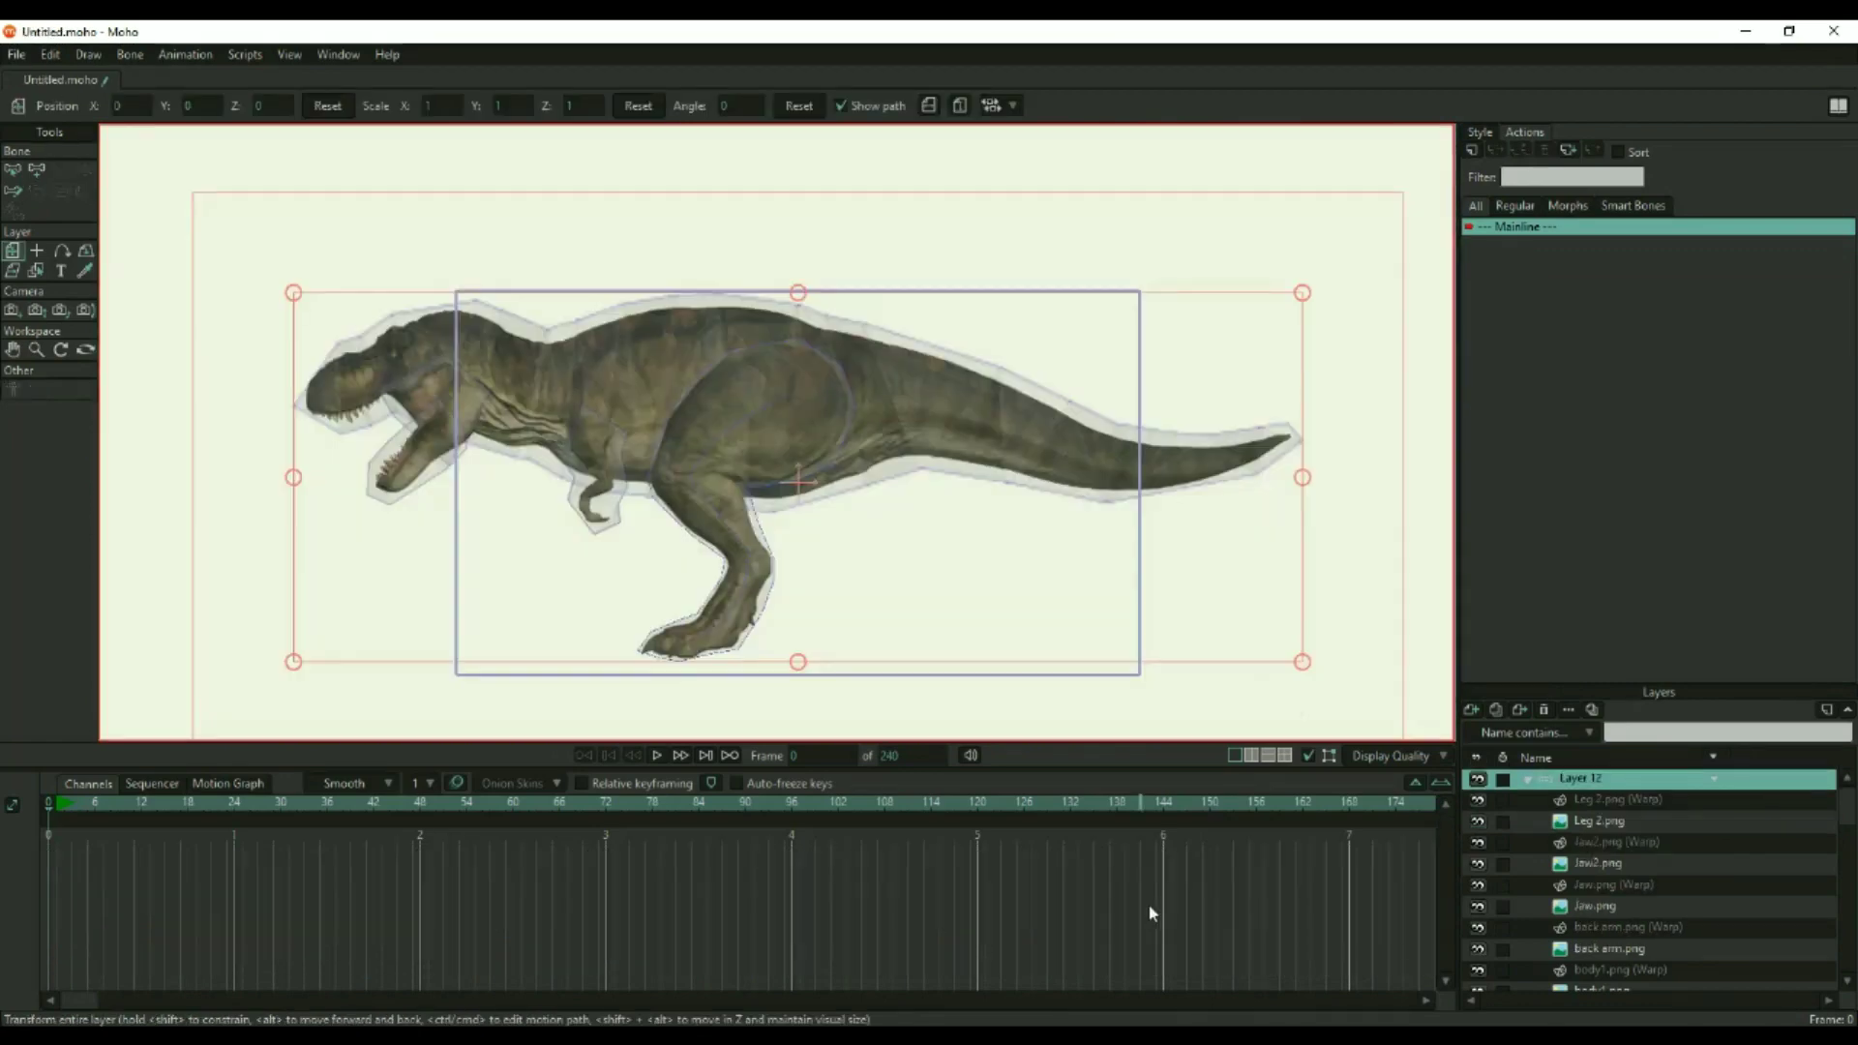
Step: In Layer 12 of Untitled.moho, add a bone above the back, a bone chain from hip to snout, and a lower-jaw bone
{"action": "left_click", "coordinate": [37, 169]}
{"action": "left_click_drag", "start_coordinate": [701, 195], "coordinate": [706, 132]}
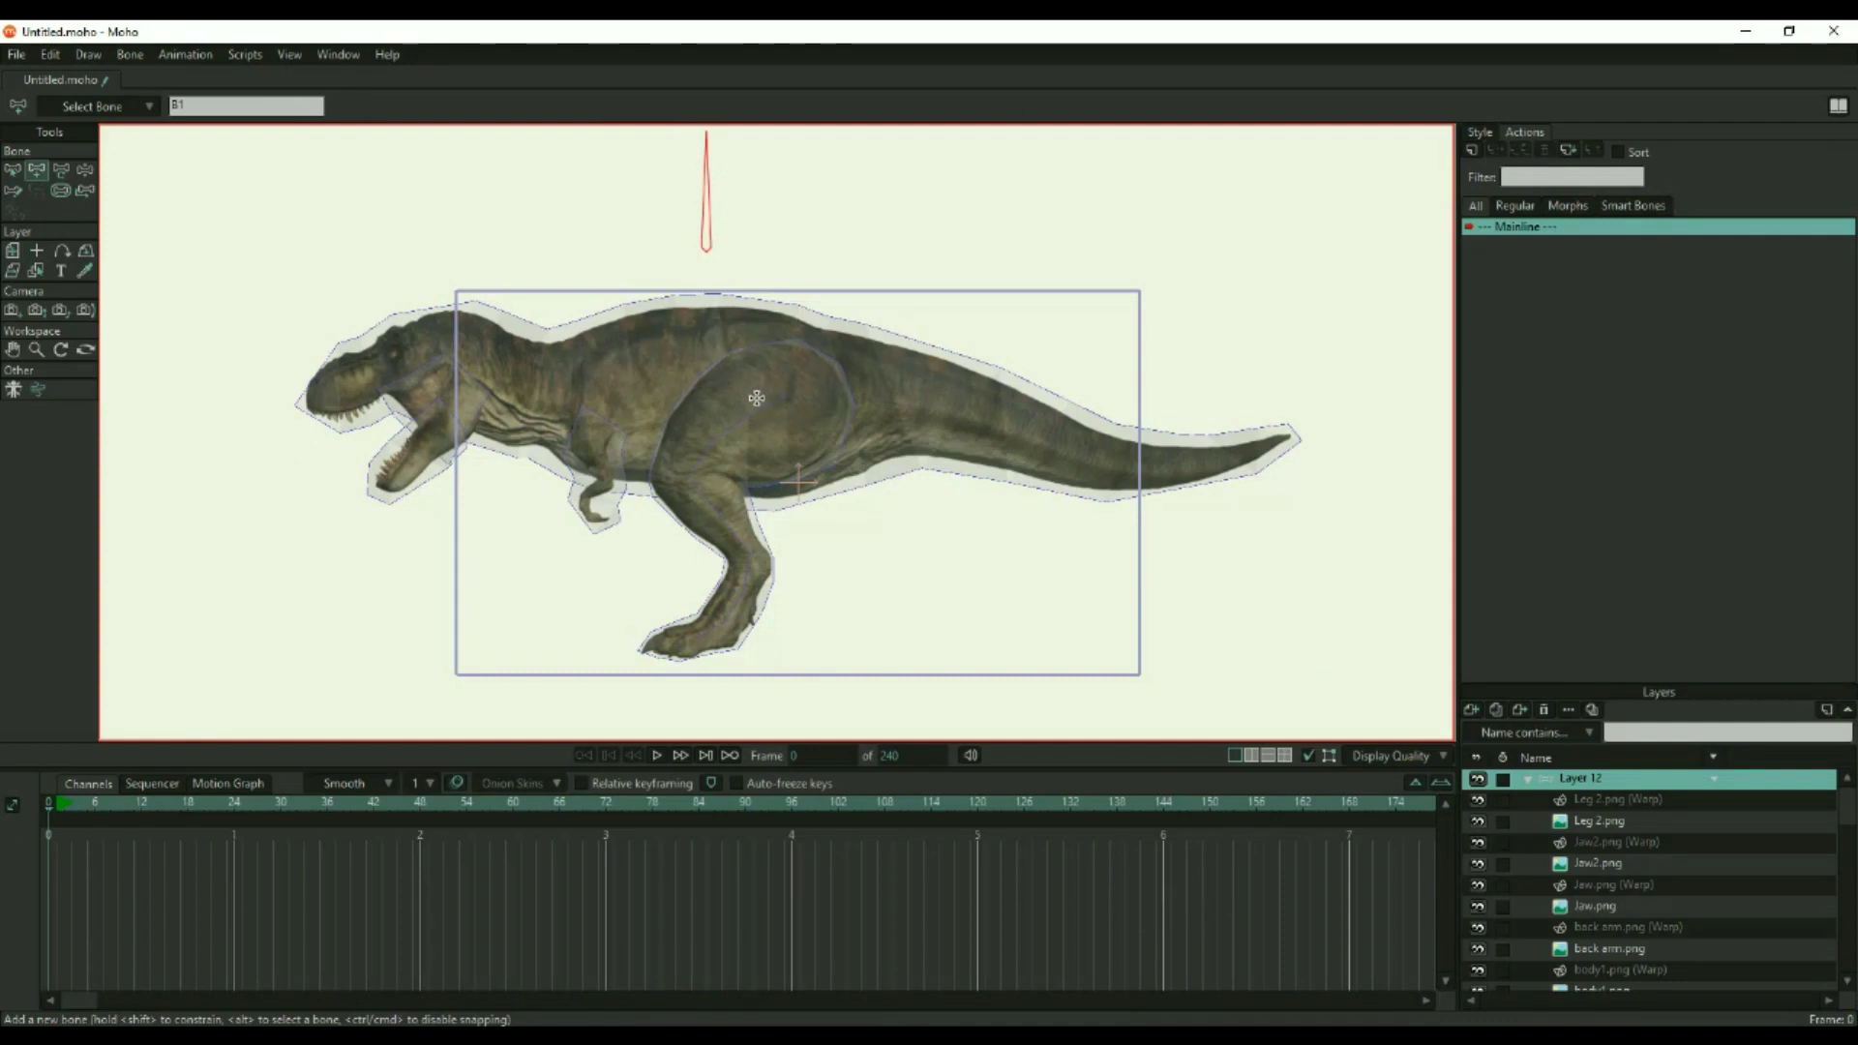
{"action": "mouse_move", "coordinate": [756, 399]}
{"action": "left_mouse_down"}
{"action": "mouse_move", "coordinate": [498, 380]}
{"action": "mouse_move", "coordinate": [330, 398]}
{"action": "left_mouse_up"}
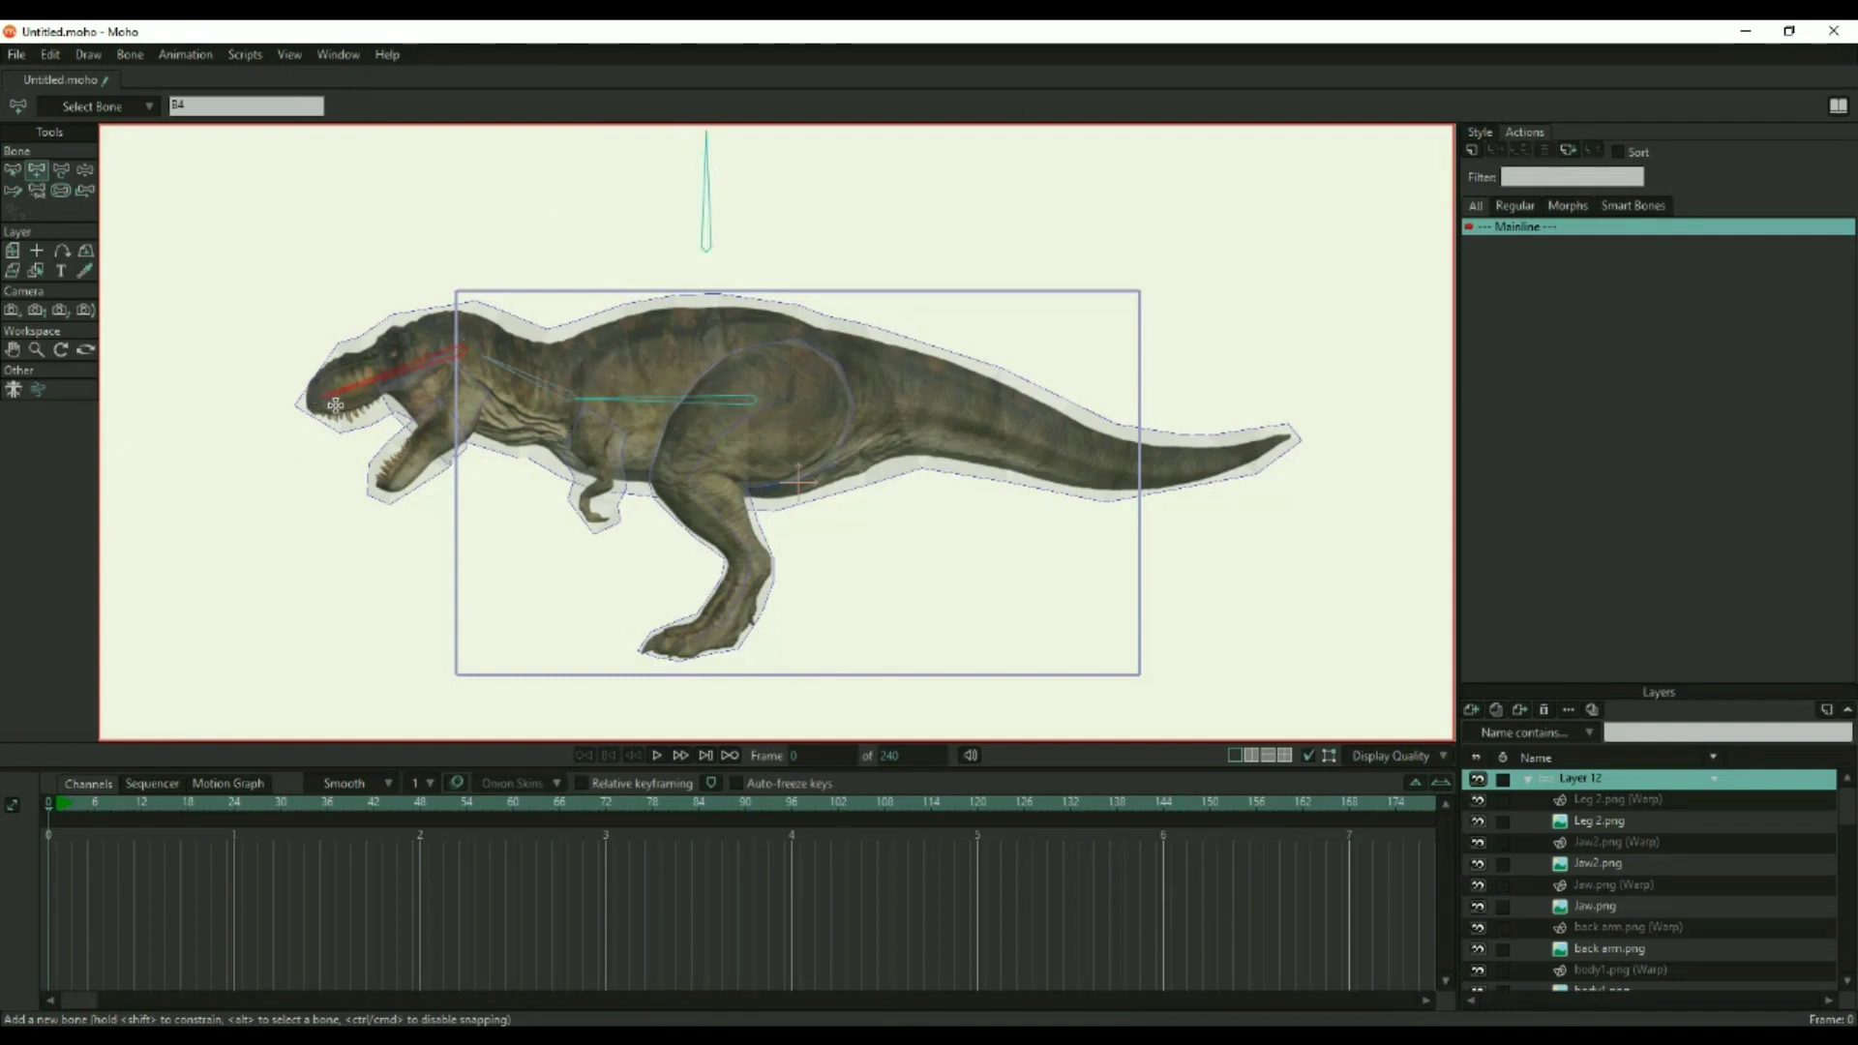
{"action": "left_click_drag", "start_coordinate": [464, 406], "coordinate": [397, 479]}
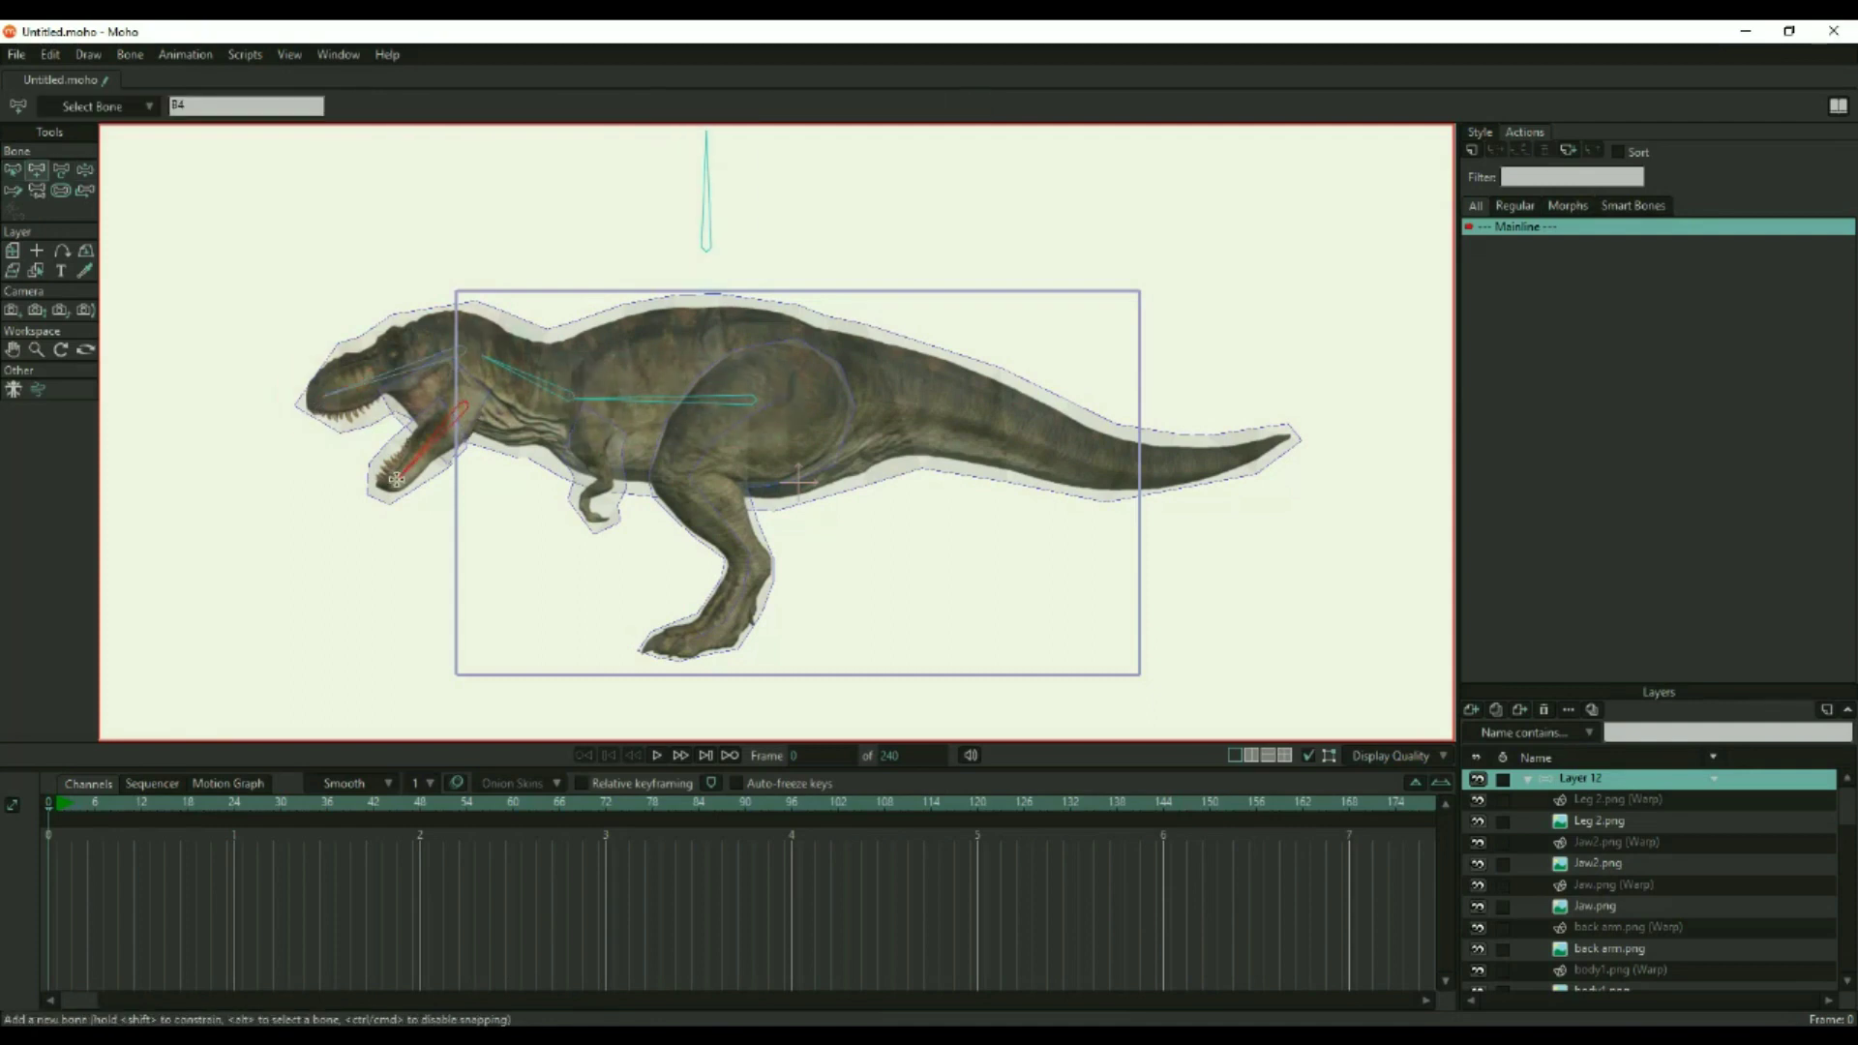
Step: Starting from the body bone, add a chain of bones from the hip along the tail to its tip
{"action": "left_click", "coordinate": [751, 402], "text": "alt"}
{"action": "left_click_drag", "start_coordinate": [758, 401], "coordinate": [894, 403]}
{"action": "left_click_drag", "start_coordinate": [894, 402], "coordinate": [1006, 430]}
{"action": "mouse_move", "coordinate": [1008, 431]}
{"action": "left_mouse_down"}
{"action": "mouse_move", "coordinate": [1106, 462]}
{"action": "mouse_move", "coordinate": [1280, 438]}
{"action": "left_mouse_up"}
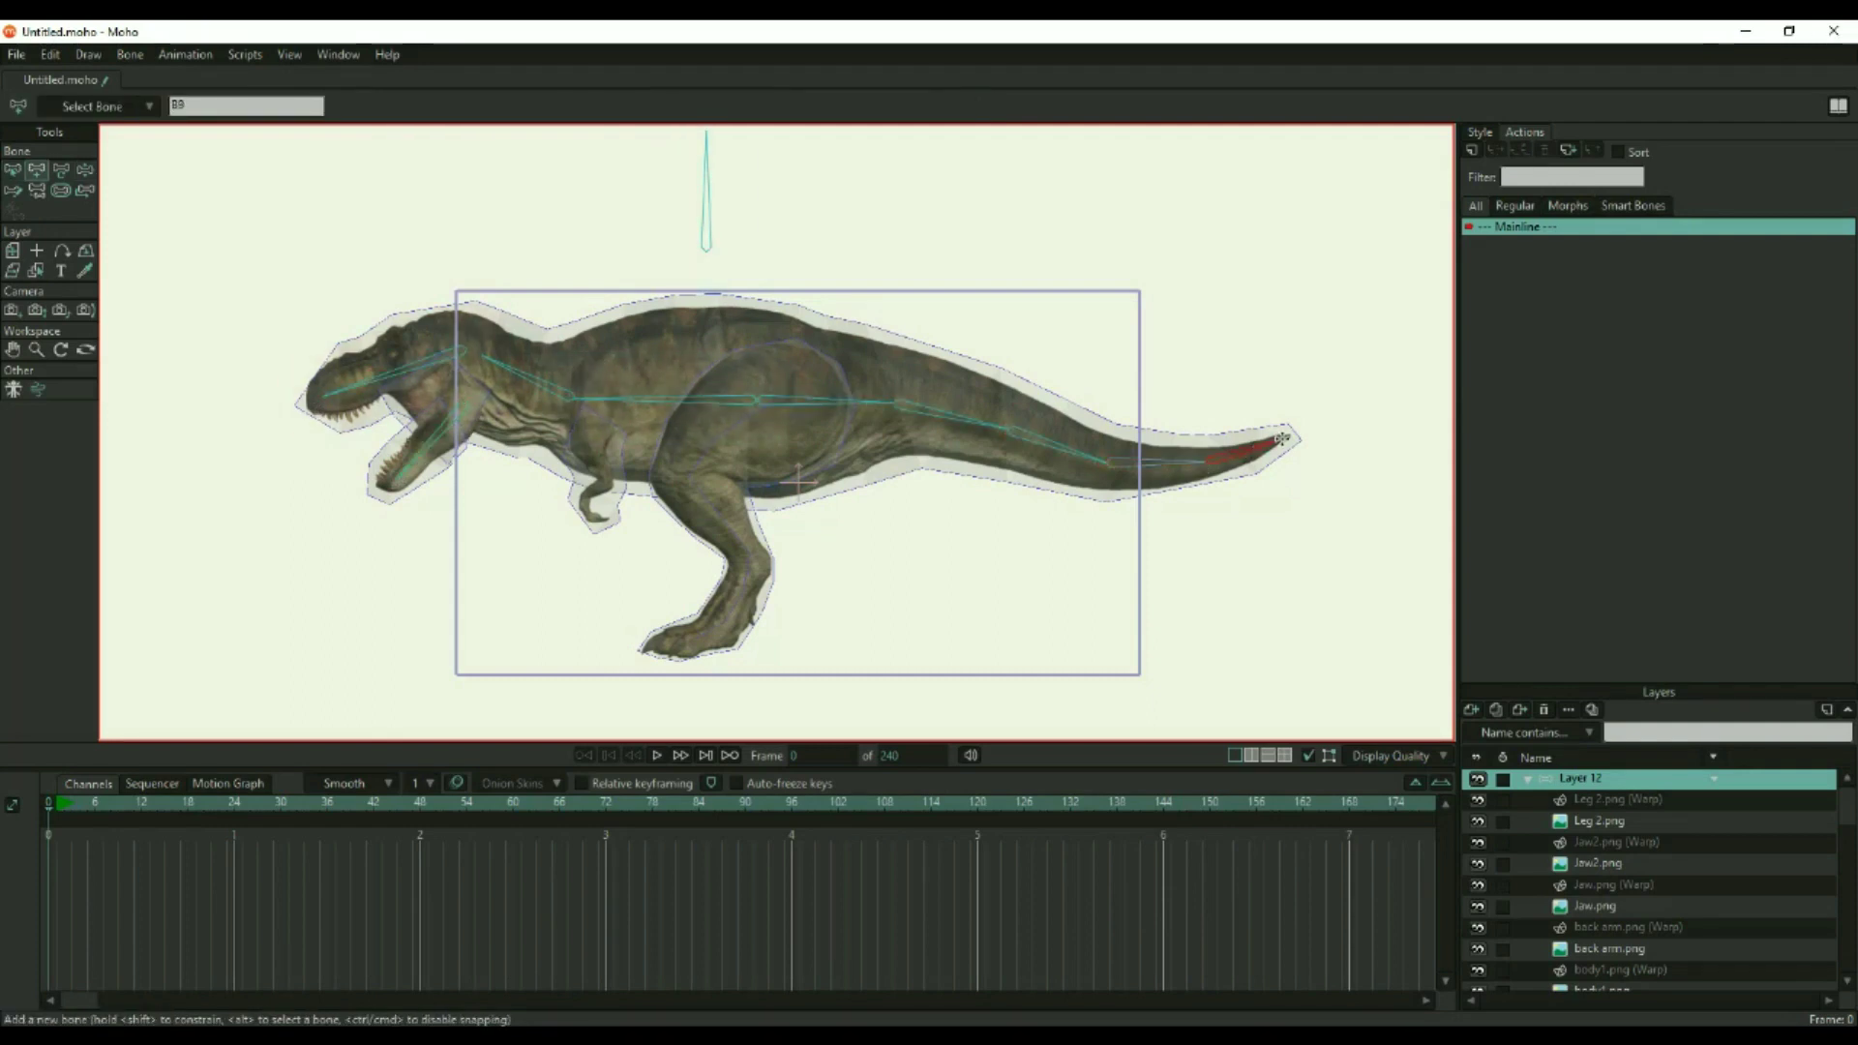
Step: Add a chain of leg bones from the hip through the knee and ankle to the toes, and try manipulating the leg
{"action": "left_click", "coordinate": [746, 406], "text": "alt"}
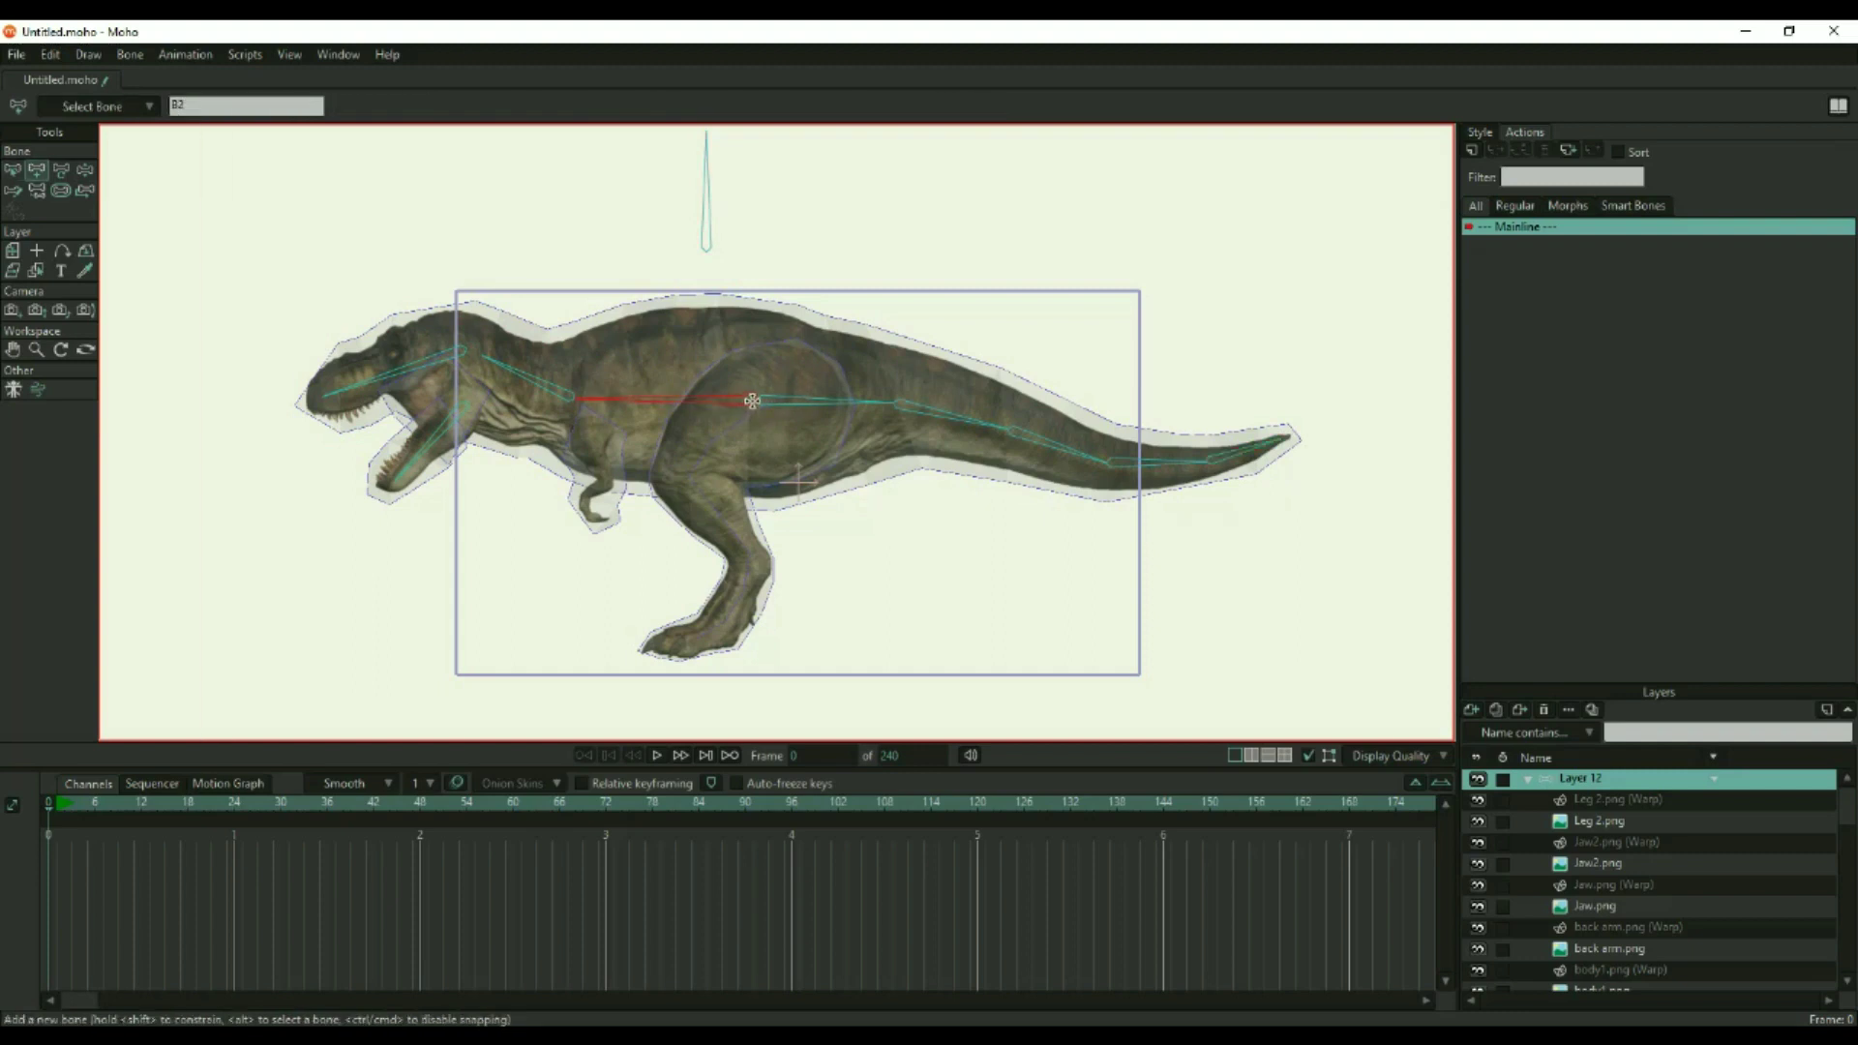
{"action": "left_click", "coordinate": [702, 225], "text": "alt"}
{"action": "left_click", "coordinate": [744, 438], "text": "alt"}
{"action": "left_click_drag", "start_coordinate": [694, 481], "coordinate": [697, 481]}
{"action": "left_click_drag", "start_coordinate": [697, 481], "coordinate": [749, 560]}
{"action": "left_click_drag", "start_coordinate": [749, 562], "coordinate": [722, 629]}
{"action": "left_click_drag", "start_coordinate": [720, 631], "coordinate": [692, 637]}
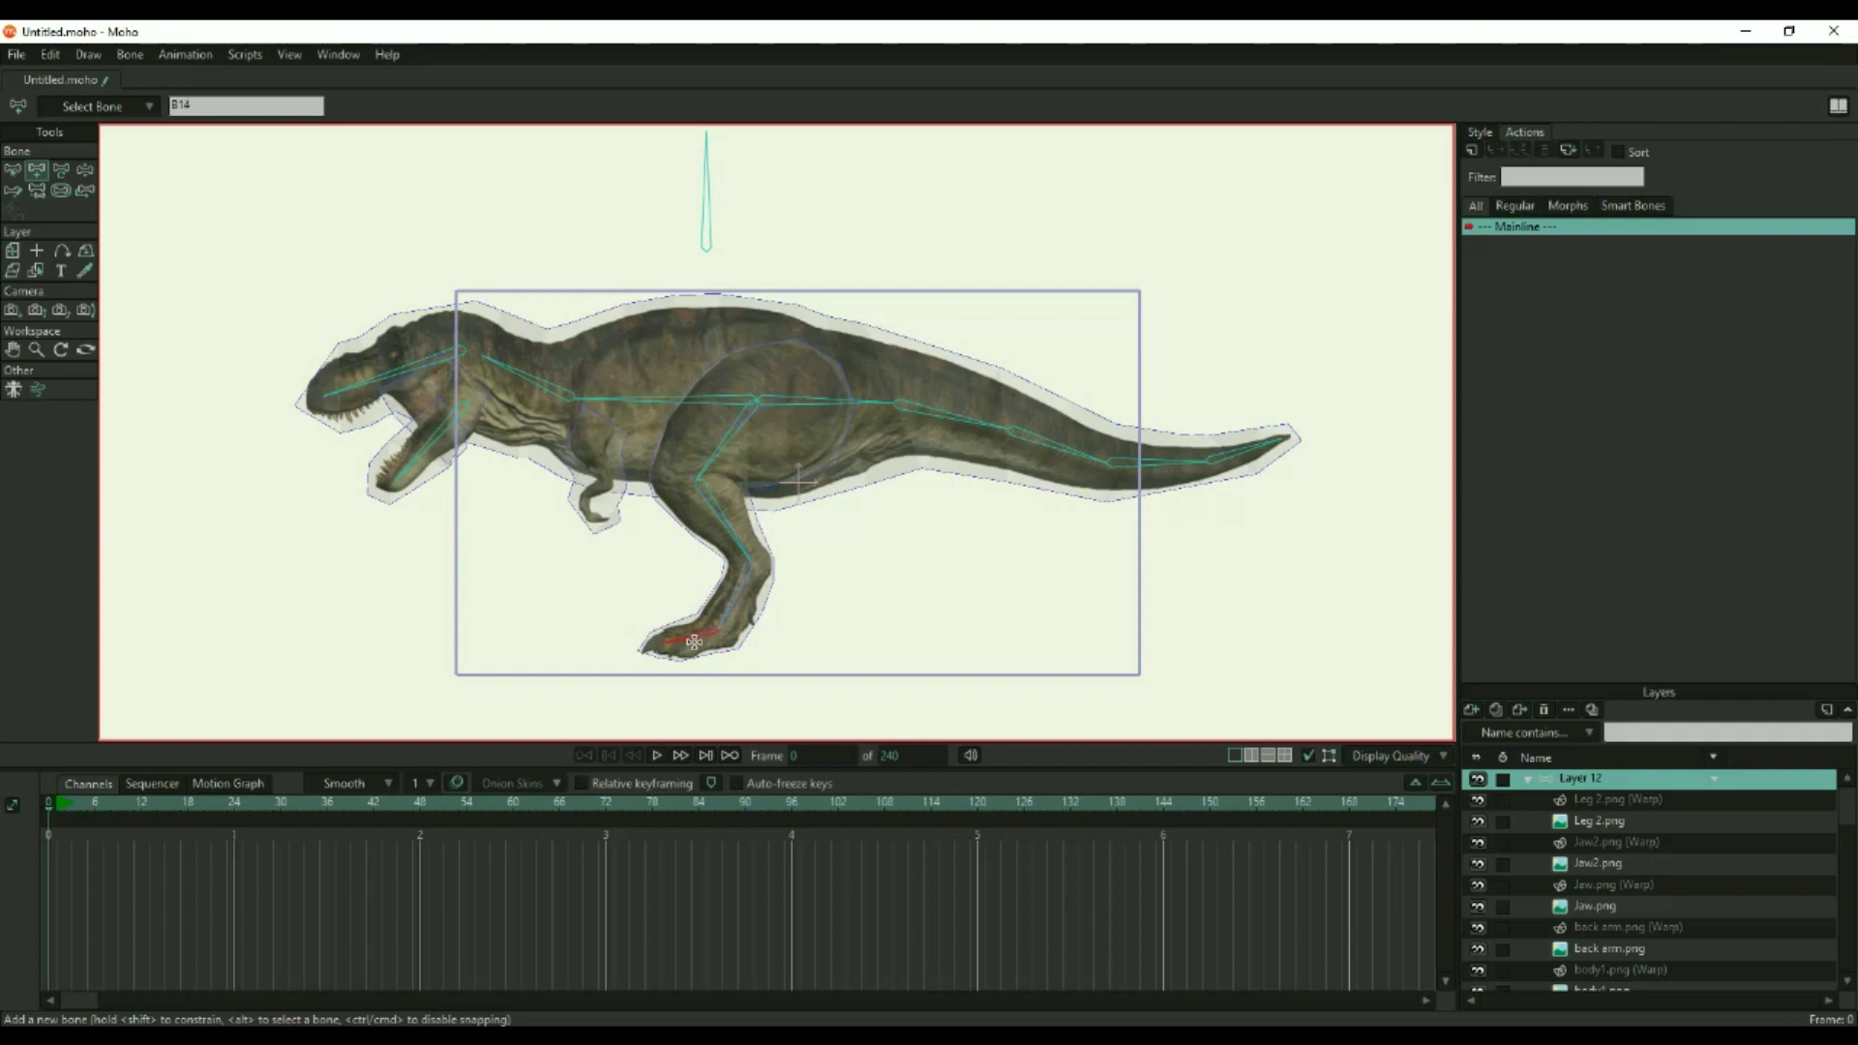
{"action": "key", "text": "z"}
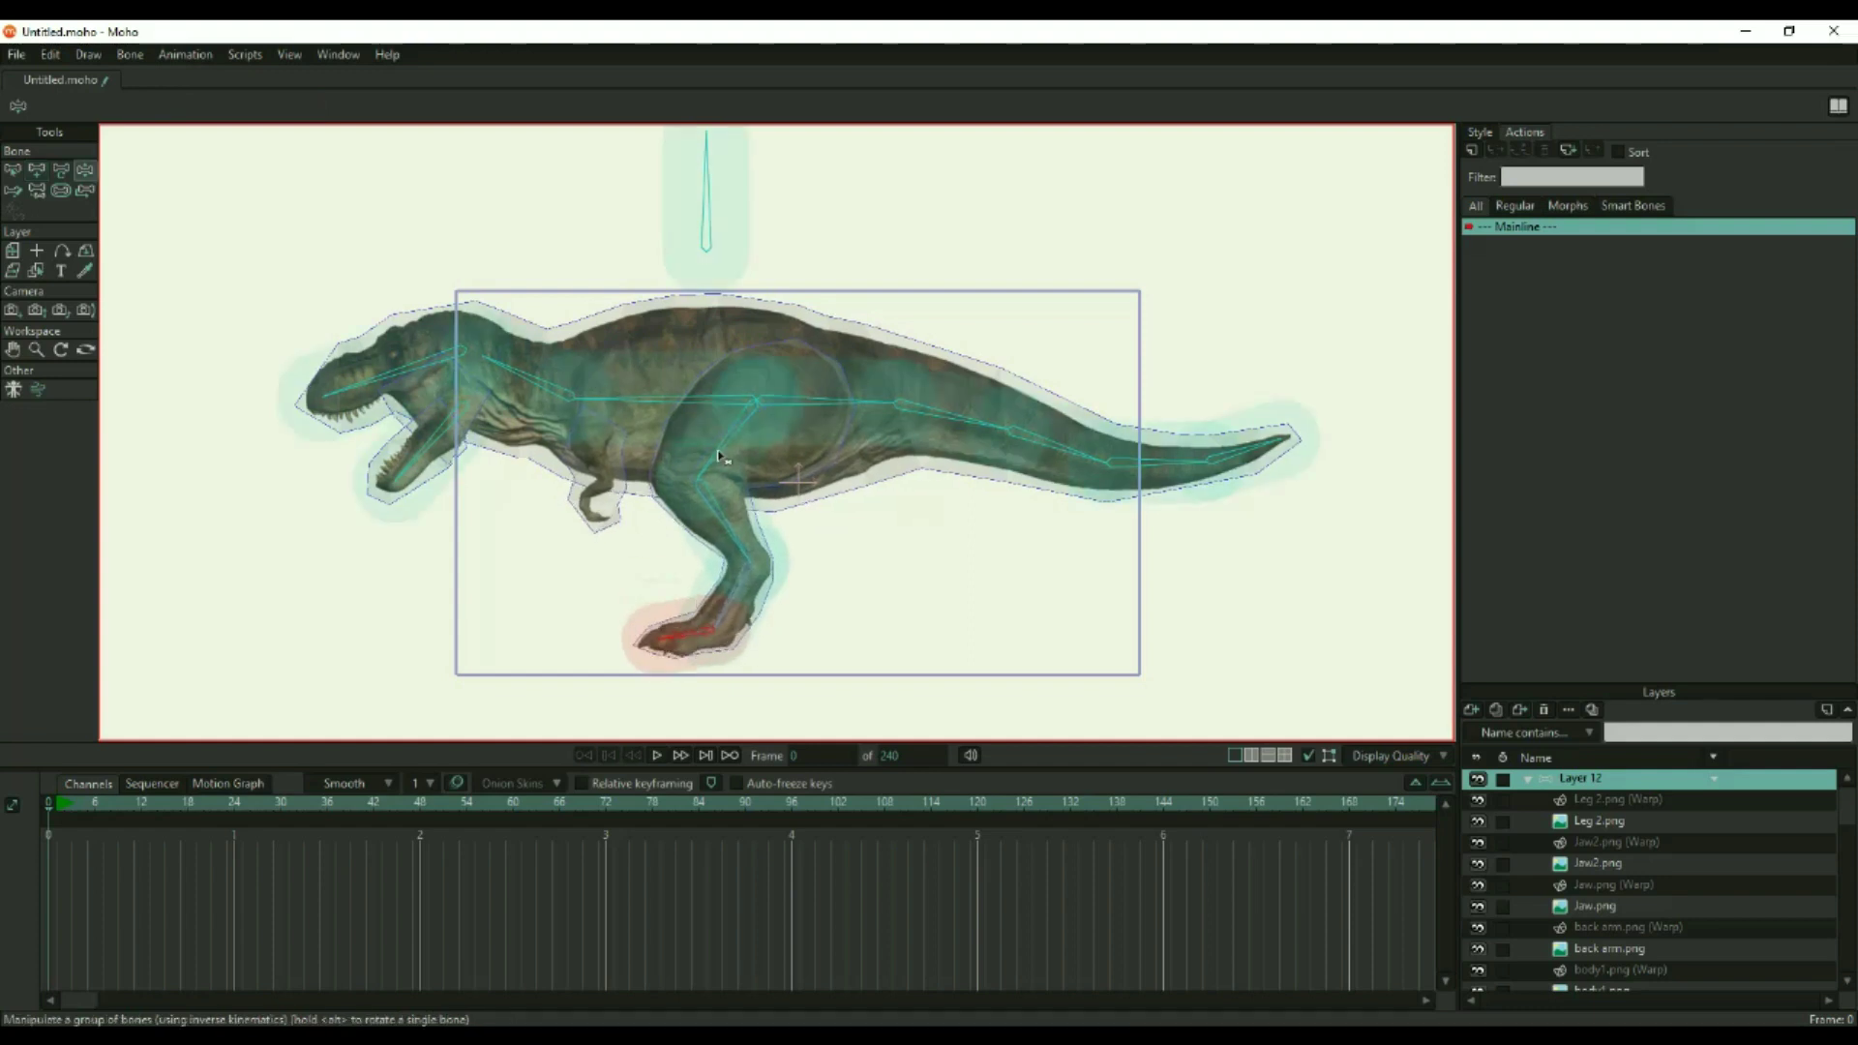
{"action": "left_click", "coordinate": [725, 476]}
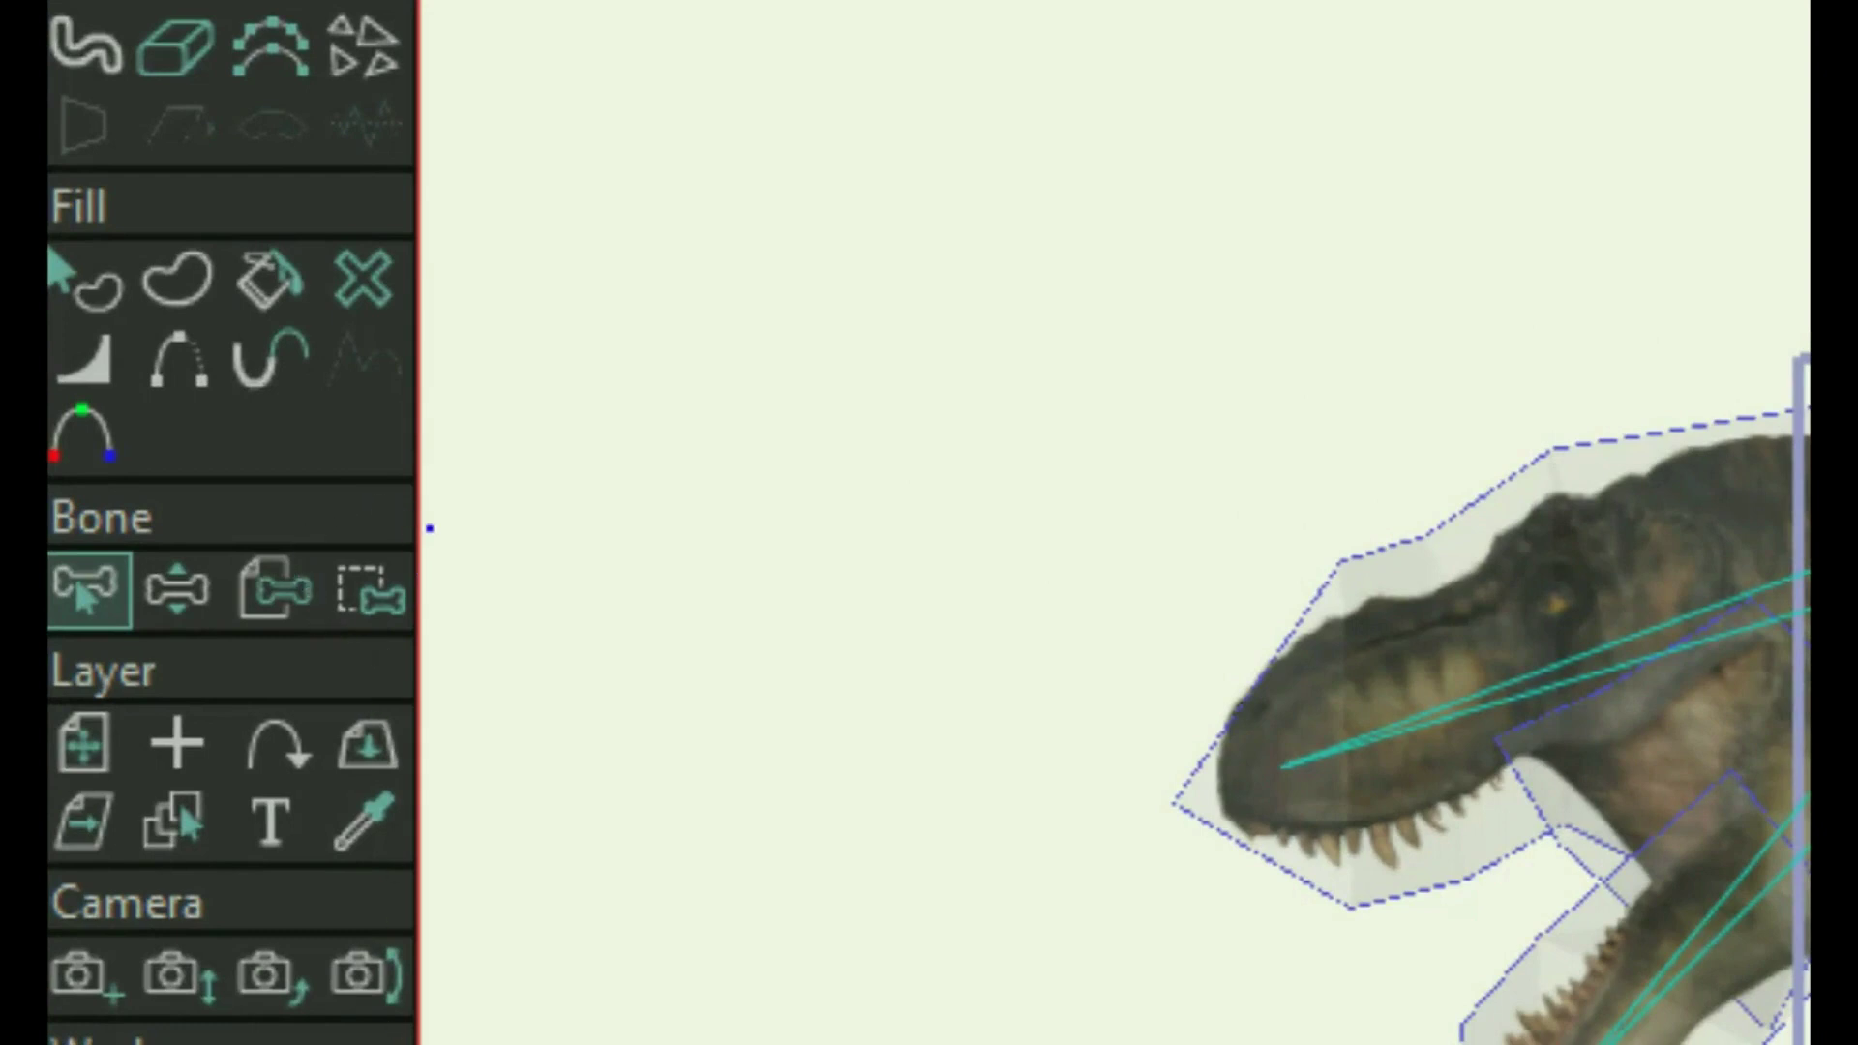
Step: Bind the body1.png (Warp) points around the snout and head to the head bone, and test the head's movement
{"action": "mouse_move", "coordinate": [430, 529]}
{"action": "left_mouse_down"}
{"action": "mouse_move", "coordinate": [449, 572]}
{"action": "mouse_move", "coordinate": [429, 641]}
{"action": "mouse_move", "coordinate": [342, 667]}
{"action": "mouse_move", "coordinate": [304, 591]}
{"action": "mouse_move", "coordinate": [329, 529]}
{"action": "mouse_move", "coordinate": [421, 513]}
{"action": "mouse_move", "coordinate": [453, 572]}
{"action": "left_mouse_up"}
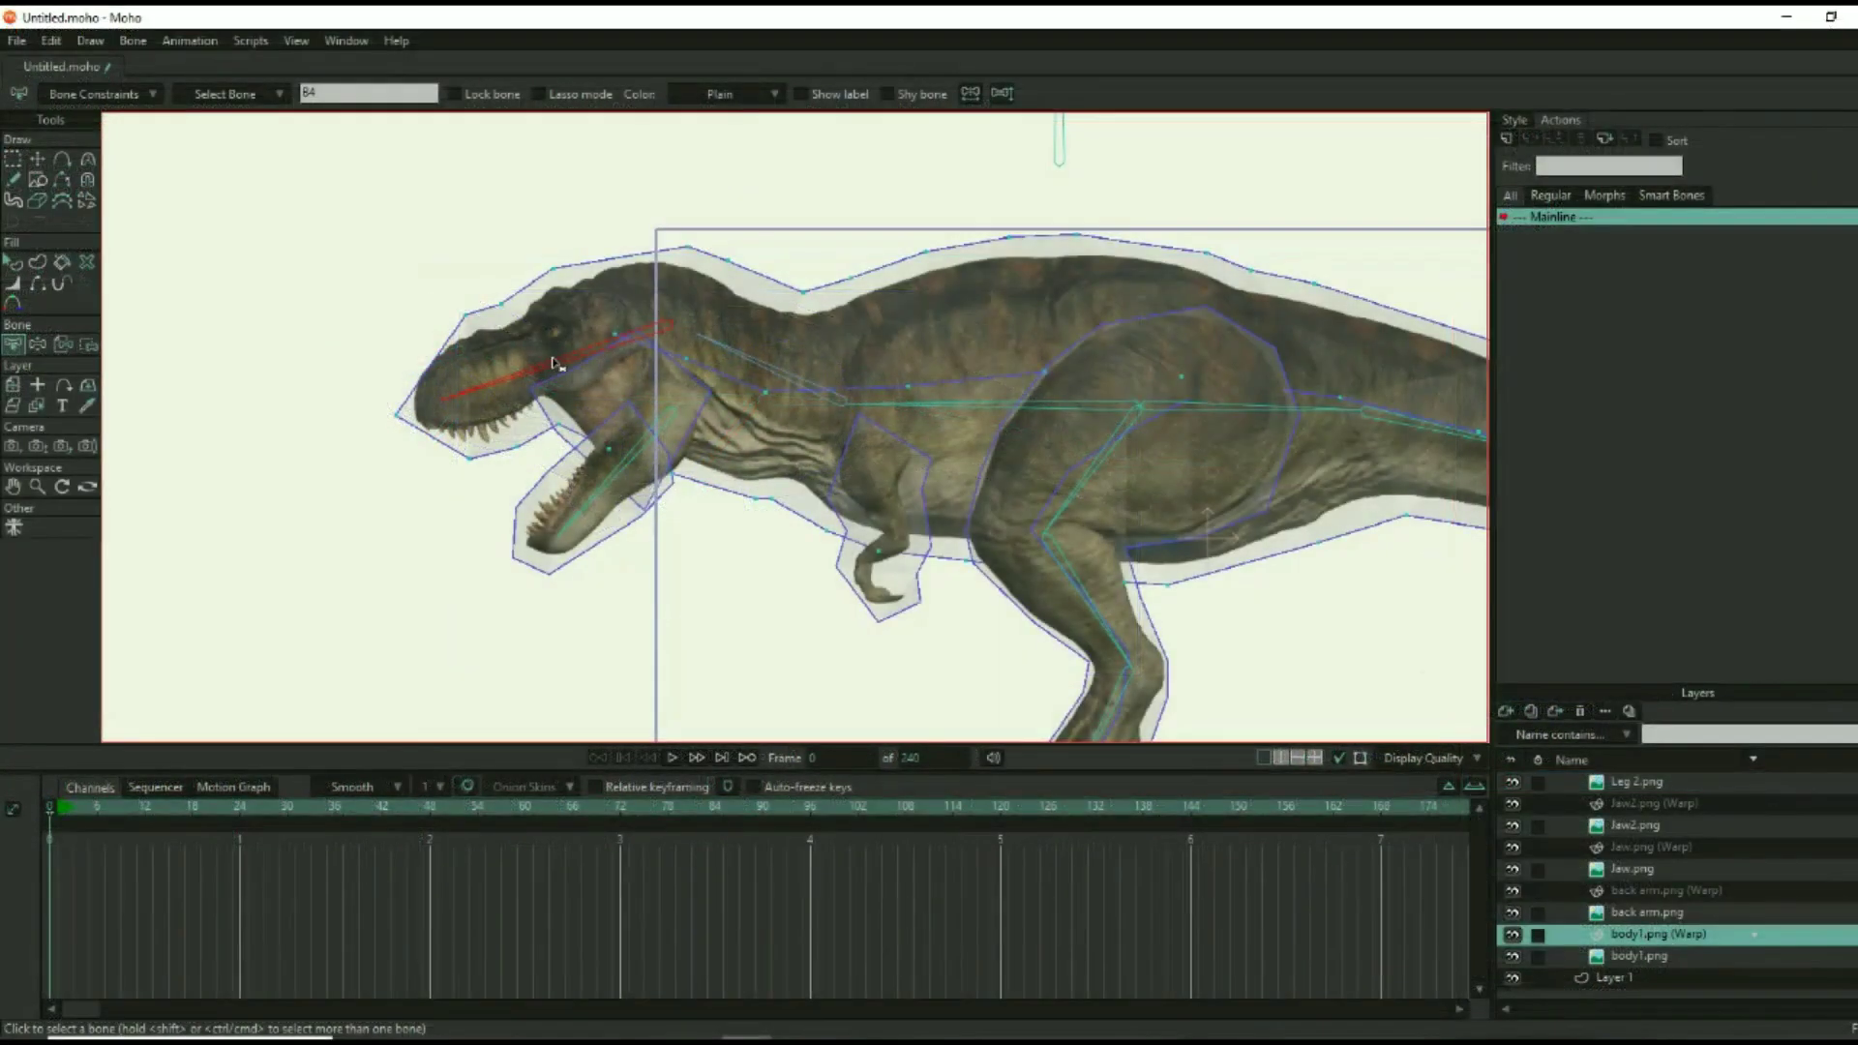
{"action": "left_click_drag", "start_coordinate": [333, 238], "coordinate": [650, 424]}
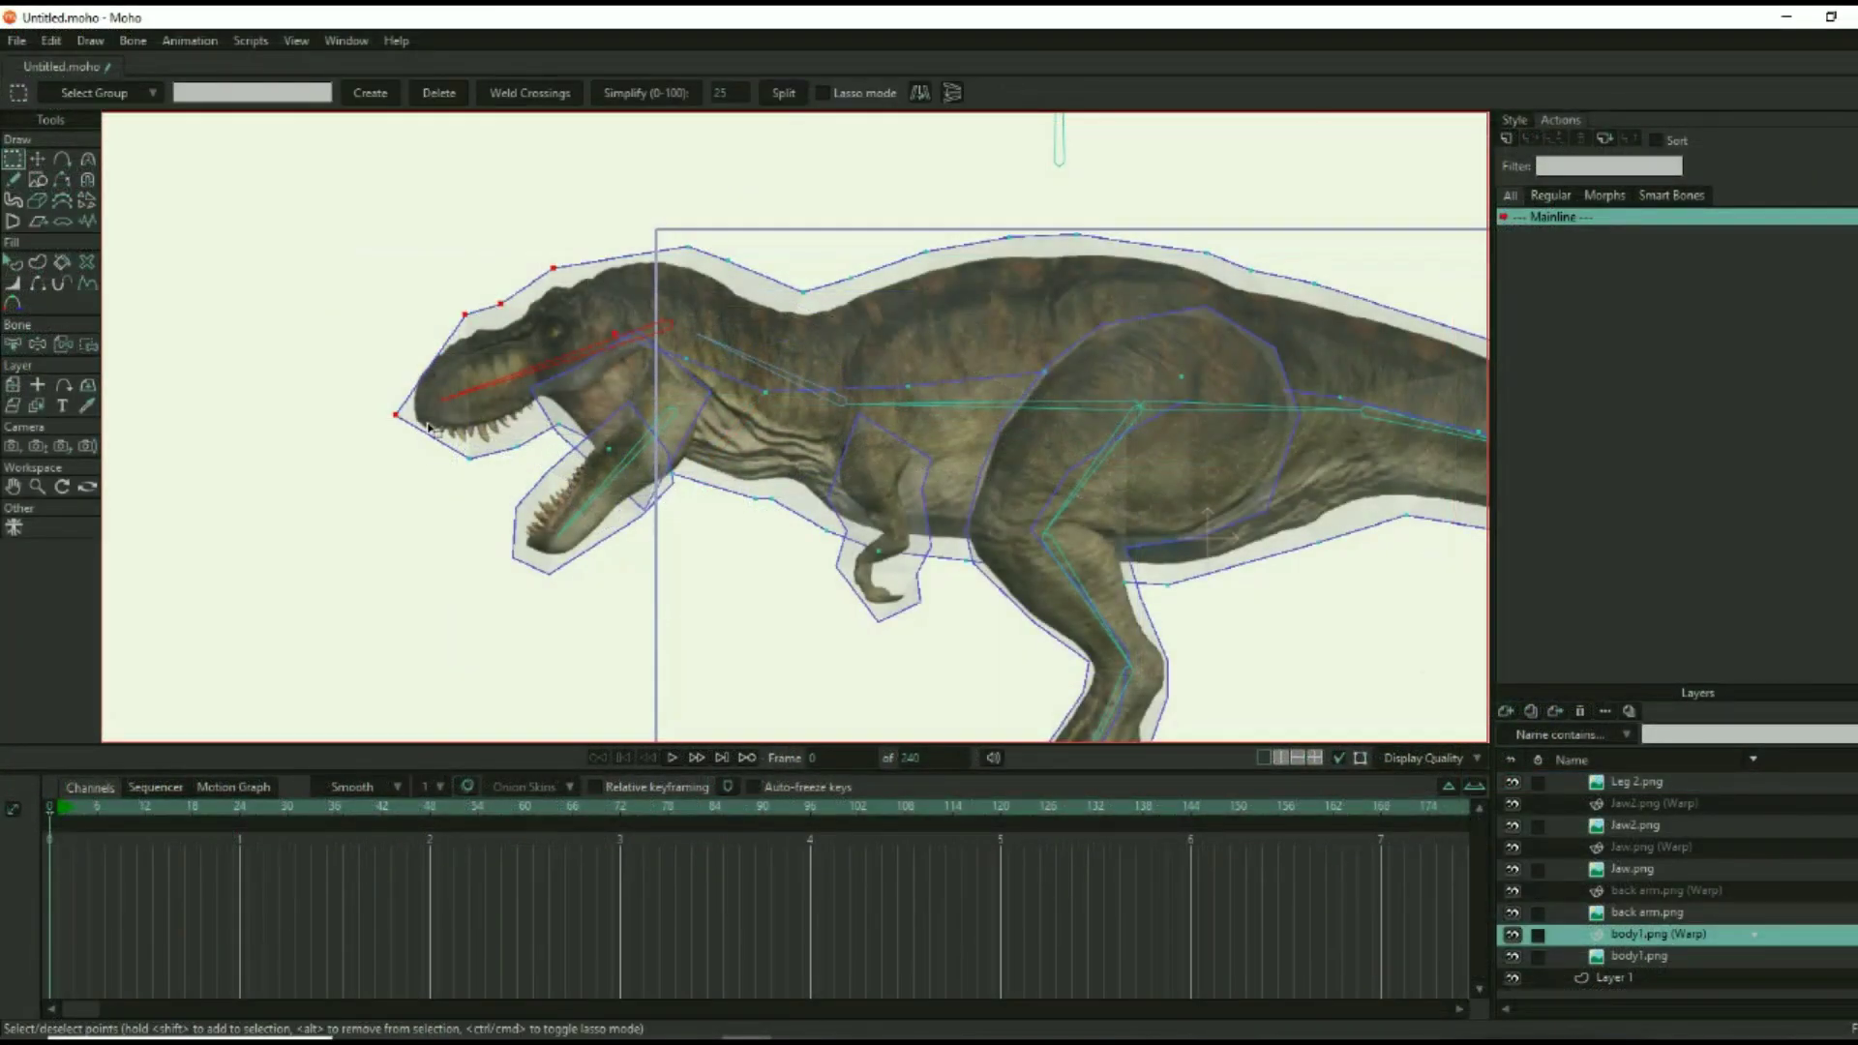
{"action": "key", "text": "i"}
{"action": "key", "text": "z"}
{"action": "mouse_move", "coordinate": [484, 385]}
{"action": "left_mouse_down"}
{"action": "mouse_move", "coordinate": [469, 333]}
{"action": "mouse_move", "coordinate": [479, 377]}
{"action": "left_mouse_up"}
Step: Select the neck bone and bind the body1.png (Warp) points inside and around the neck to it
{"action": "key", "text": "b"}
{"action": "left_click", "coordinate": [758, 363]}
{"action": "key", "text": "g"}
{"action": "left_click_drag", "start_coordinate": [666, 308], "coordinate": [791, 408]}
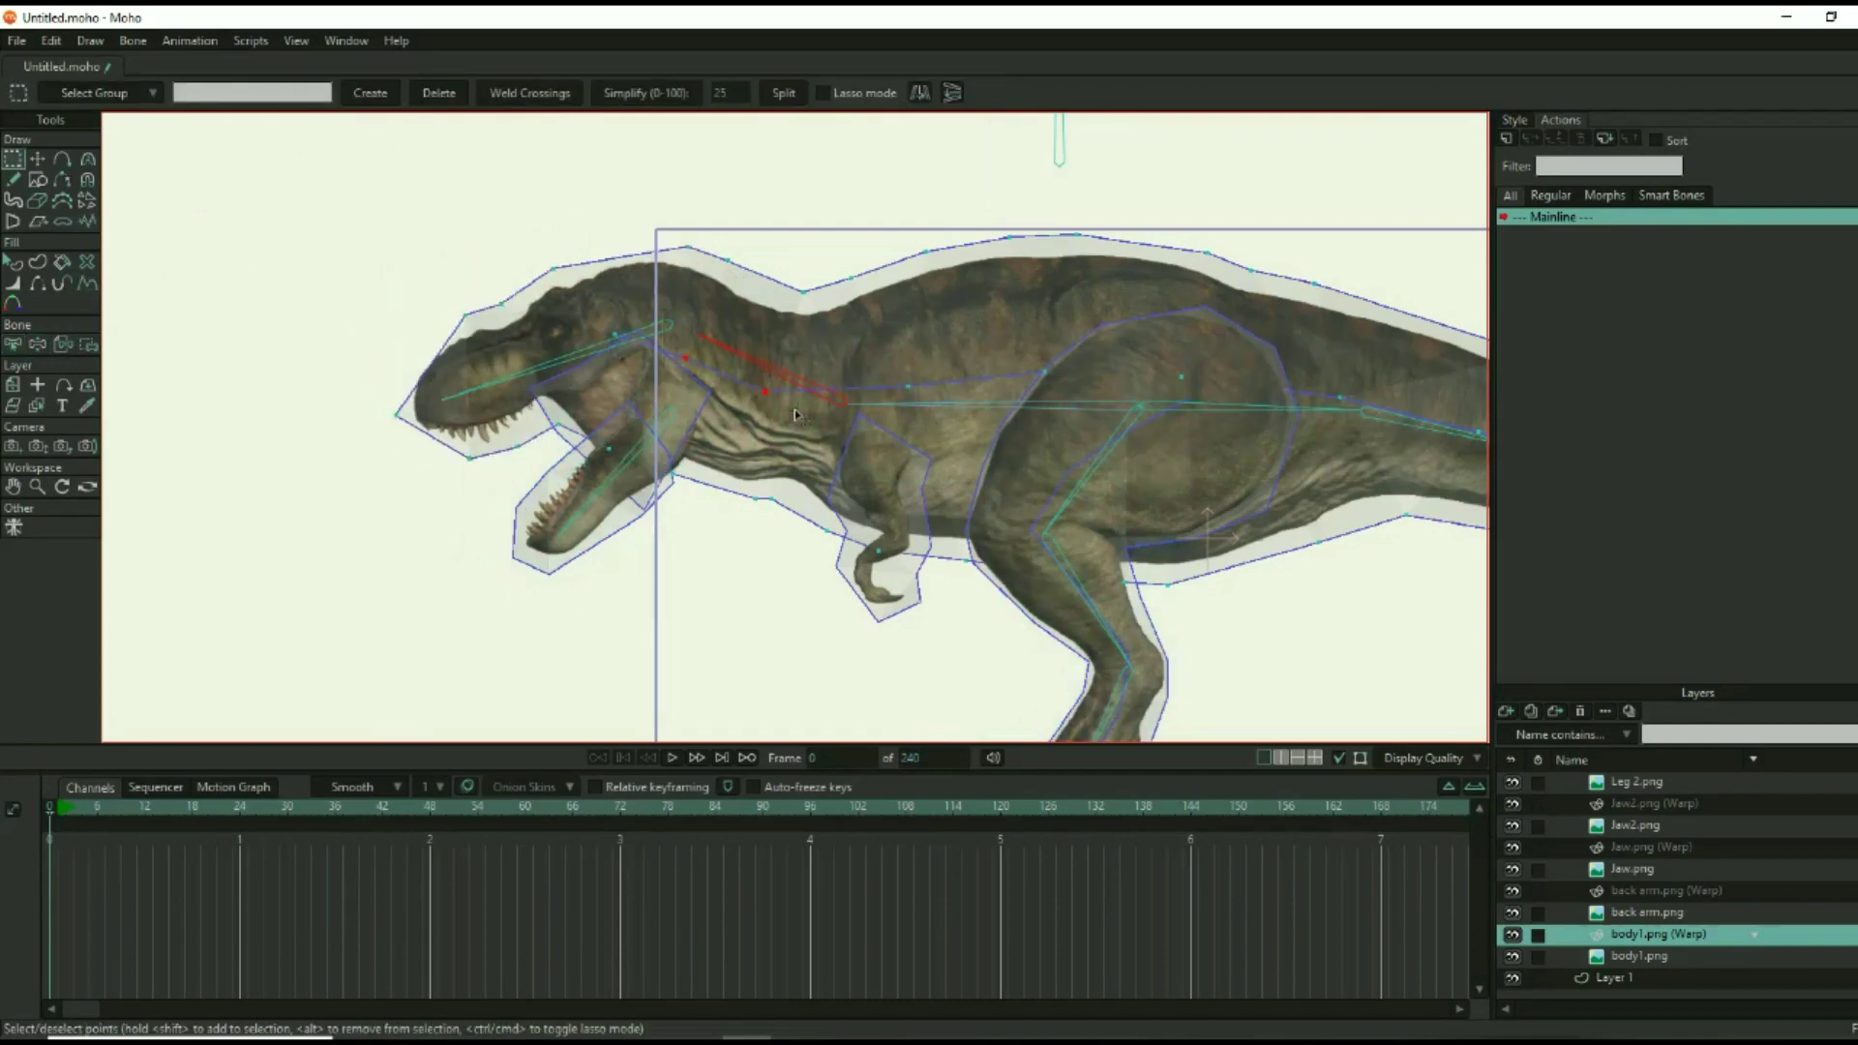
{"action": "left_click_drag", "start_coordinate": [714, 241], "coordinate": [812, 303], "text": "shift"}
Step: Bind the body1.png (Warp) point behind the jaw and the Jaw2.png (Warp) points to the lower-jaw bone
{"action": "key", "text": "b"}
{"action": "left_click", "coordinate": [606, 478]}
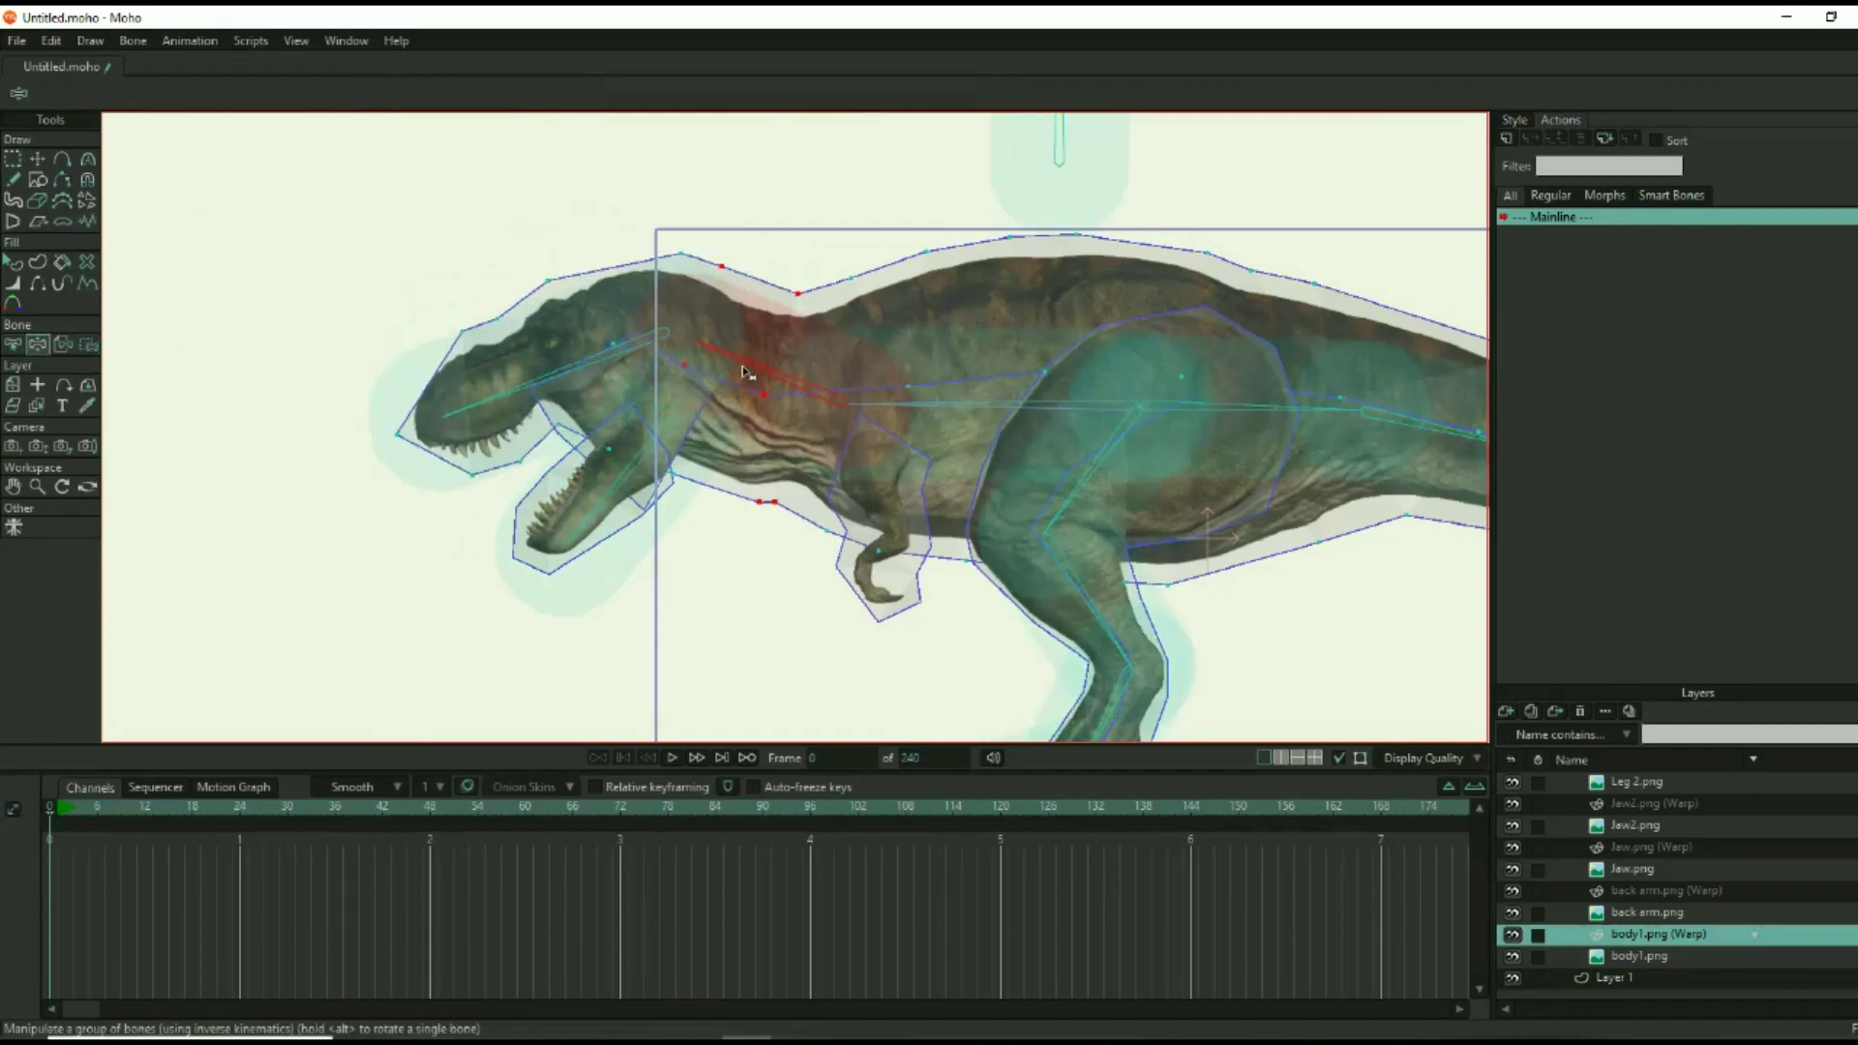
{"action": "key", "text": "i"}
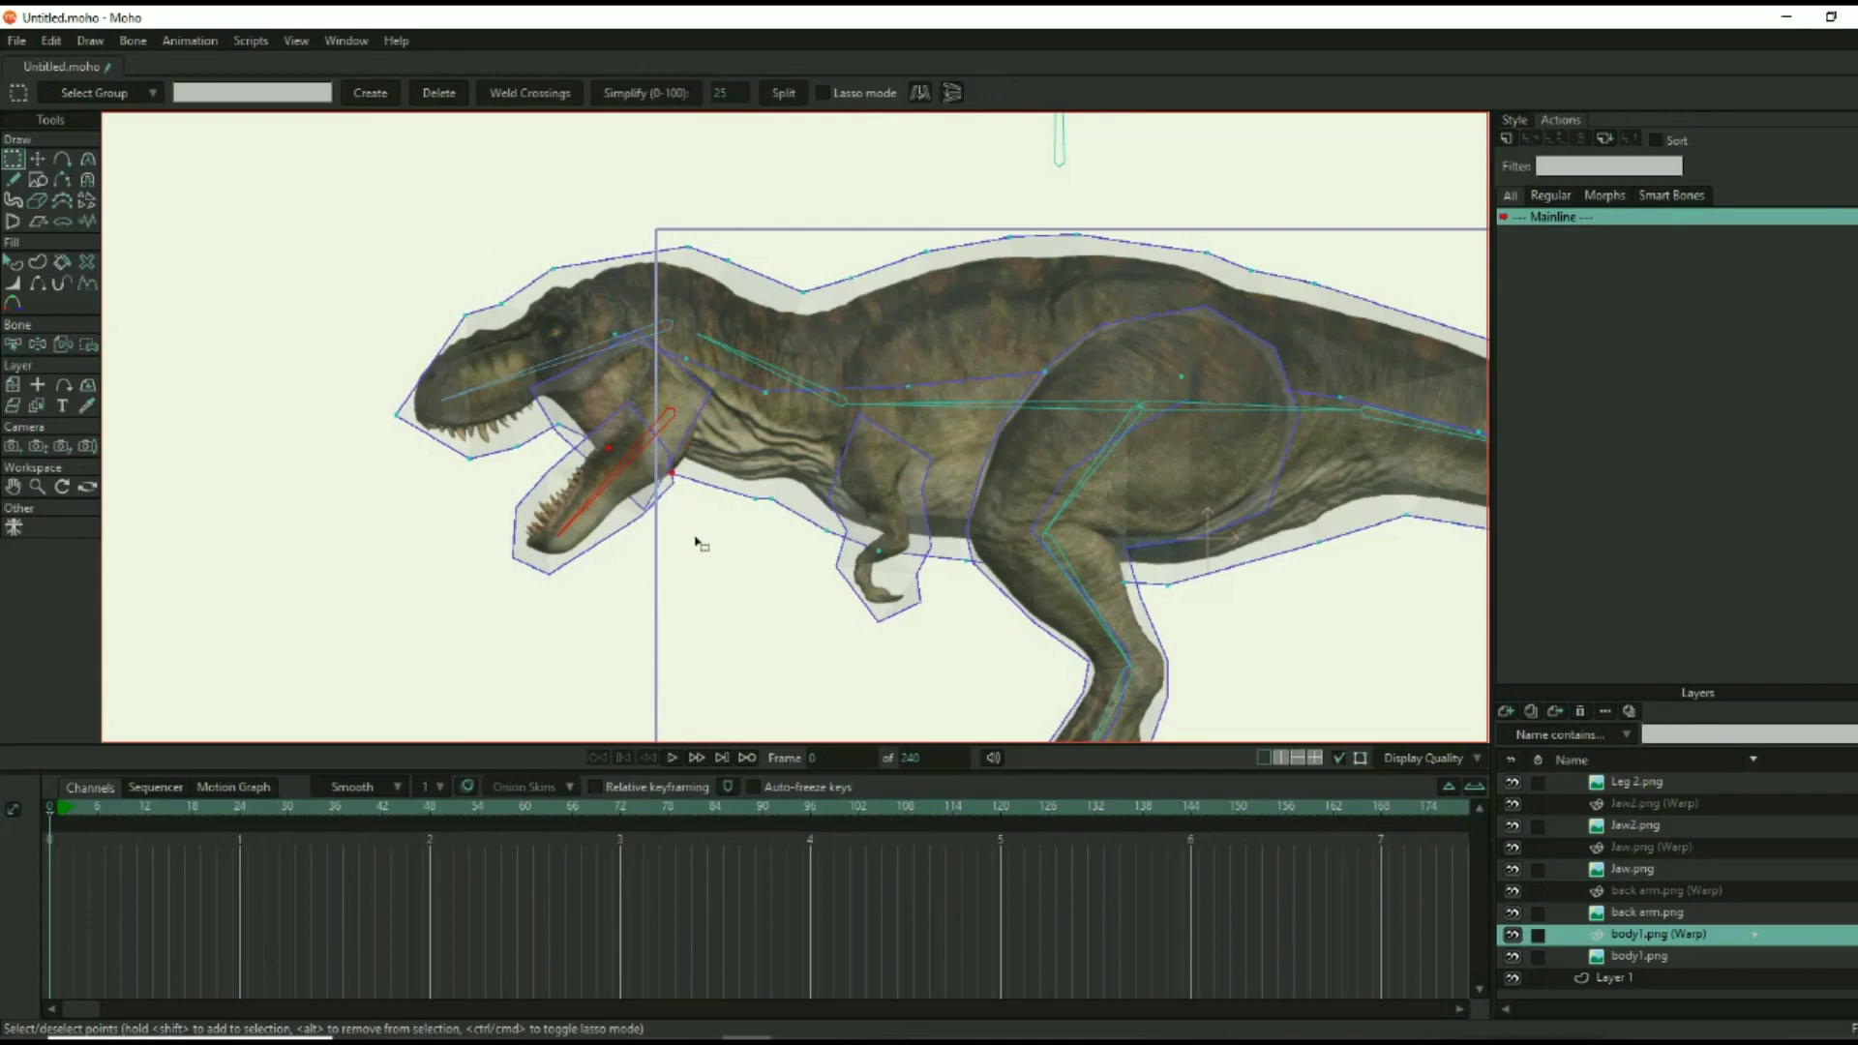
{"action": "left_click_drag", "start_coordinate": [491, 488], "coordinate": [664, 609]}
{"action": "left_click", "coordinate": [368, 94]}
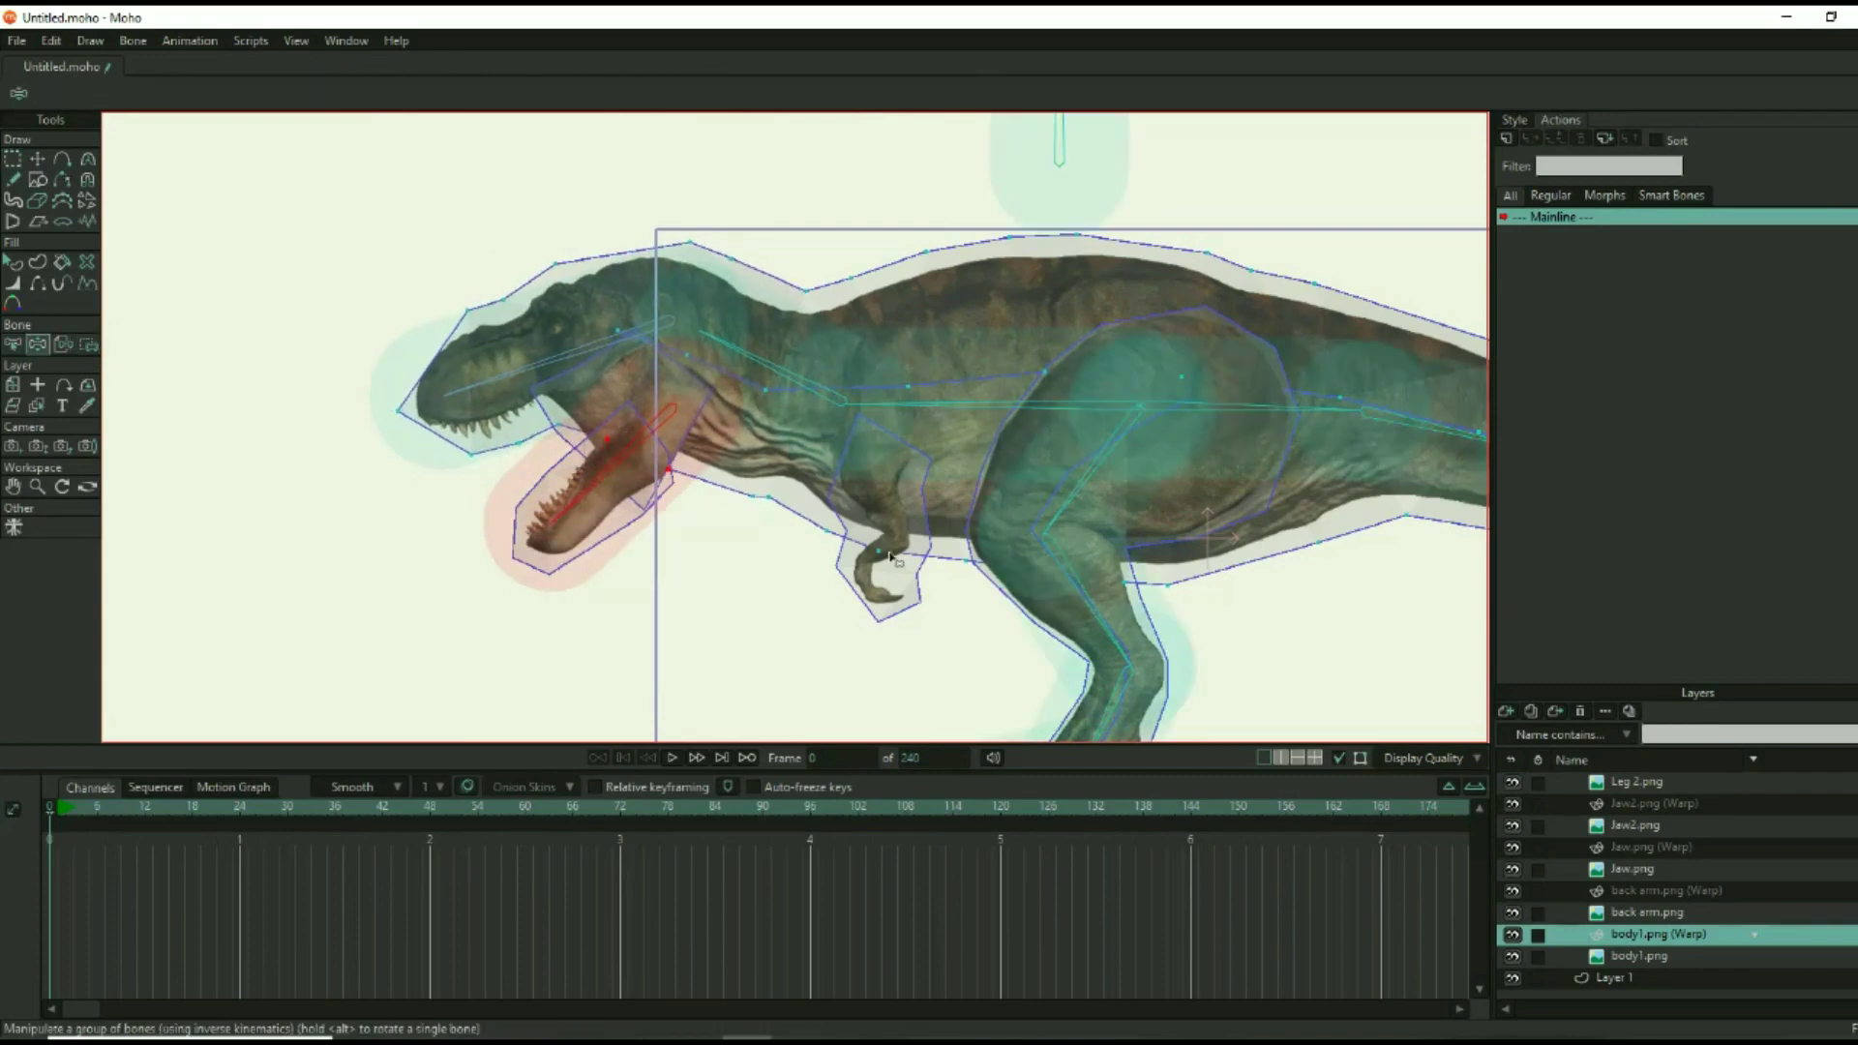
{"action": "key", "text": "b"}
{"action": "left_click", "coordinate": [1633, 803]}
{"action": "key", "text": "z"}
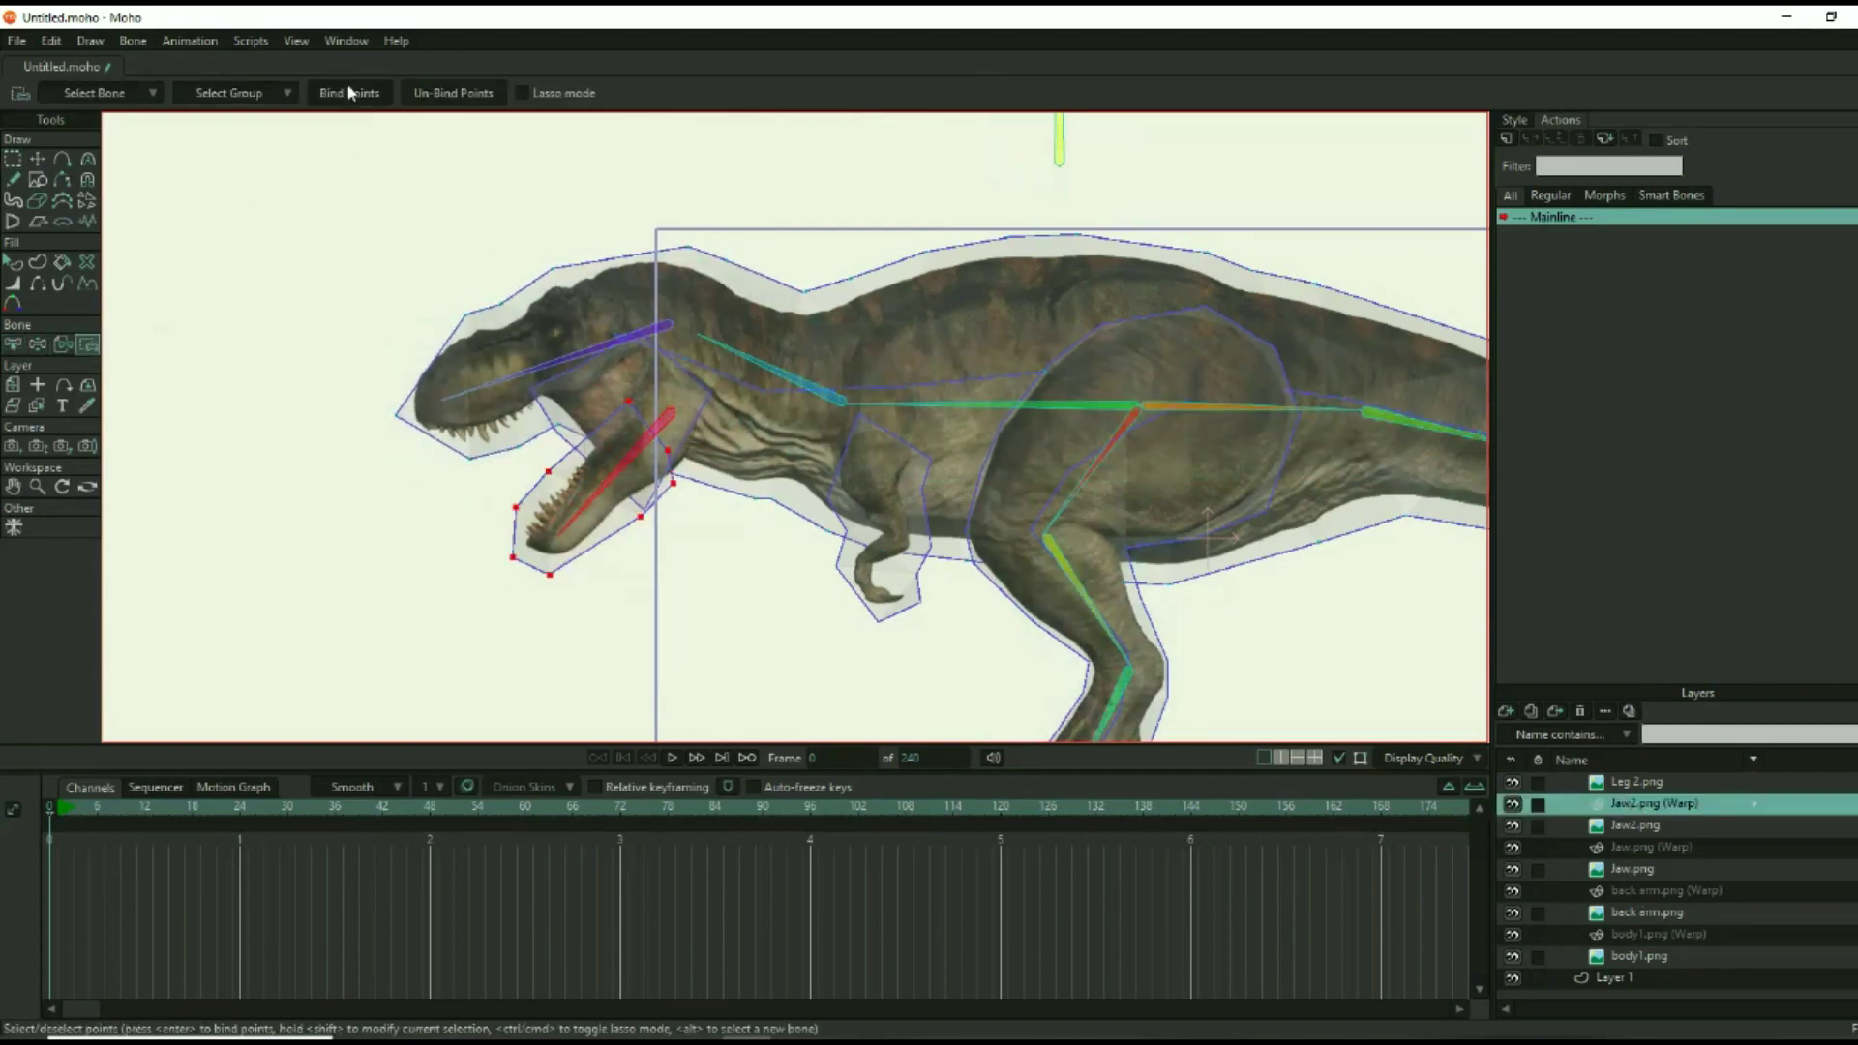
Step: Bind the rear and lower points of Jaw.png (Warp) to the lower-jaw bone, and test the jaw's movement
{"action": "left_click", "coordinate": [1651, 846]}
{"action": "key", "text": "g"}
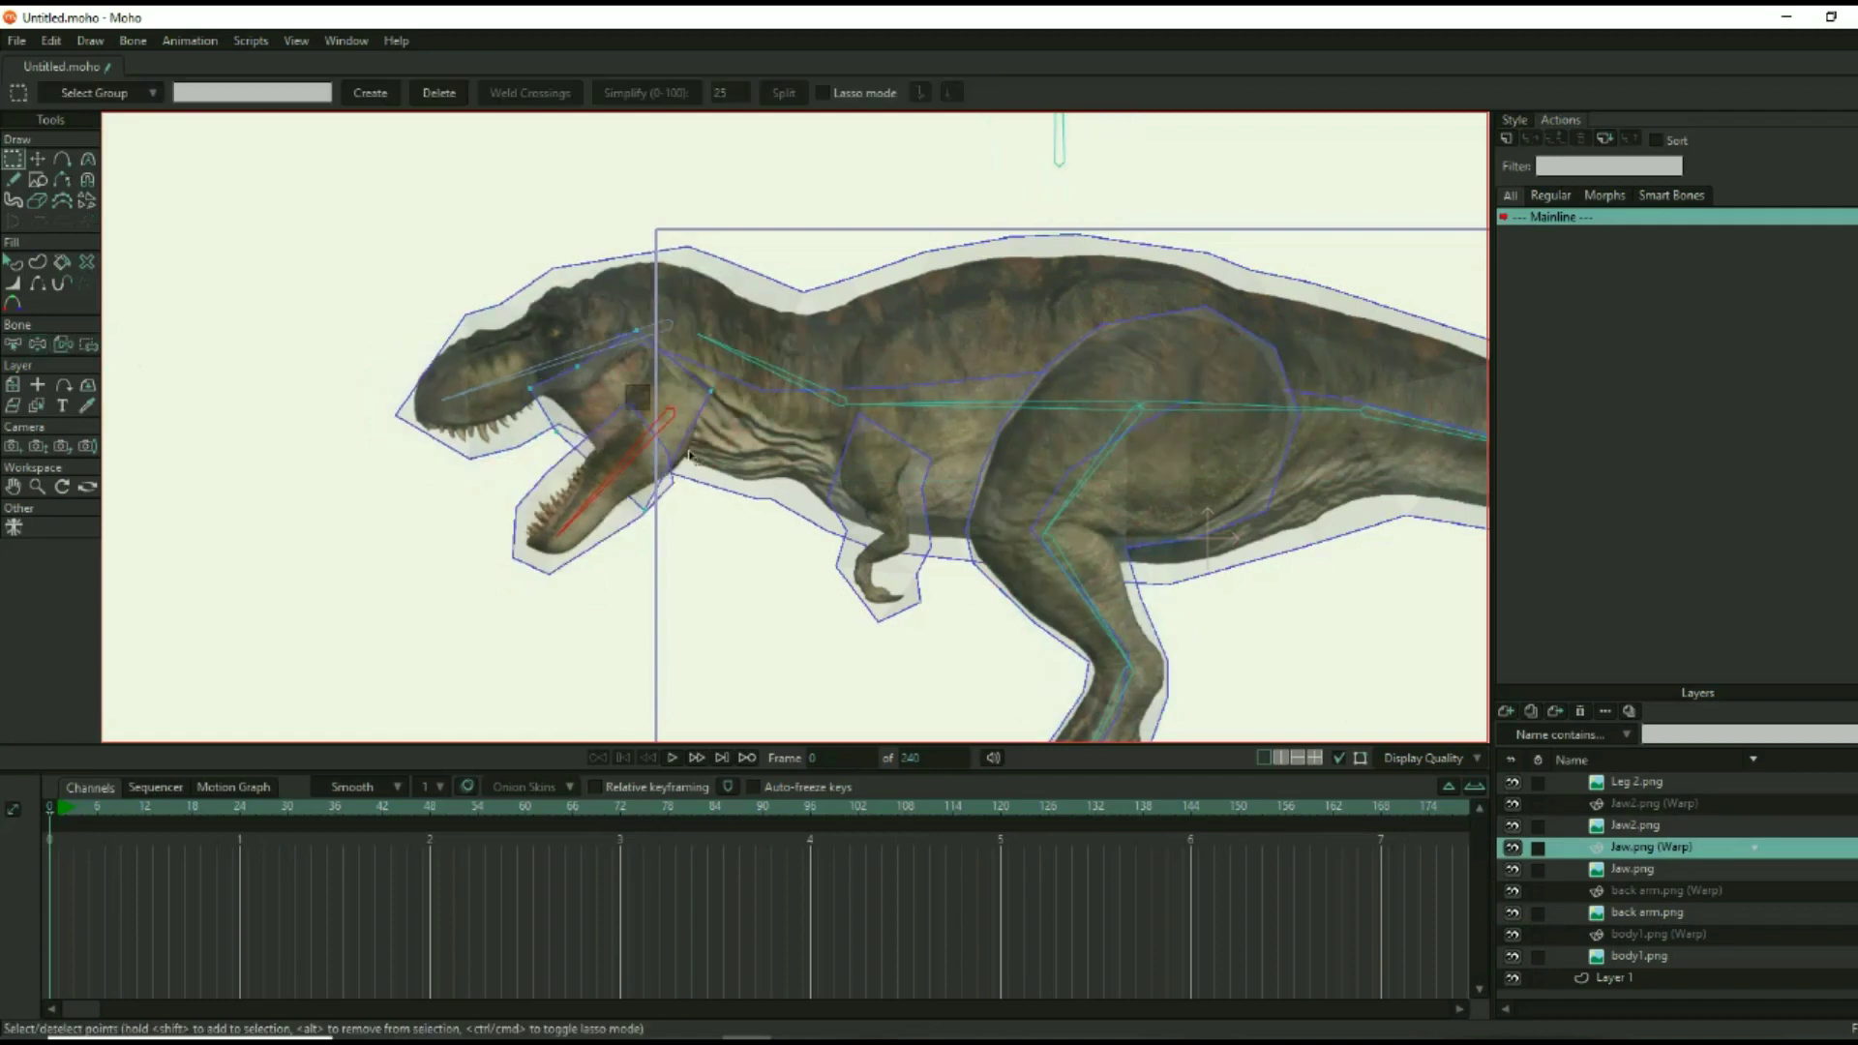
{"action": "left_click_drag", "start_coordinate": [627, 386], "coordinate": [721, 552]}
{"action": "left_click", "coordinate": [87, 344]}
{"action": "left_click", "coordinate": [345, 96]}
{"action": "key", "text": "z"}
{"action": "left_click_drag", "start_coordinate": [581, 490], "coordinate": [597, 525]}
Step: Bind the front upper points of Jaw.png (Warp) to the head bone and test the result
{"action": "key", "text": "b"}
{"action": "left_click", "coordinate": [505, 378]}
{"action": "key", "text": "g"}
{"action": "left_click_drag", "start_coordinate": [460, 288], "coordinate": [543, 440]}
{"action": "key", "text": "b"}
{"action": "key", "text": "z"}
Step: Bind the body1.png (Warp) point under the upper jaw to the head bone, and test the head and jaw
{"action": "key", "text": "g"}
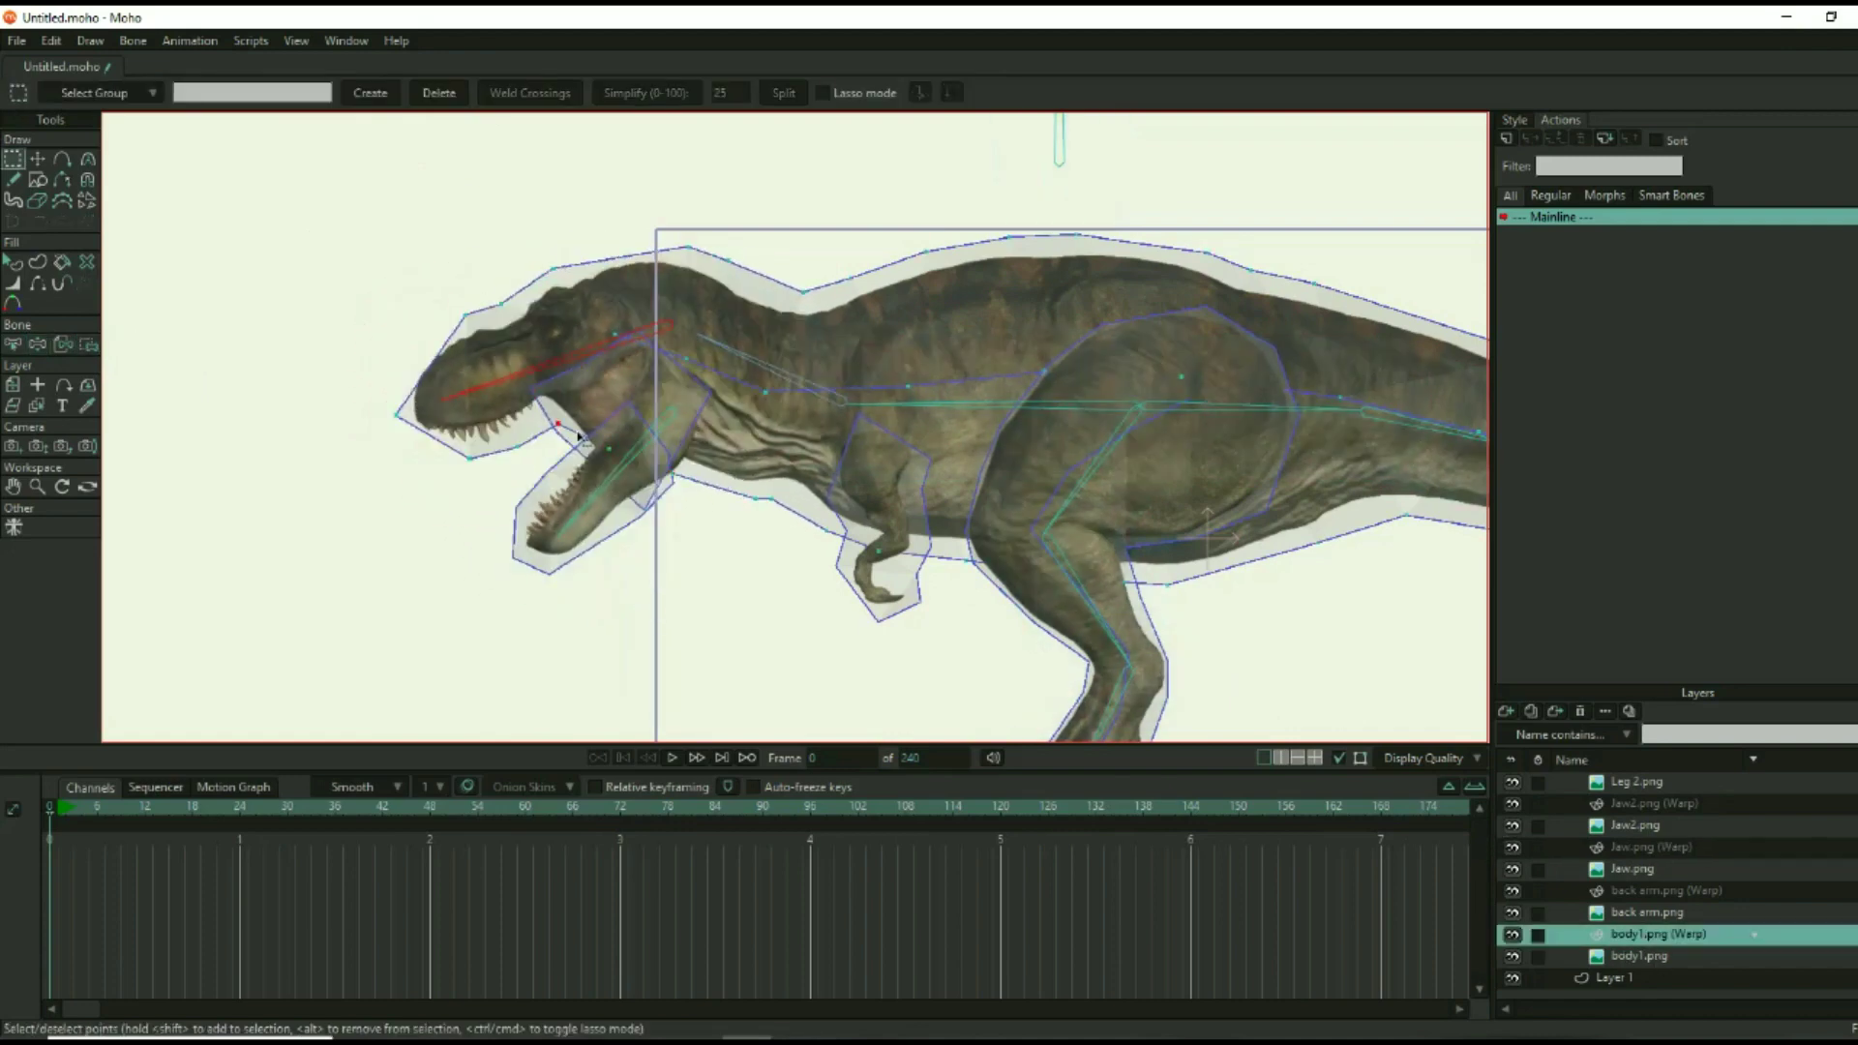
{"action": "left_click", "coordinate": [88, 344]}
{"action": "left_click", "coordinate": [361, 102]}
{"action": "key", "text": "z"}
{"action": "mouse_move", "coordinate": [552, 351]}
{"action": "left_mouse_down"}
{"action": "mouse_move", "coordinate": [555, 305]}
{"action": "mouse_move", "coordinate": [552, 331]}
{"action": "left_mouse_up"}
{"action": "left_click_drag", "start_coordinate": [595, 486], "coordinate": [564, 447]}
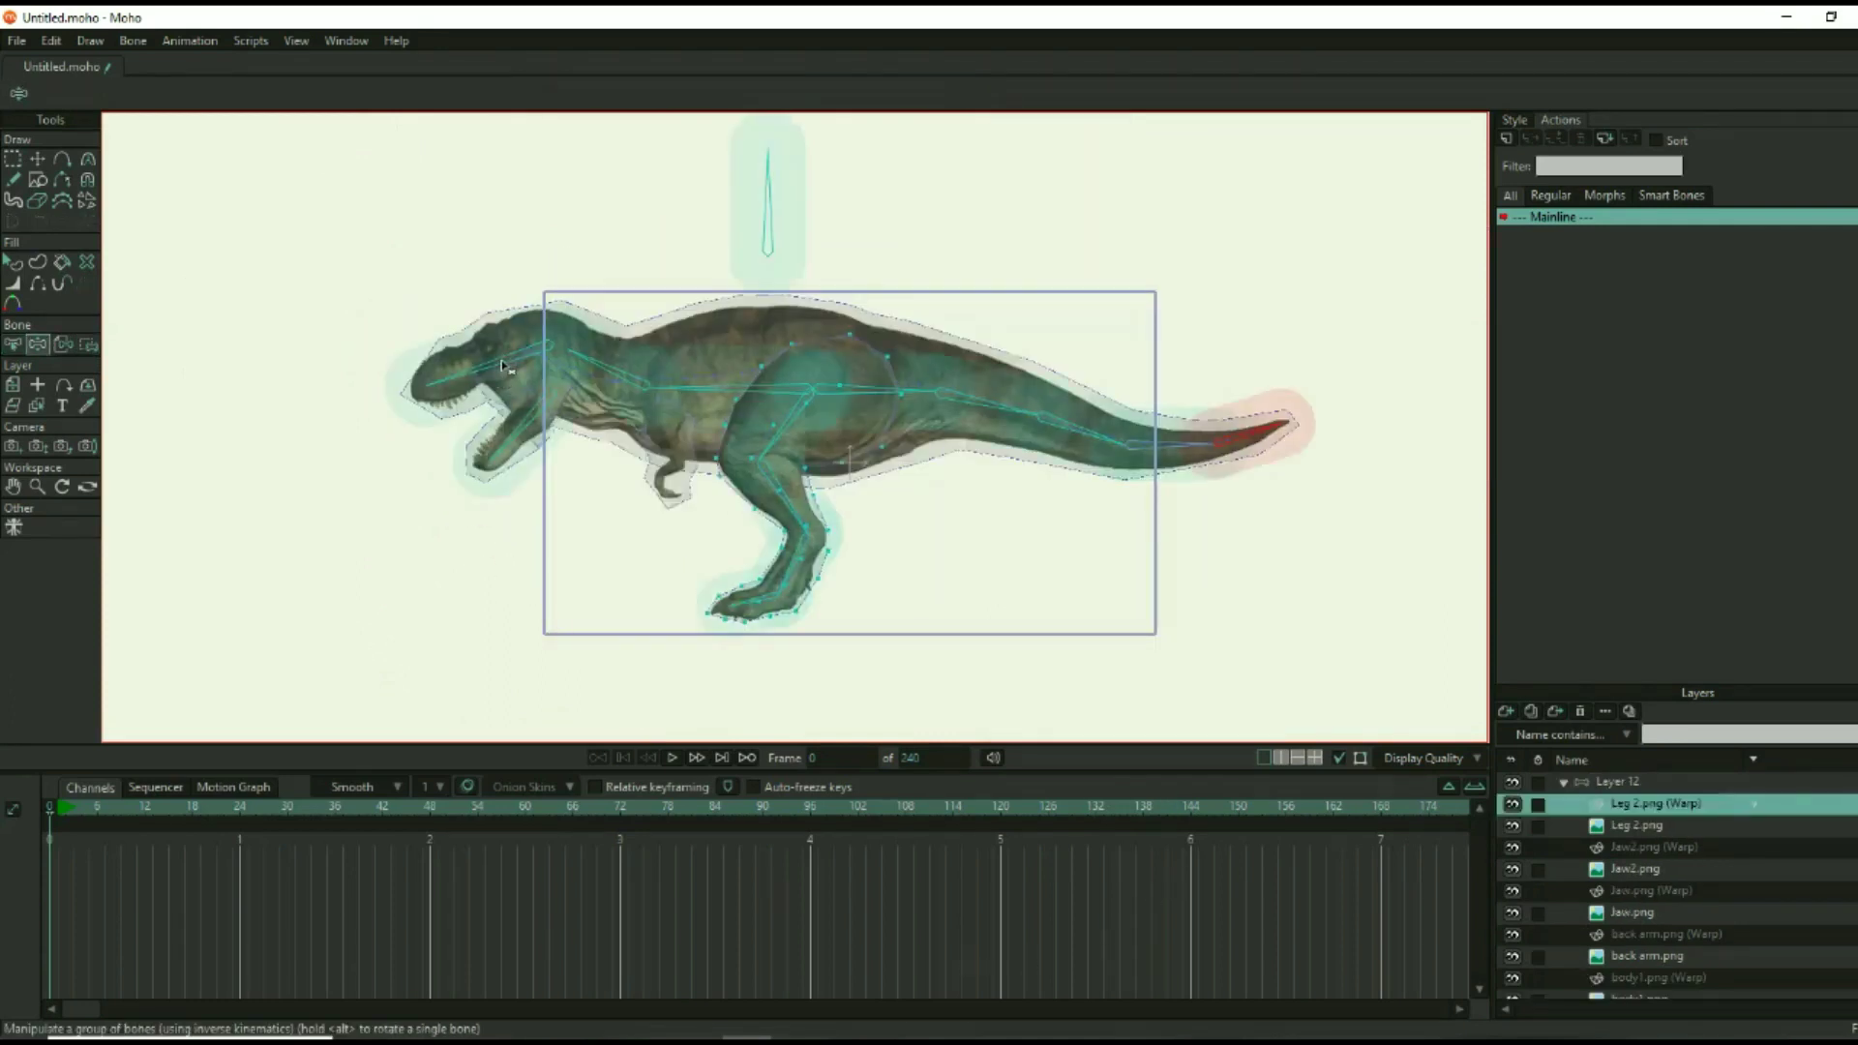
Step: Test the bound rig by manipulating the head, jaw, neck, body and leg bones
{"action": "mouse_move", "coordinate": [497, 363]}
{"action": "left_mouse_down"}
{"action": "mouse_move", "coordinate": [509, 327]}
{"action": "mouse_move", "coordinate": [487, 371]}
{"action": "left_mouse_up"}
{"action": "left_click_drag", "start_coordinate": [484, 466], "coordinate": [532, 440]}
{"action": "scroll", "coordinate": [531, 440], "scroll_direction": "up", "scroll_amount": 3}
{"action": "mouse_move", "coordinate": [647, 337]}
{"action": "left_mouse_down"}
{"action": "mouse_move", "coordinate": [631, 351]}
{"action": "mouse_move", "coordinate": [655, 326]}
{"action": "left_mouse_up"}
{"action": "mouse_move", "coordinate": [803, 363]}
{"action": "left_mouse_down"}
{"action": "mouse_move", "coordinate": [809, 338]}
{"action": "mouse_move", "coordinate": [795, 356]}
{"action": "left_mouse_up"}
{"action": "left_click_drag", "start_coordinate": [970, 377], "coordinate": [817, 450]}
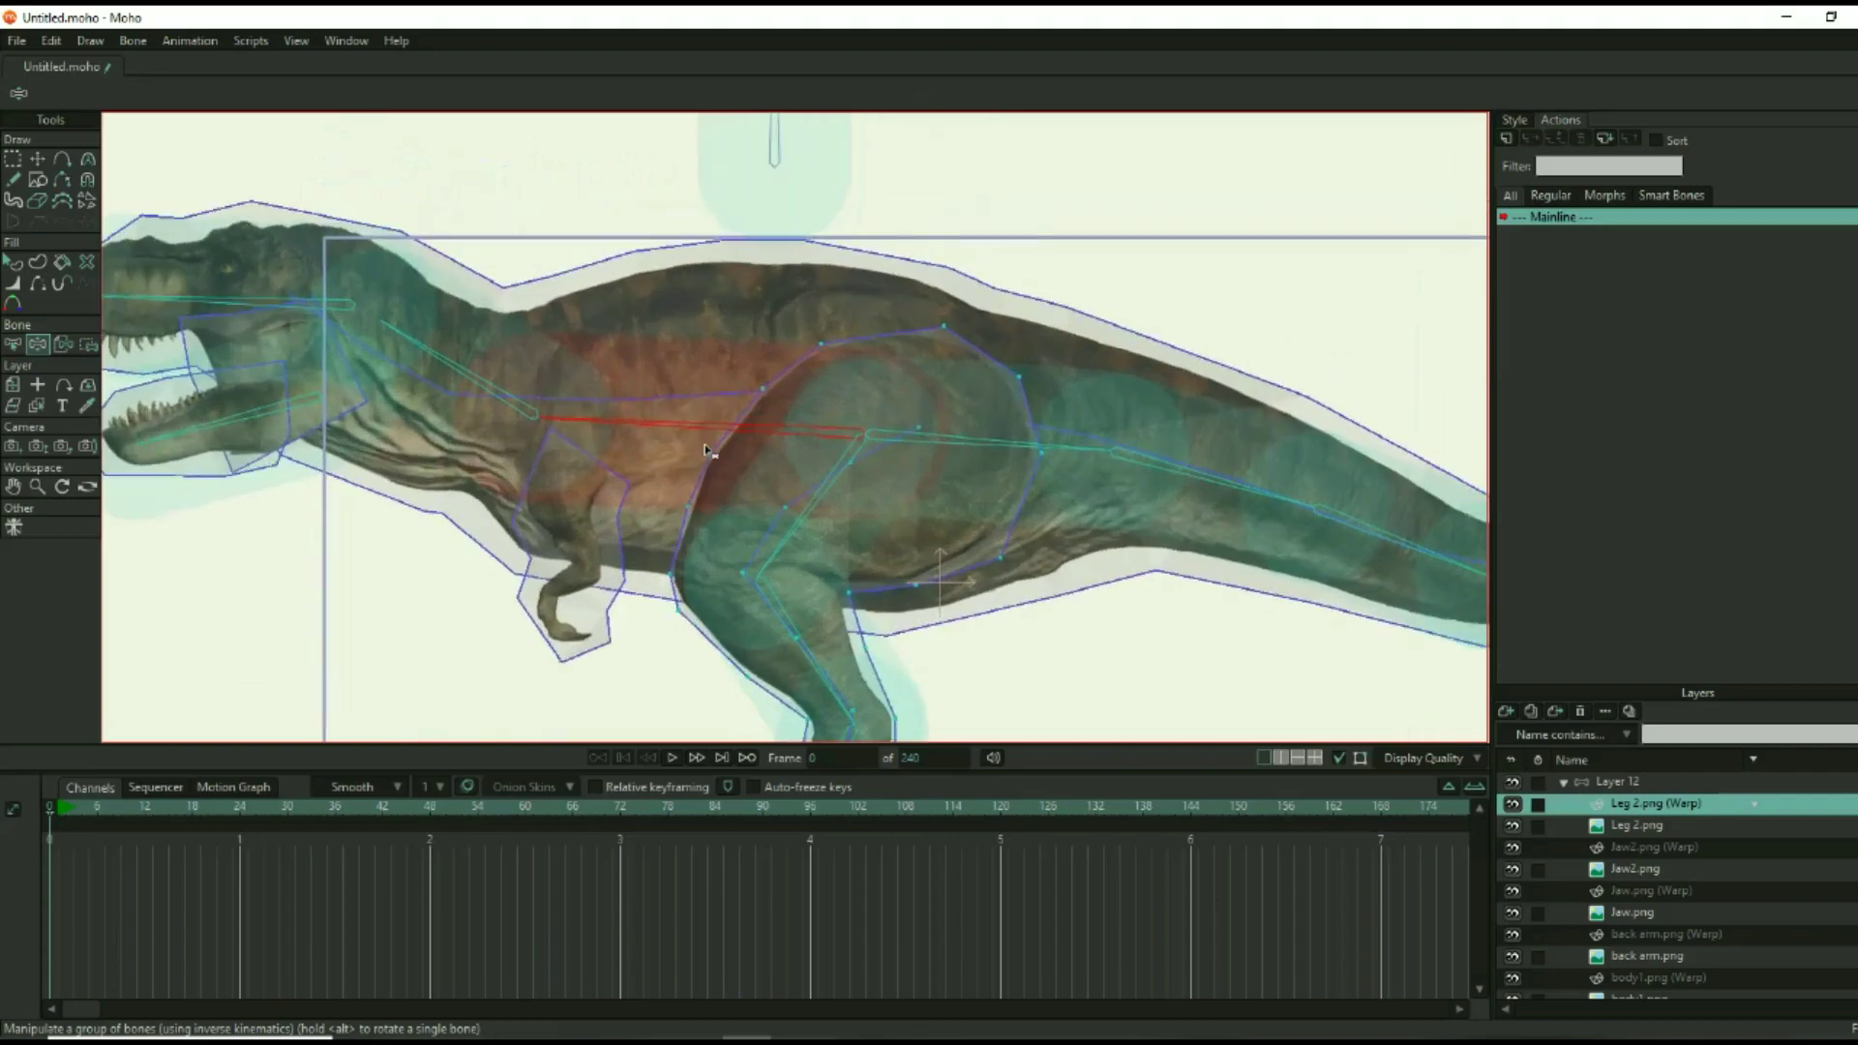
{"action": "scroll", "coordinate": [716, 440], "scroll_direction": "up", "scroll_amount": 1}
{"action": "scroll", "coordinate": [720, 441], "scroll_direction": "down", "scroll_amount": 3}
{"action": "left_click_drag", "start_coordinate": [823, 448], "coordinate": [1234, 472]}
{"action": "left_click_drag", "start_coordinate": [649, 514], "coordinate": [874, 489]}
{"action": "left_click_drag", "start_coordinate": [908, 572], "coordinate": [872, 538]}
{"action": "left_click", "coordinate": [892, 621]}
{"action": "left_click_drag", "start_coordinate": [892, 621], "coordinate": [871, 590]}
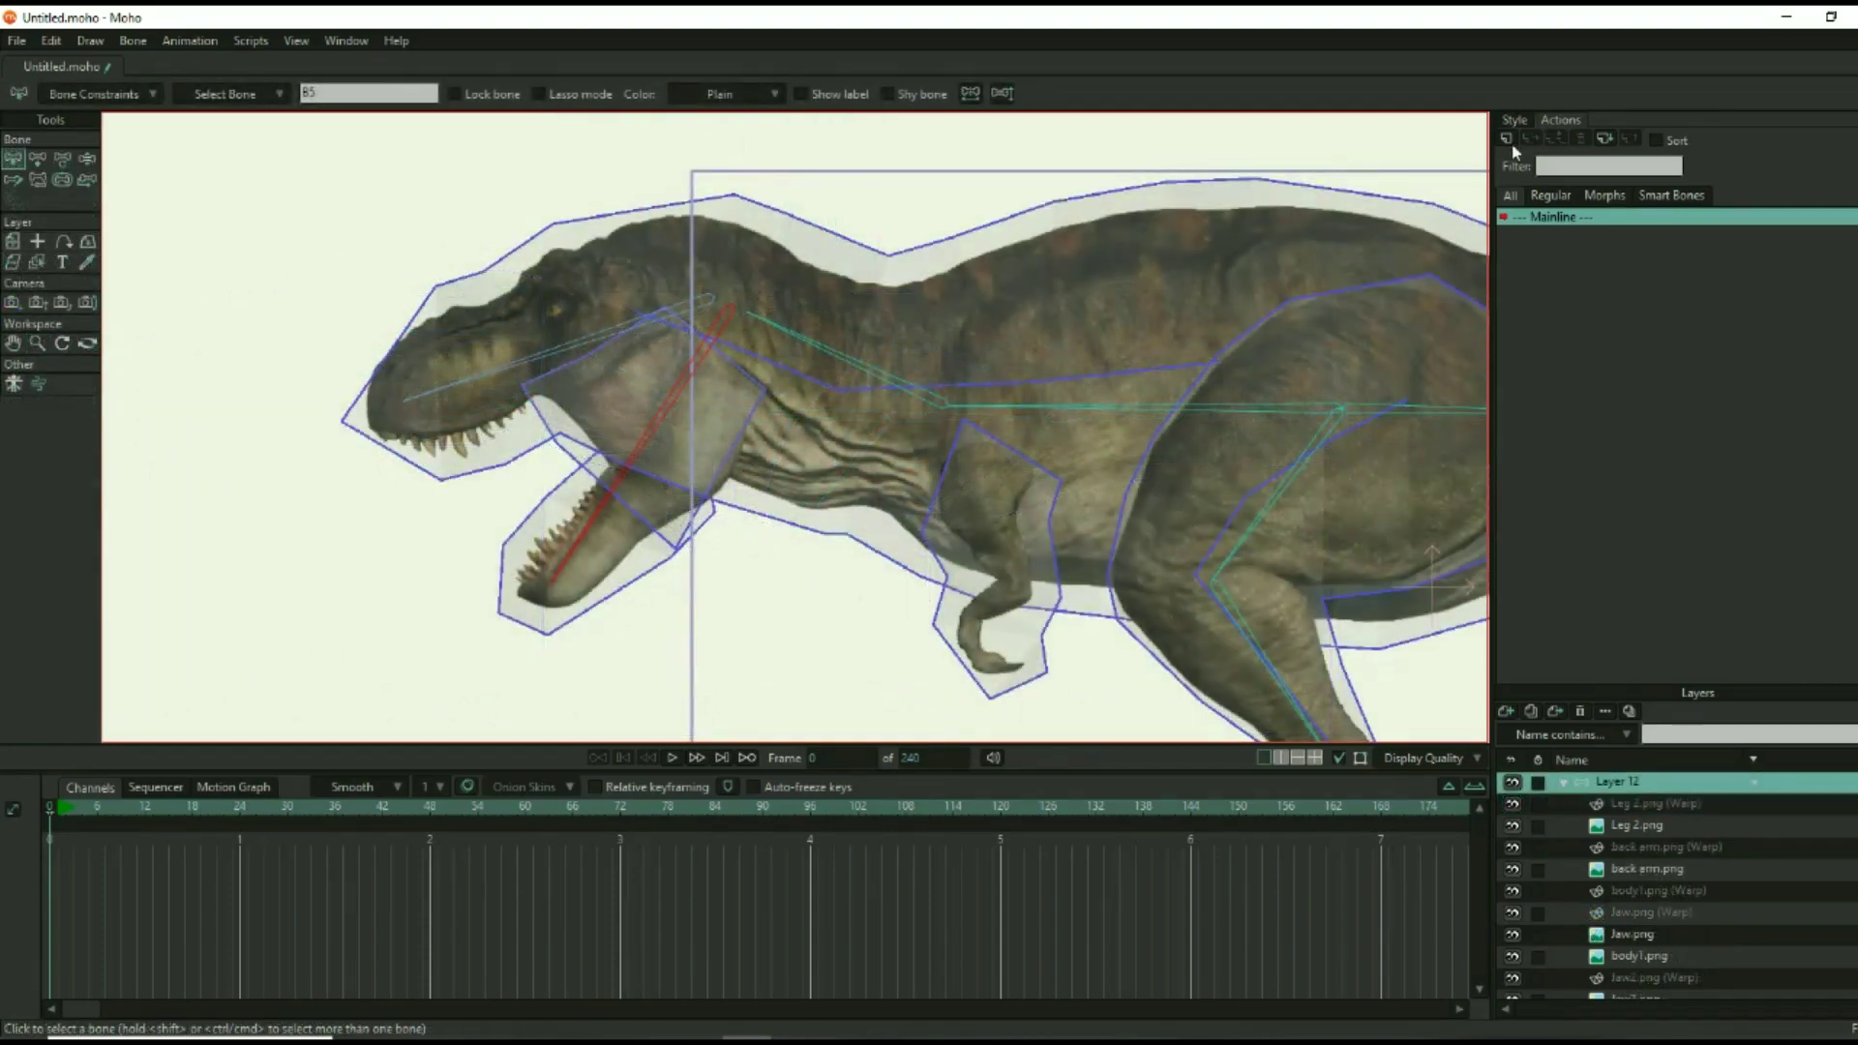
Step: Create a smart bone action named B5 for the lower-jaw bone
{"action": "left_click", "coordinate": [1511, 139]}
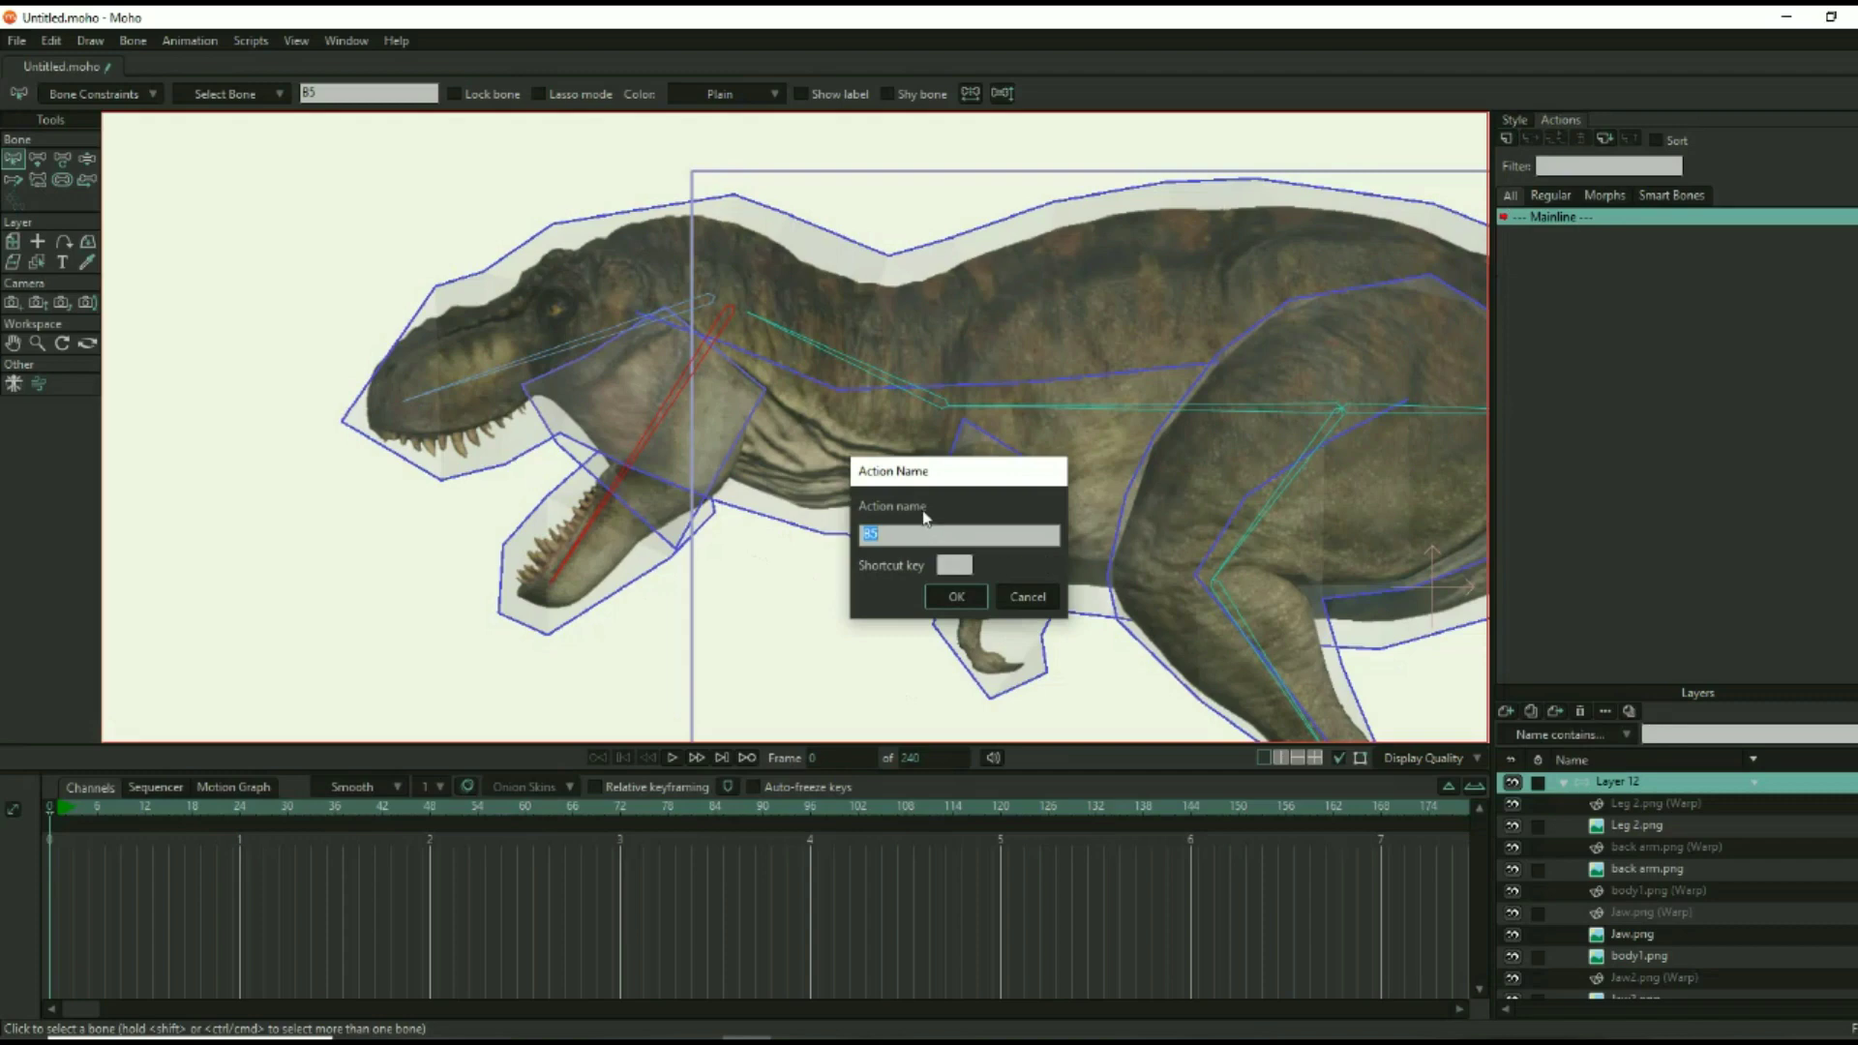
{"action": "left_click", "coordinate": [956, 596]}
Step: Refine the Jaw.png (Warp) mesh with extra points, and reshape it around the closed jaw in action B5
{"action": "left_click", "coordinate": [1651, 911]}
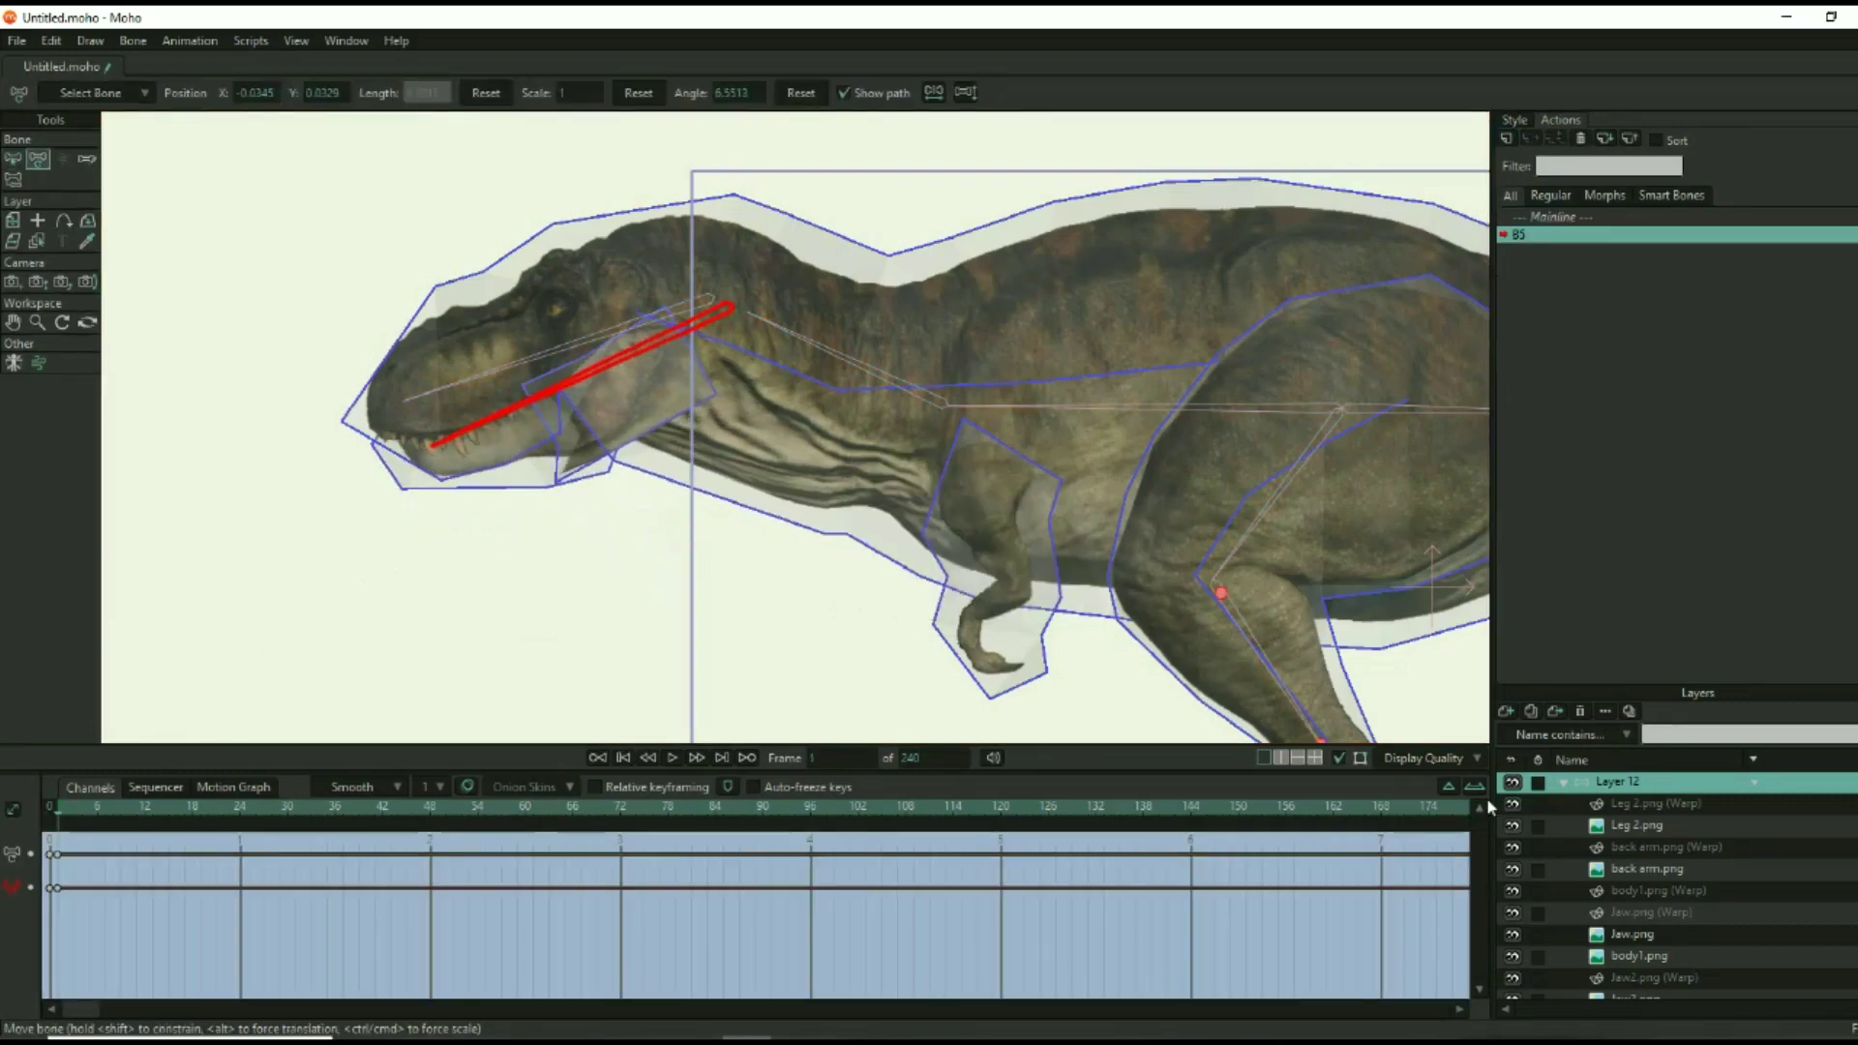
{"action": "scroll", "coordinate": [788, 520], "scroll_direction": "up", "scroll_amount": 5}
{"action": "left_click_drag", "start_coordinate": [788, 520], "coordinate": [759, 554]}
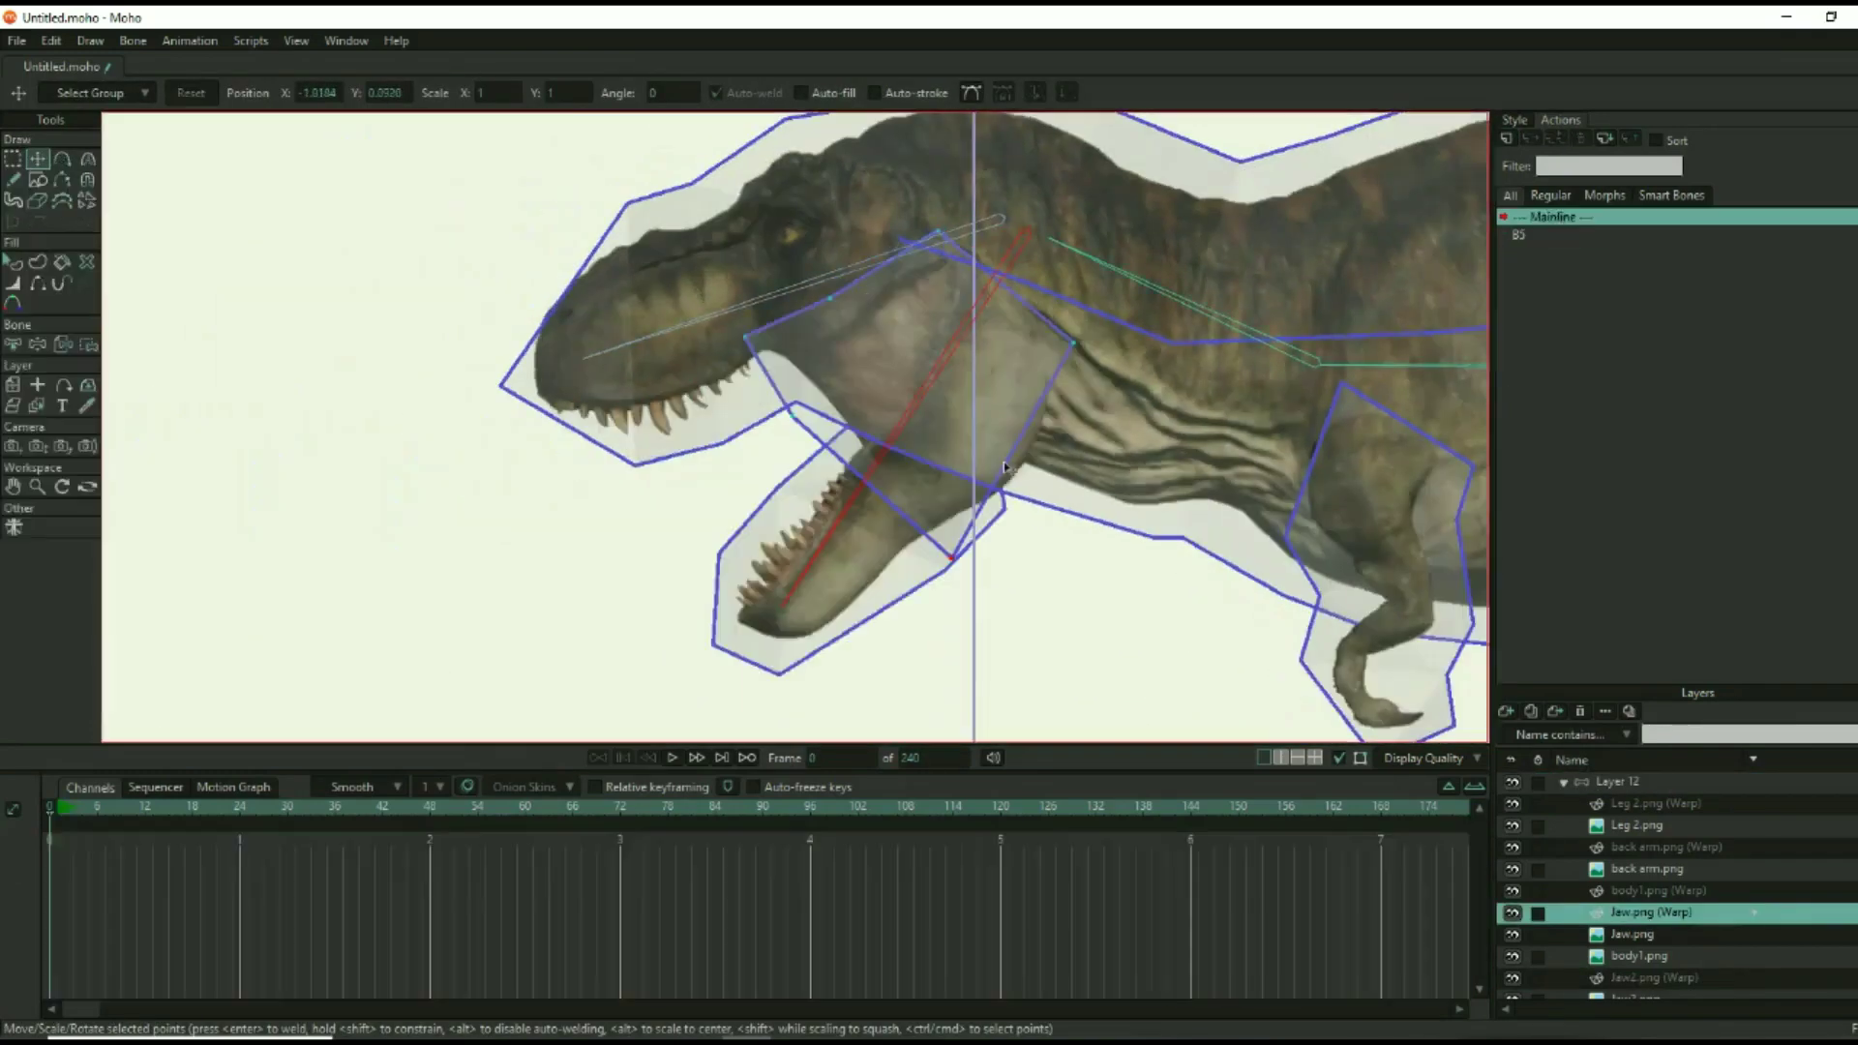
{"action": "scroll", "coordinate": [1005, 468], "scroll_direction": "up", "scroll_amount": 3}
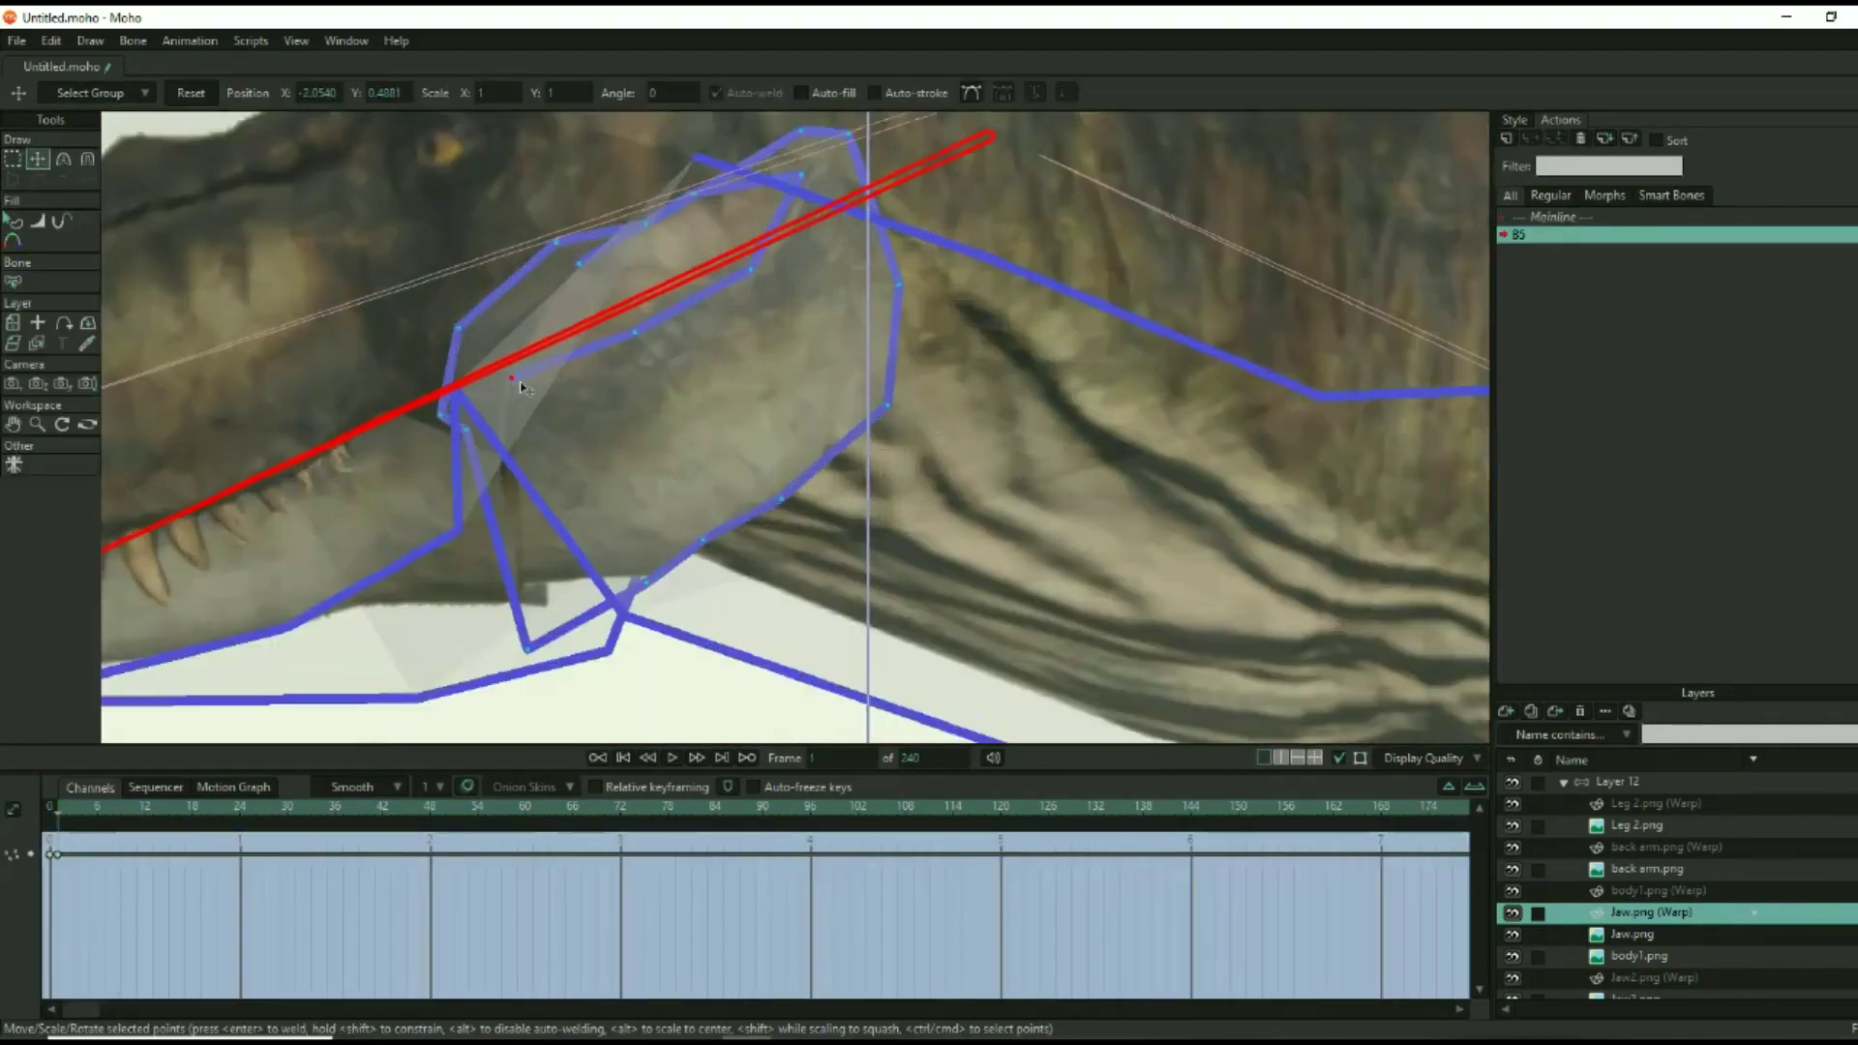
{"action": "left_click_drag", "start_coordinate": [678, 320], "coordinate": [711, 254]}
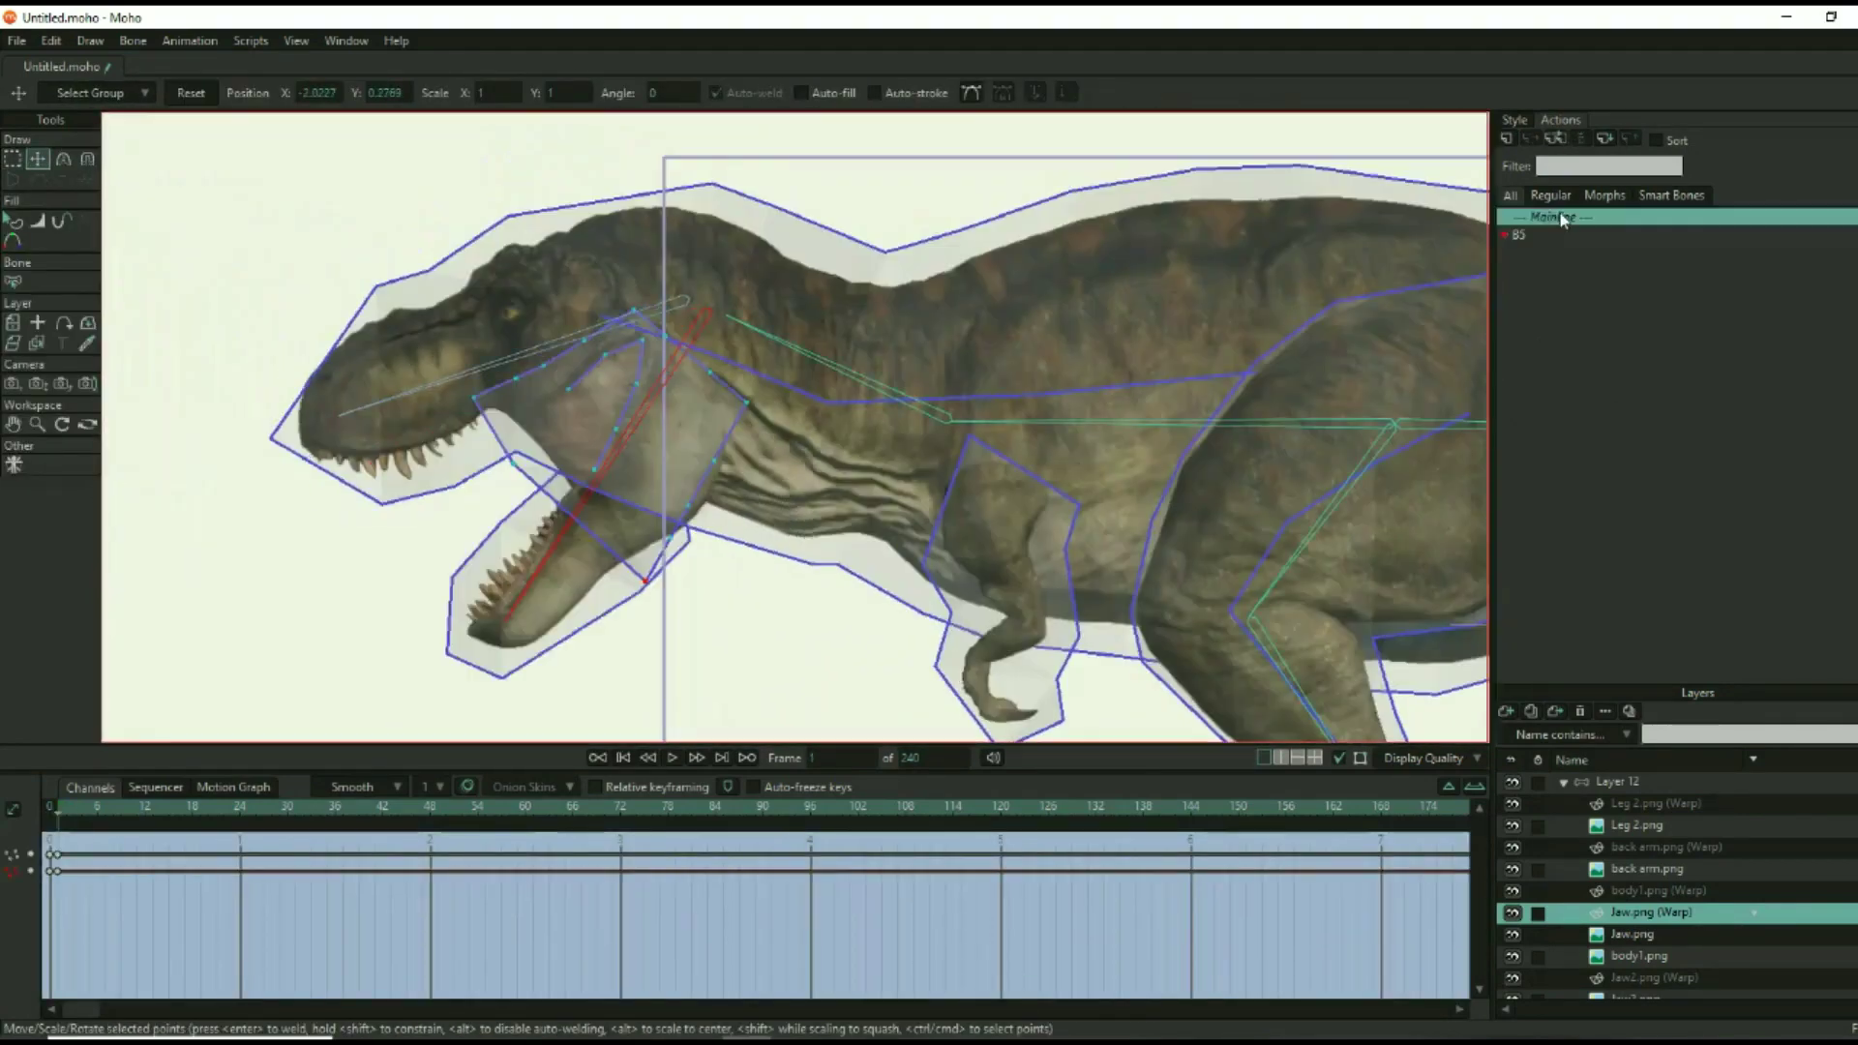
Step: Enable angle constraints on all bones of the skeleton, and test how far the head and neck rotate
{"action": "left_click_drag", "start_coordinate": [260, 234], "coordinate": [1393, 718]}
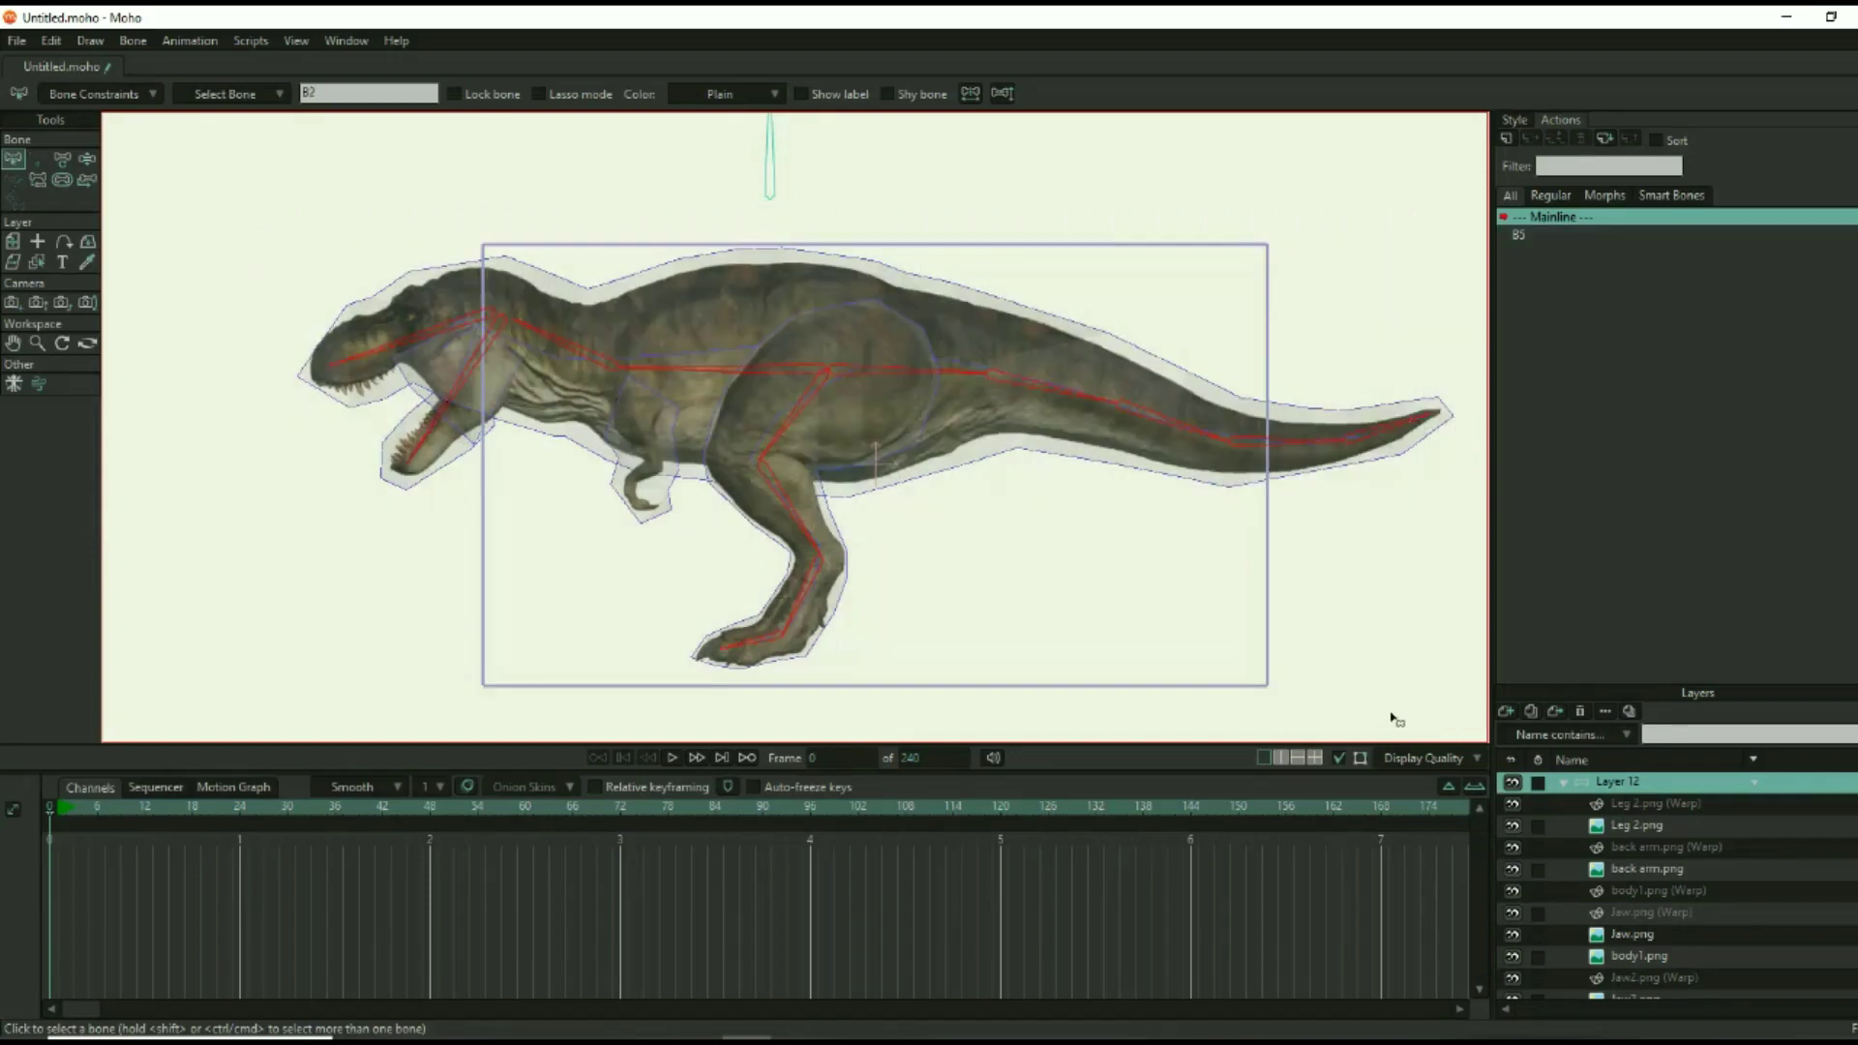
{"action": "left_click", "coordinate": [152, 95]}
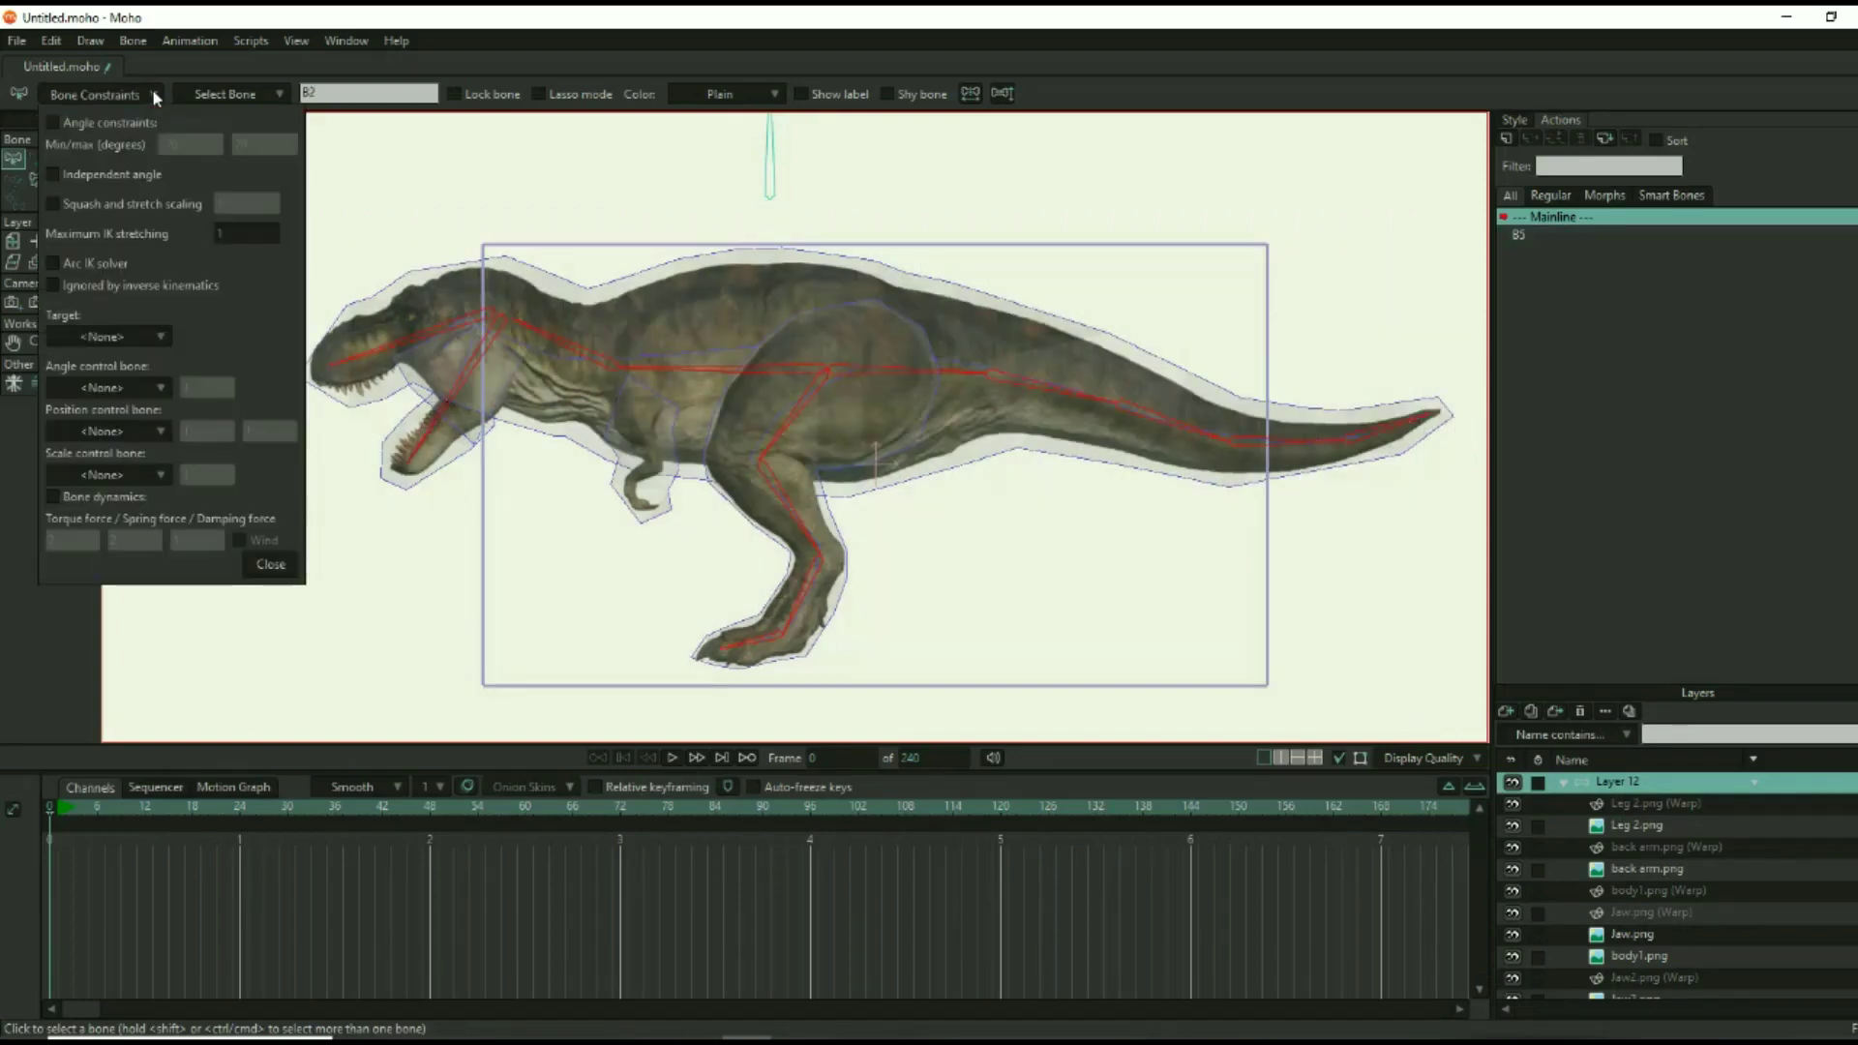
{"action": "left_click", "coordinate": [53, 123]}
{"action": "left_click", "coordinate": [270, 565]}
{"action": "left_click_drag", "start_coordinate": [414, 353], "coordinate": [487, 418]}
{"action": "key", "text": "z"}
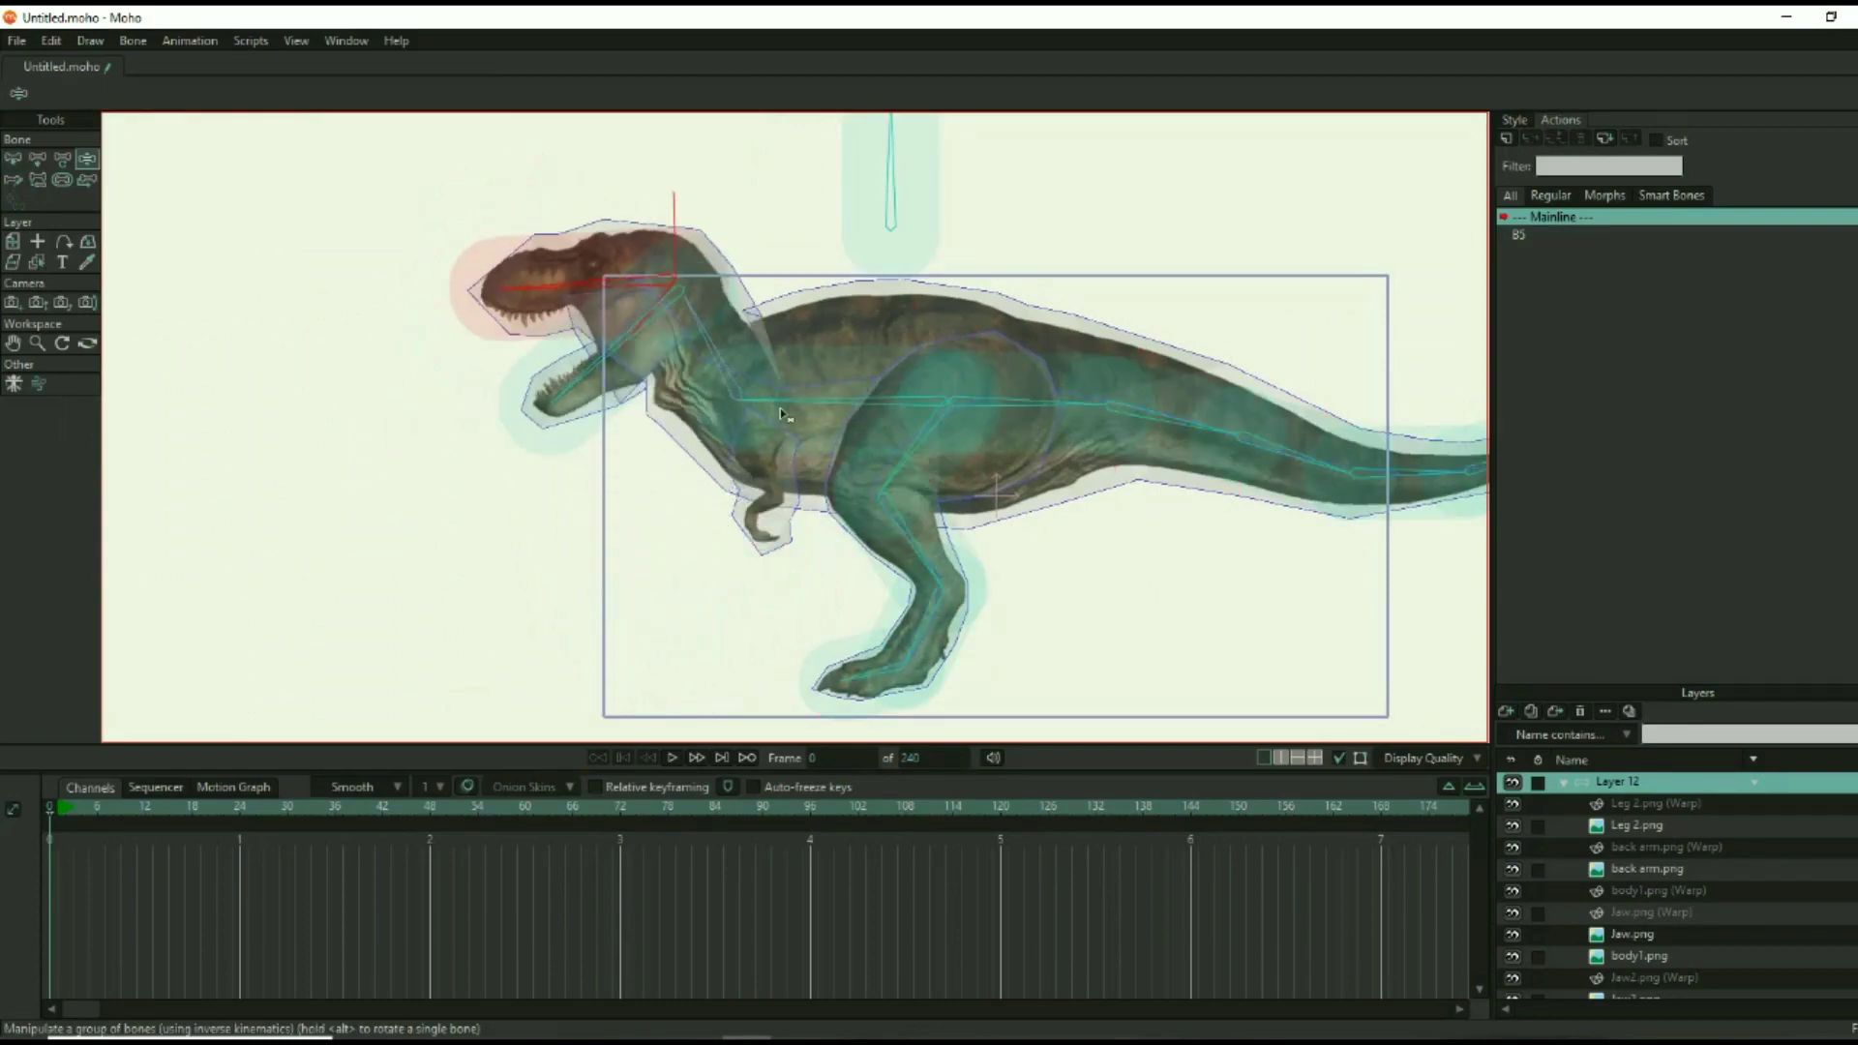
Step: Check the angle constraint settings of the tail bones, and test the constrained rig by manipulating its bones
{"action": "left_click_drag", "start_coordinate": [757, 284], "coordinate": [1319, 552]}
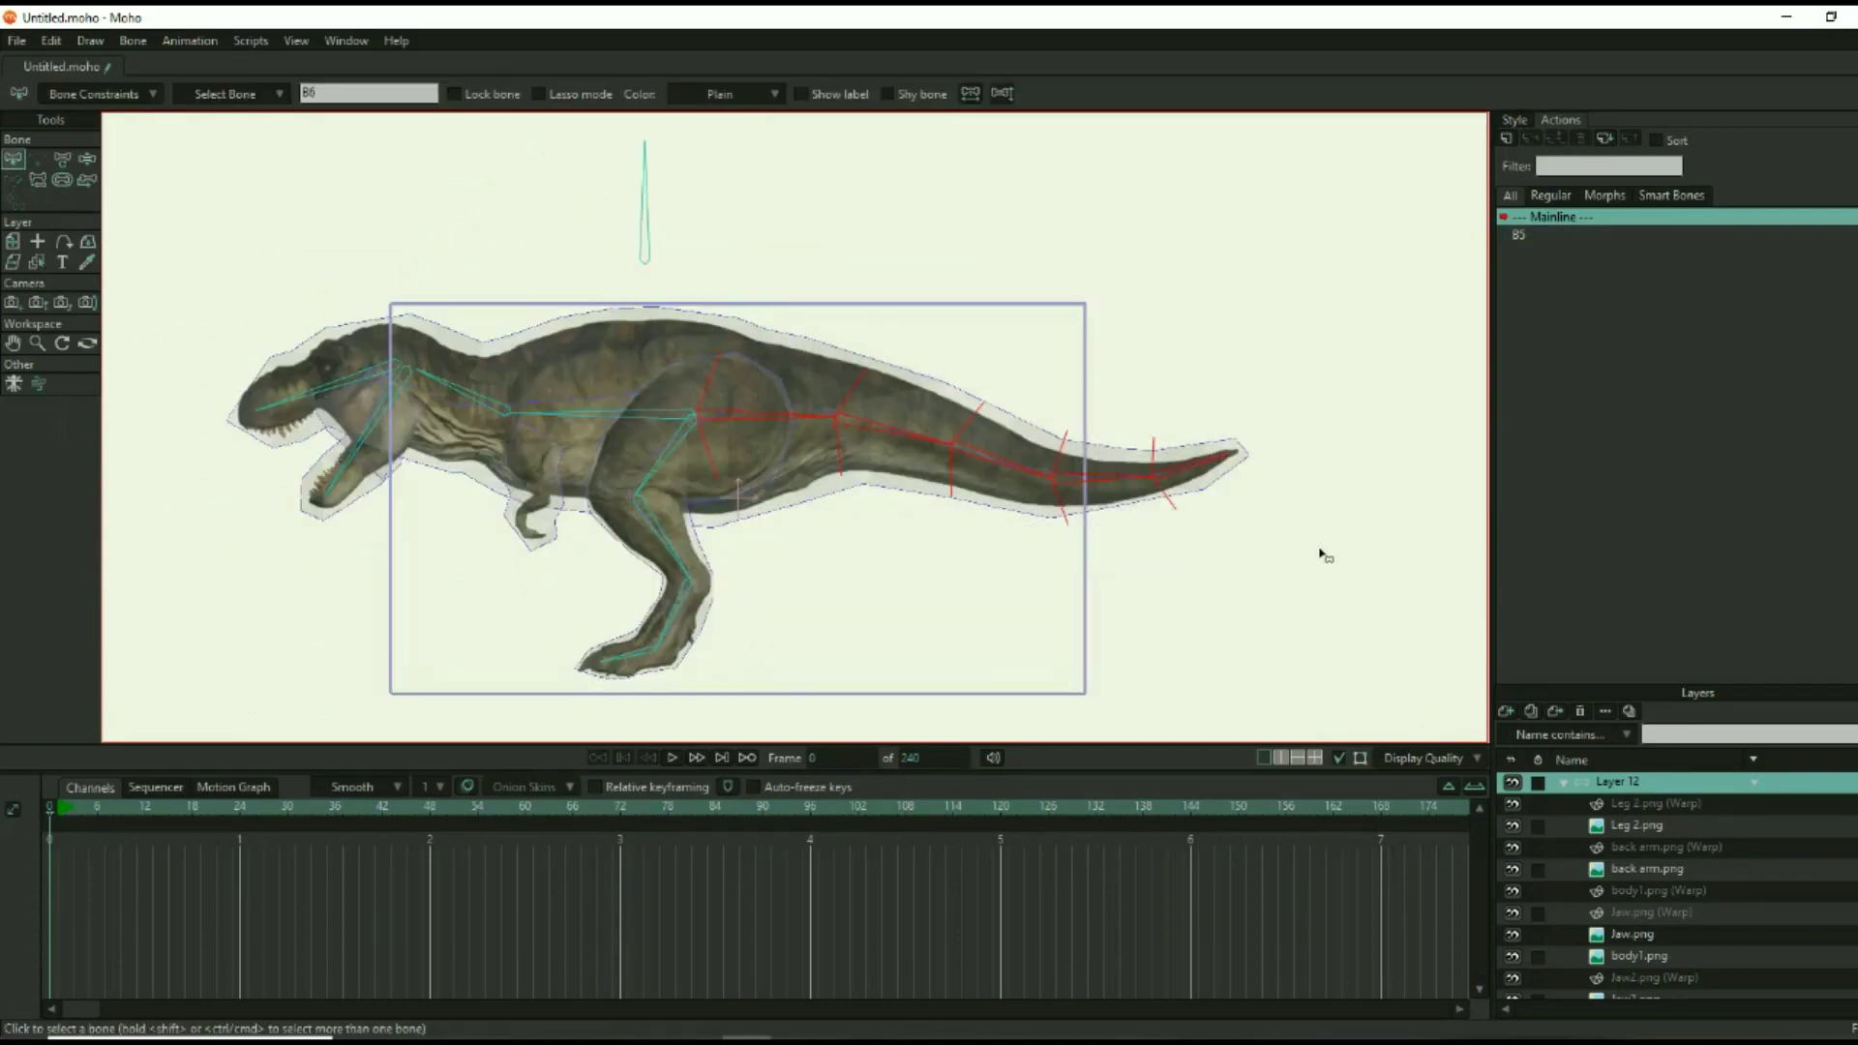
{"action": "left_click", "coordinate": [152, 92]}
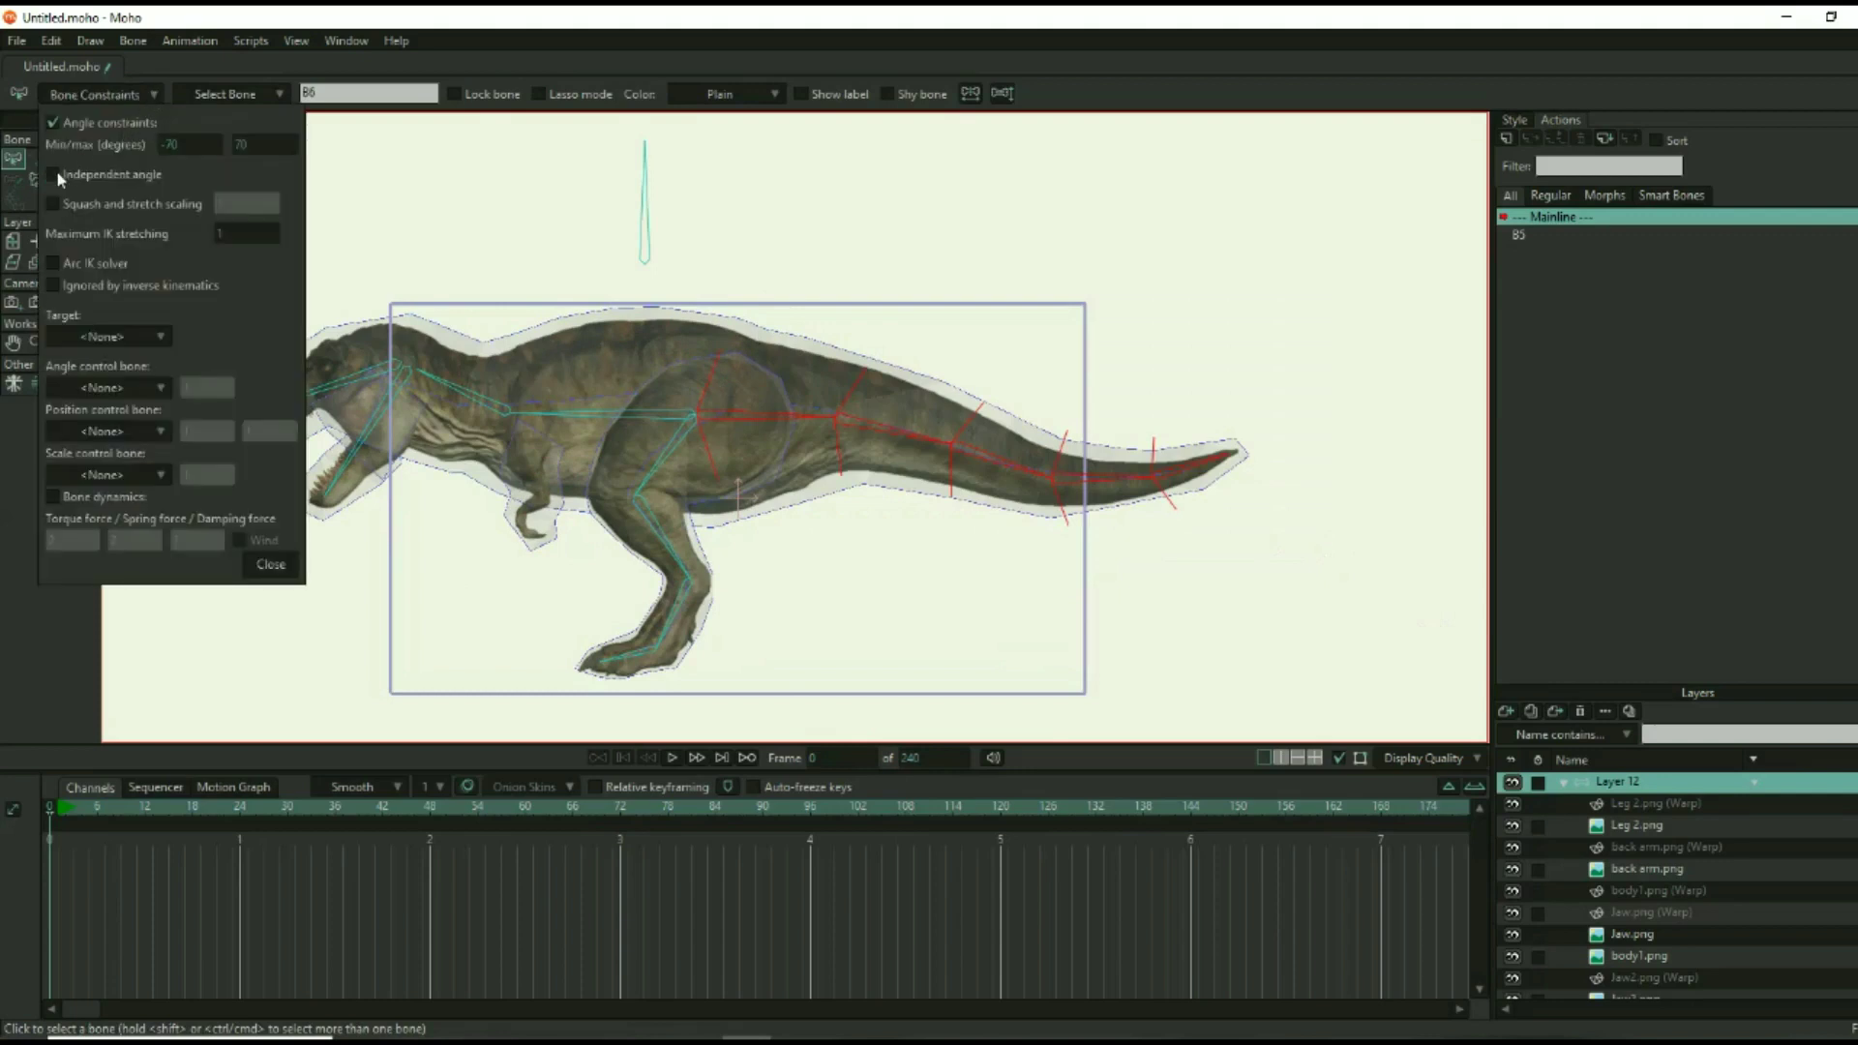
{"action": "left_click", "coordinate": [272, 567]}
{"action": "key", "text": "z"}
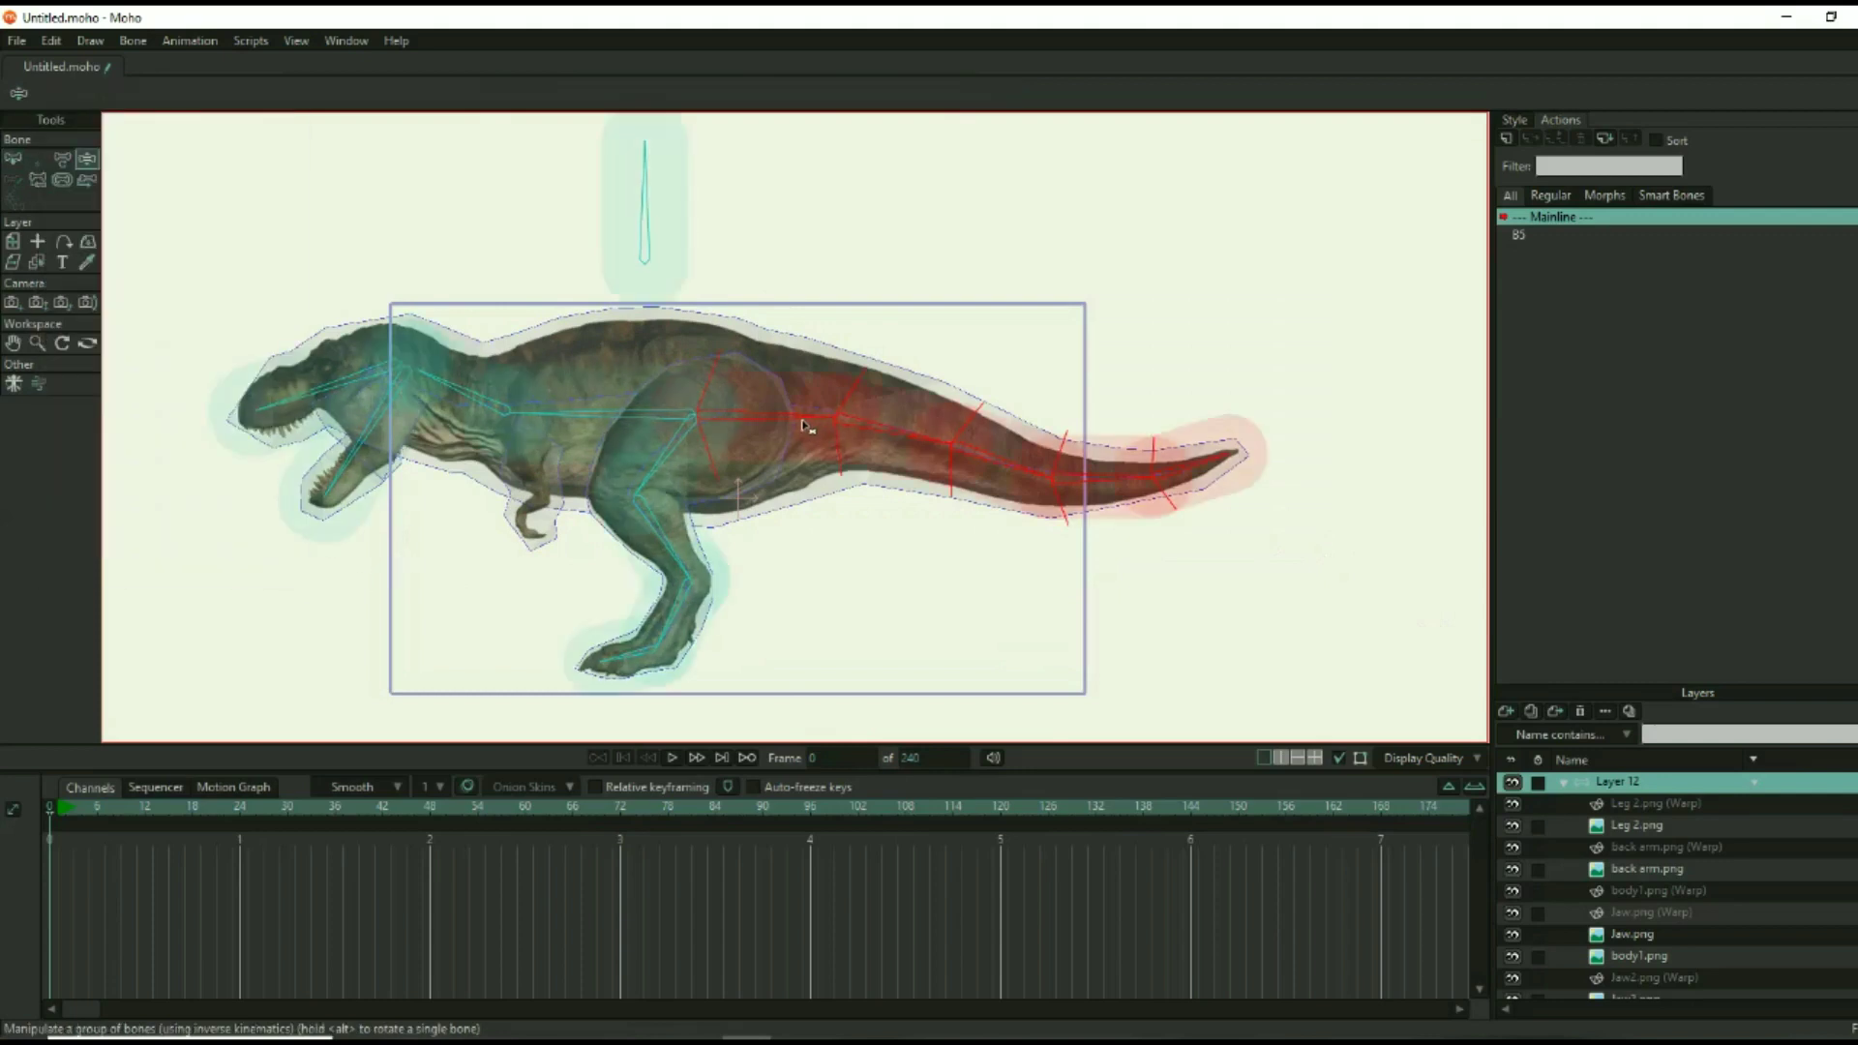
{"action": "left_click_drag", "start_coordinate": [584, 422], "coordinate": [585, 382]}
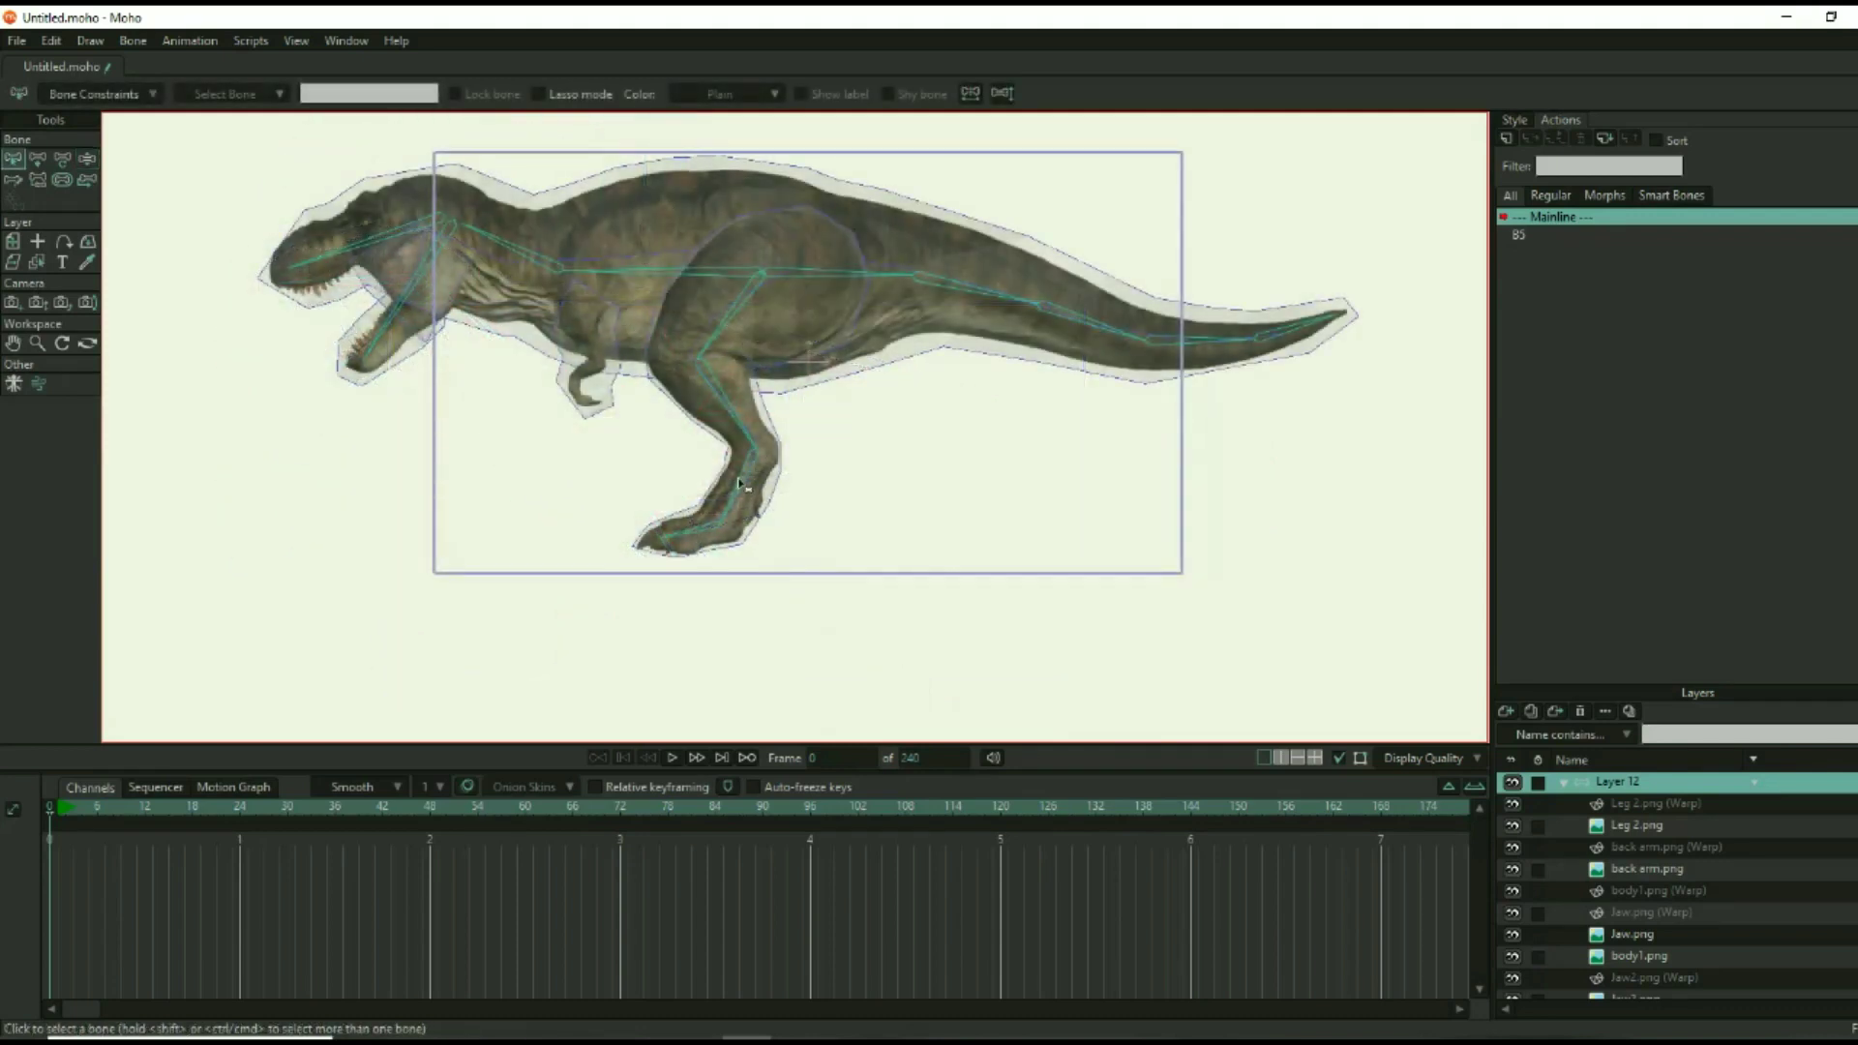
Step: Add a horizontal control bone extending backwards from the ankle, and detach it from its parent bone
{"action": "left_click", "coordinate": [741, 483]}
{"action": "key", "text": "a"}
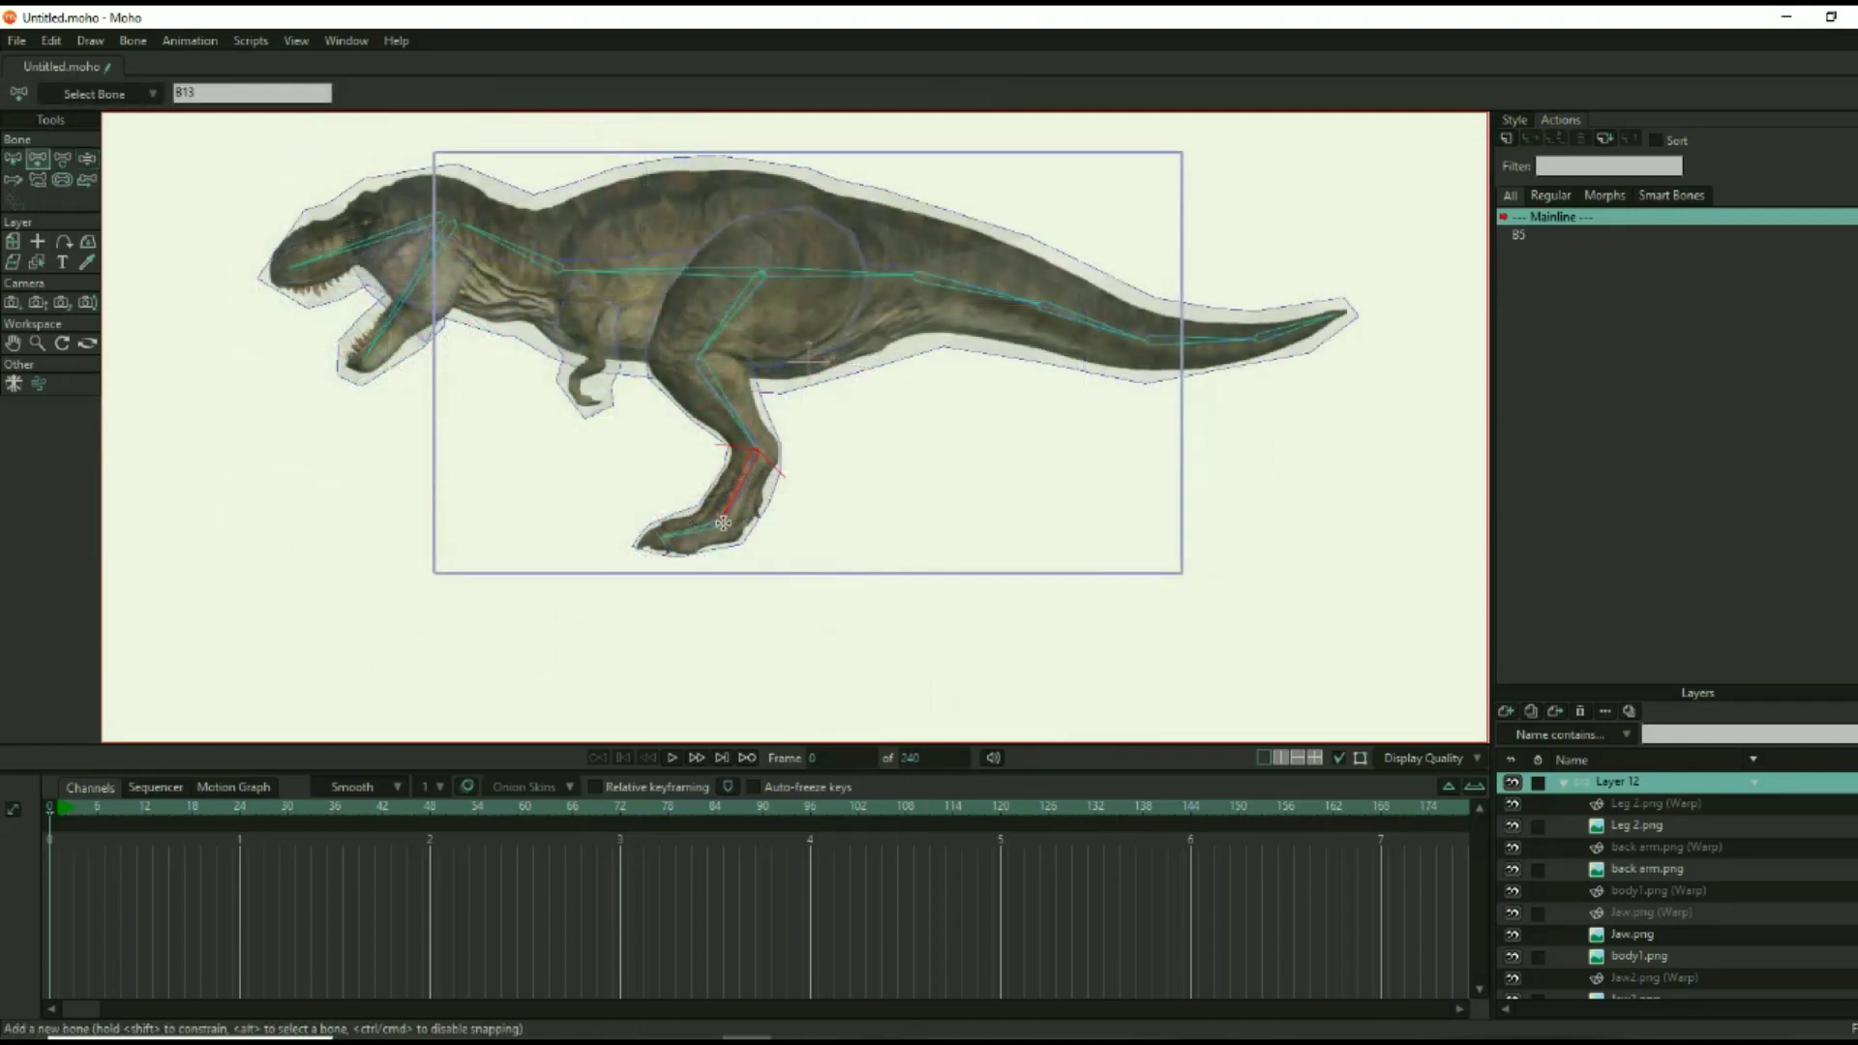
{"action": "left_click_drag", "start_coordinate": [811, 517], "coordinate": [852, 525]}
{"action": "key", "text": "p"}
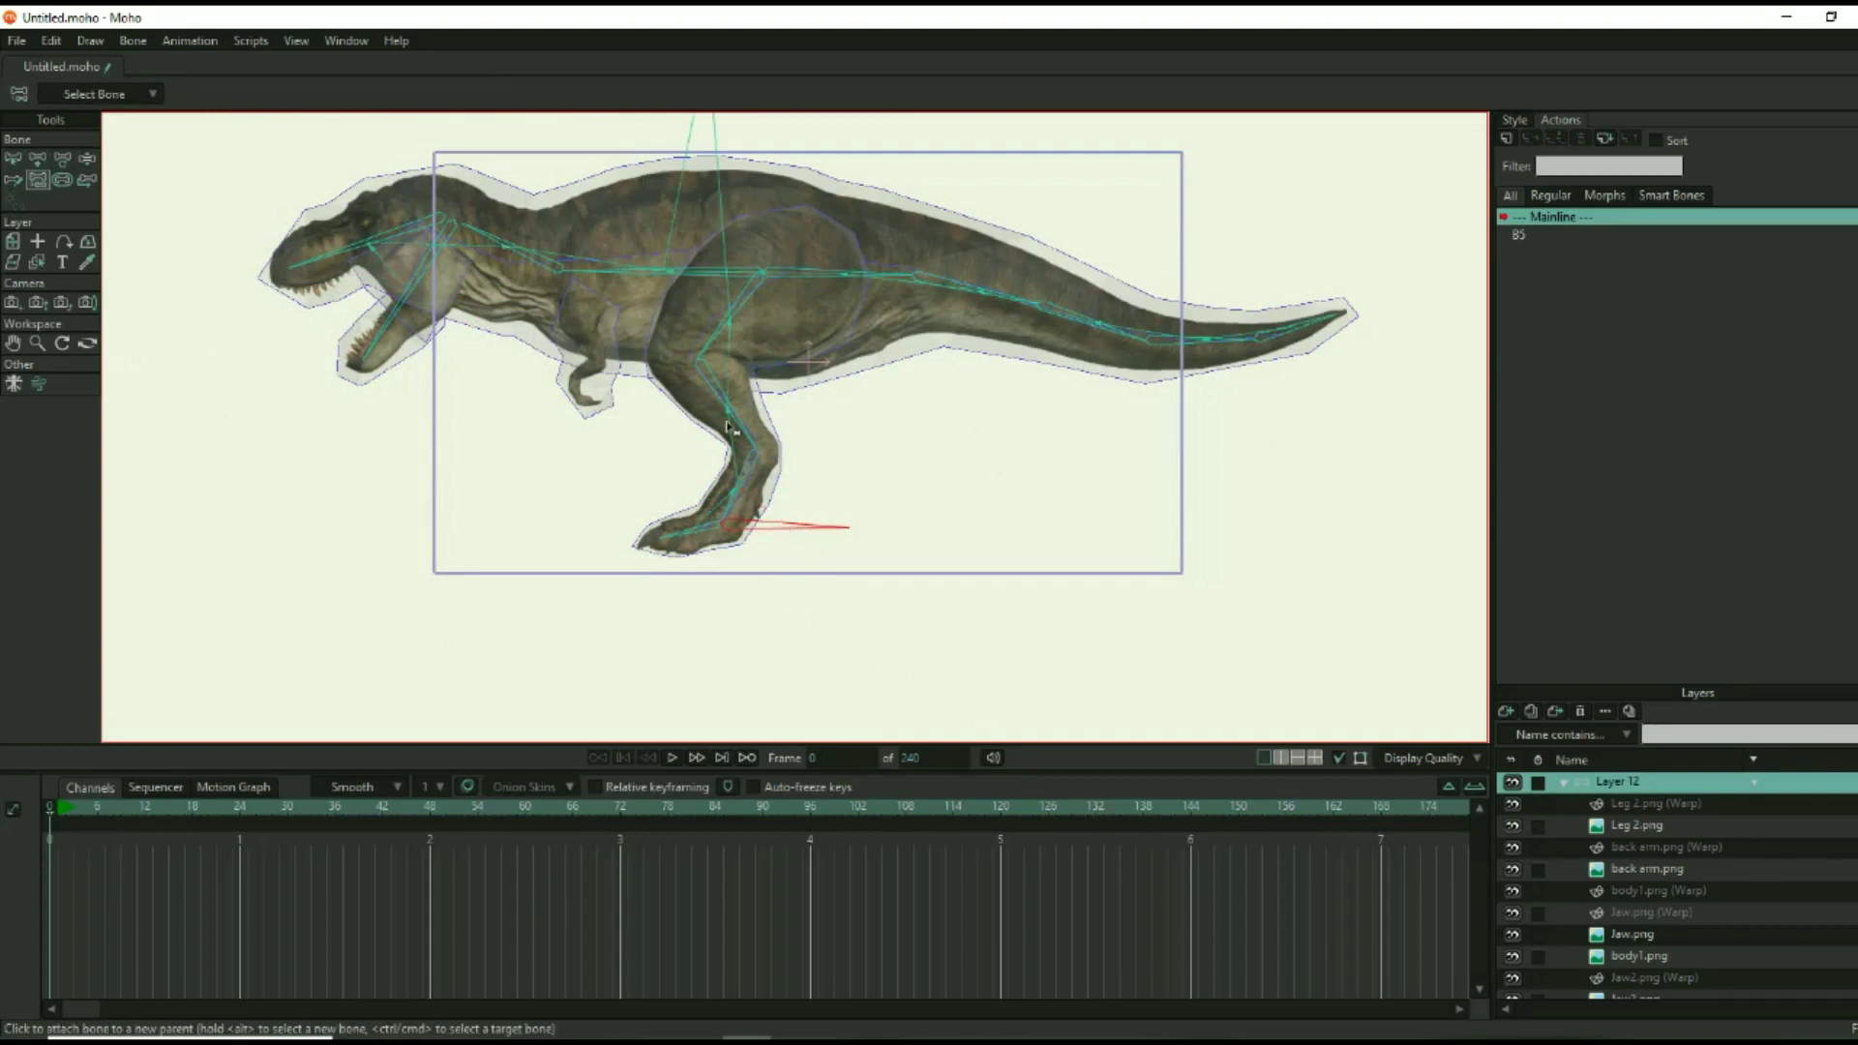
Step: Set the new ankle control bone as the target of lower-leg bone B13, and test the leg with it
{"action": "key", "text": "b"}
{"action": "left_click", "coordinate": [745, 475]}
{"action": "left_click", "coordinate": [154, 94]}
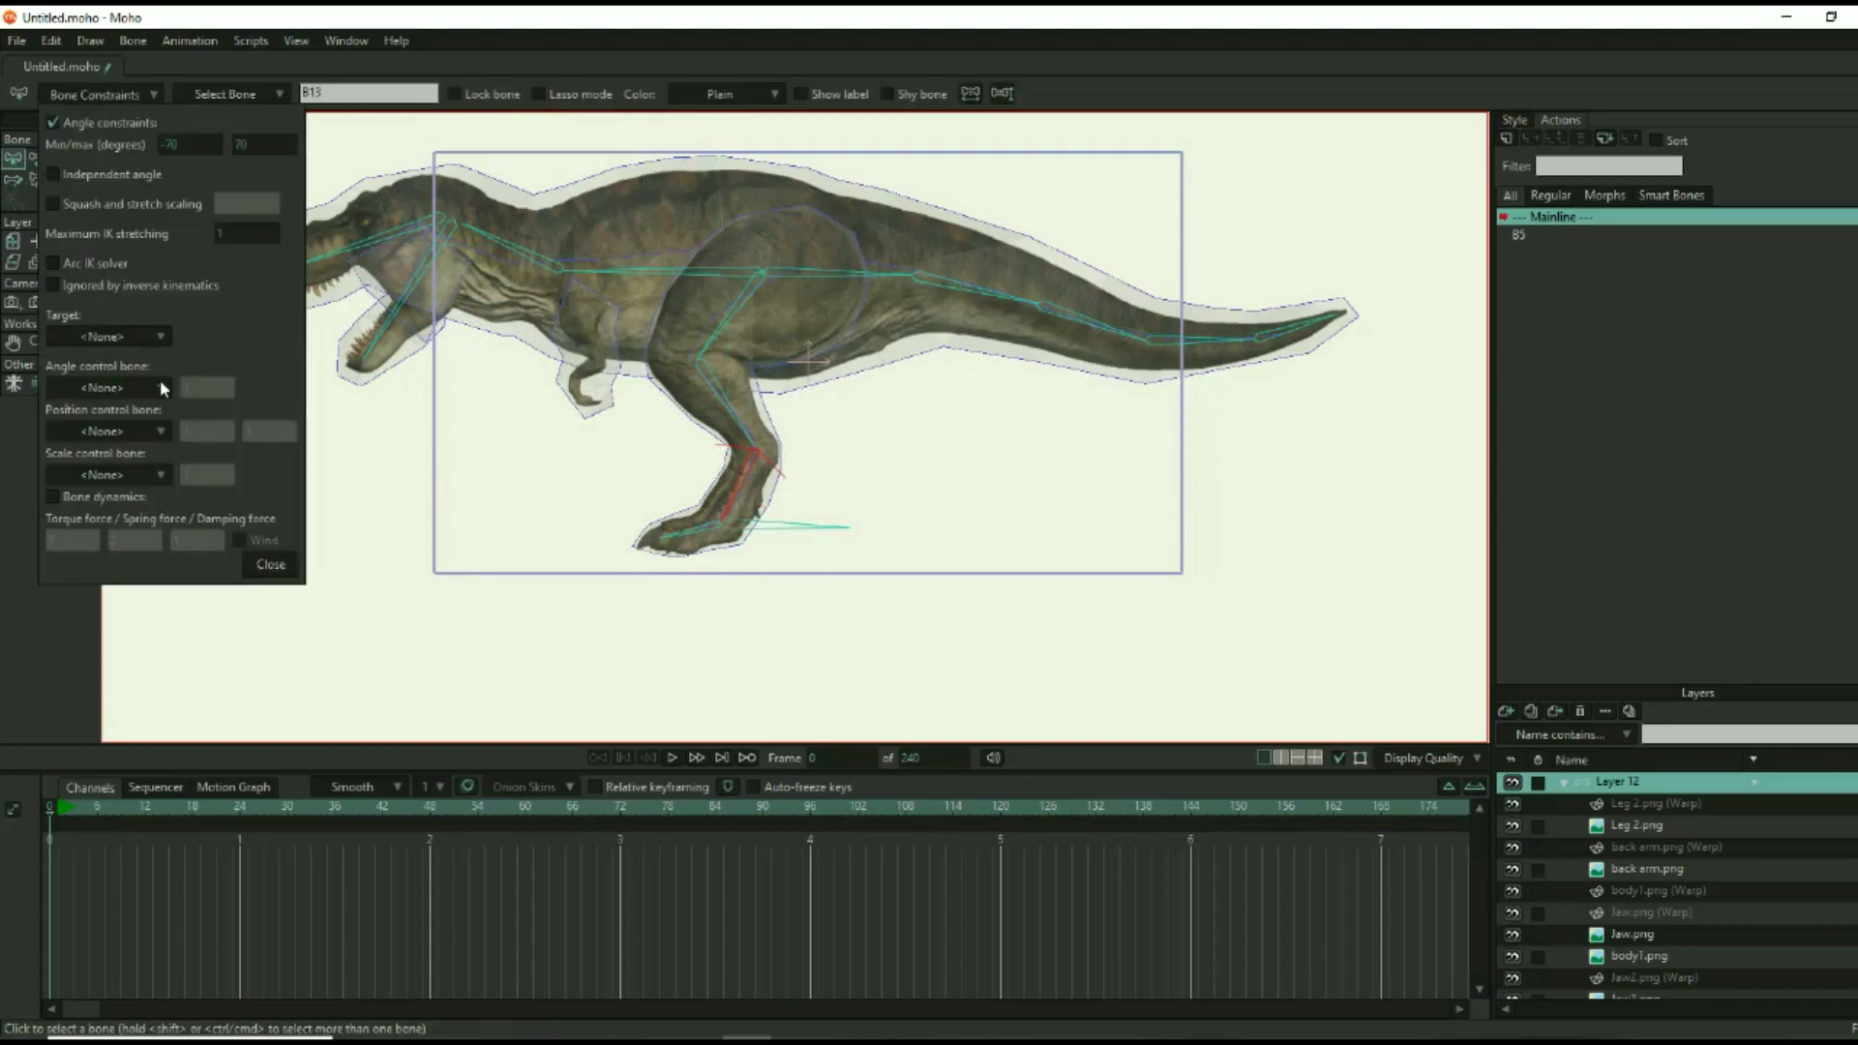
{"action": "left_click", "coordinate": [789, 534]}
{"action": "left_click", "coordinate": [745, 474]}
{"action": "left_click", "coordinate": [164, 339]}
{"action": "left_click", "coordinate": [191, 595]}
{"action": "left_click", "coordinate": [270, 564]}
{"action": "key", "text": "z"}
{"action": "left_click_drag", "start_coordinate": [788, 535], "coordinate": [705, 613]}
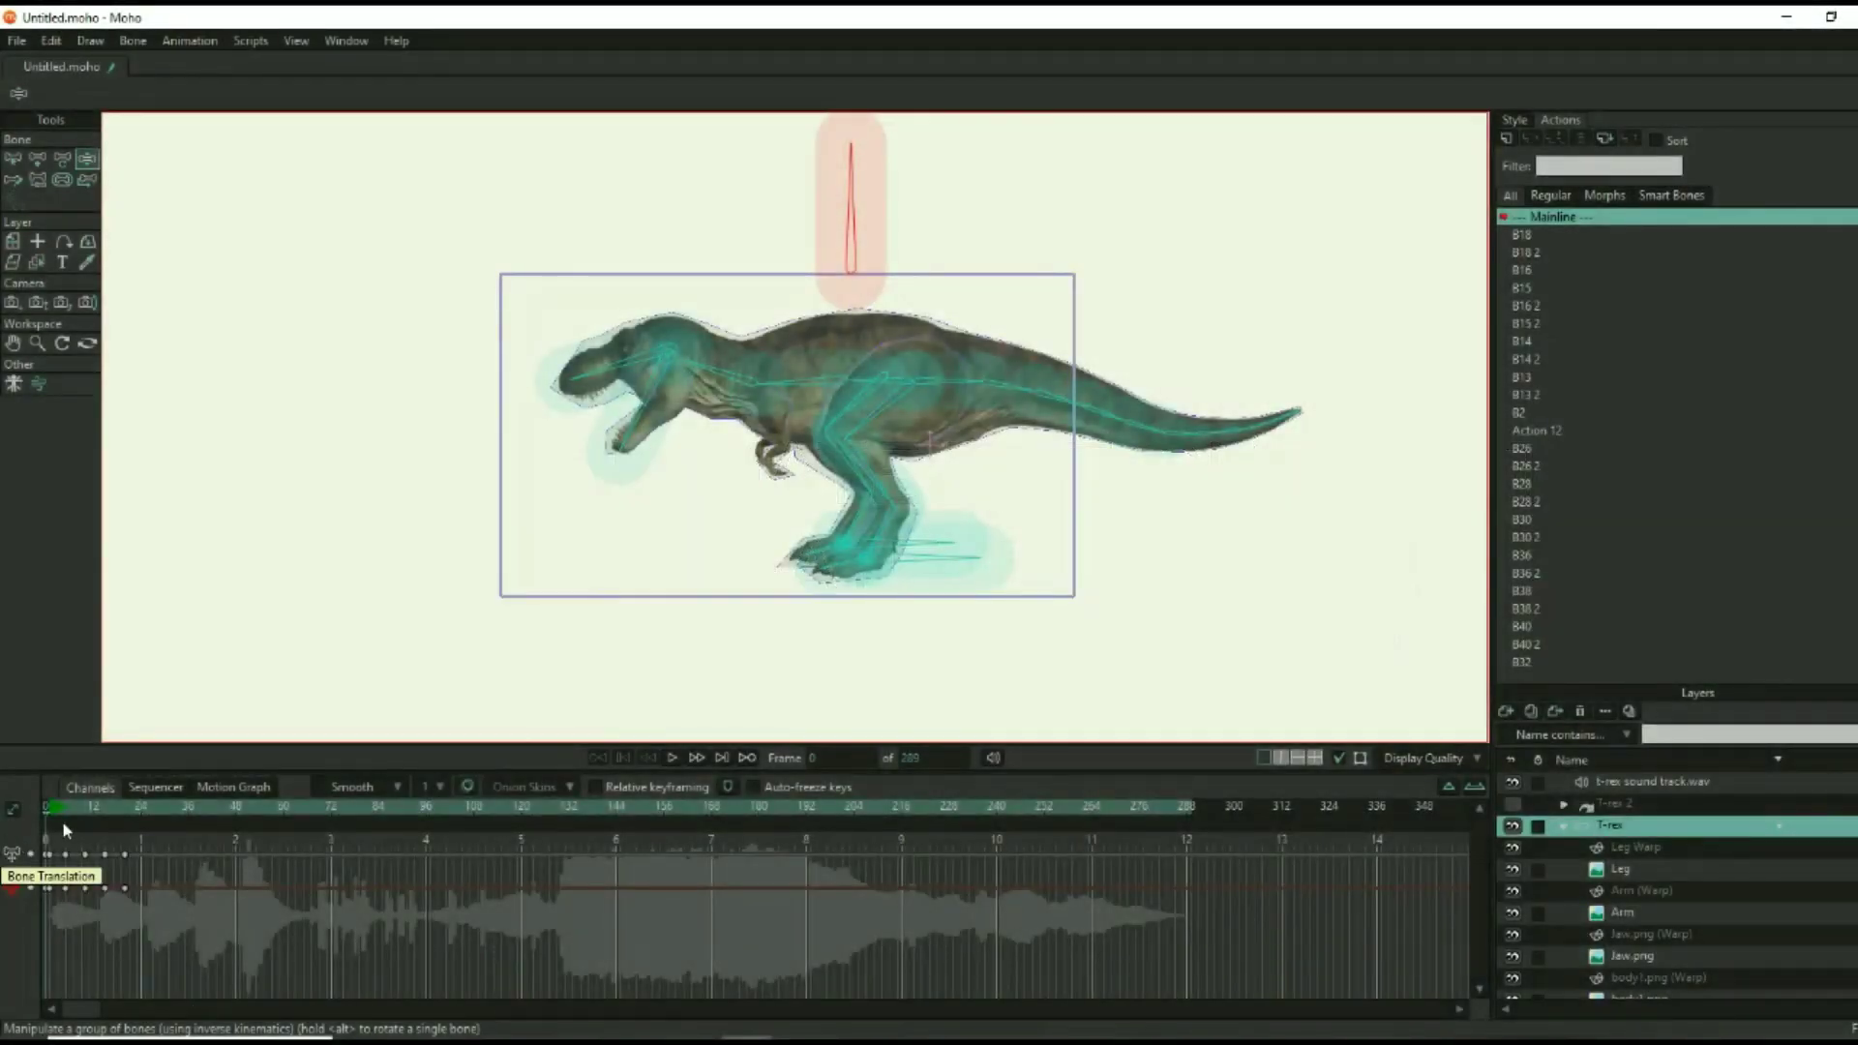
Step: Pose the next stride at frame 25 by moving the rear foot's target bone and the root bone forward and adjusting the foot
{"action": "key", "text": "Right"}
{"action": "left_click_drag", "start_coordinate": [706, 460], "coordinate": [676, 464]}
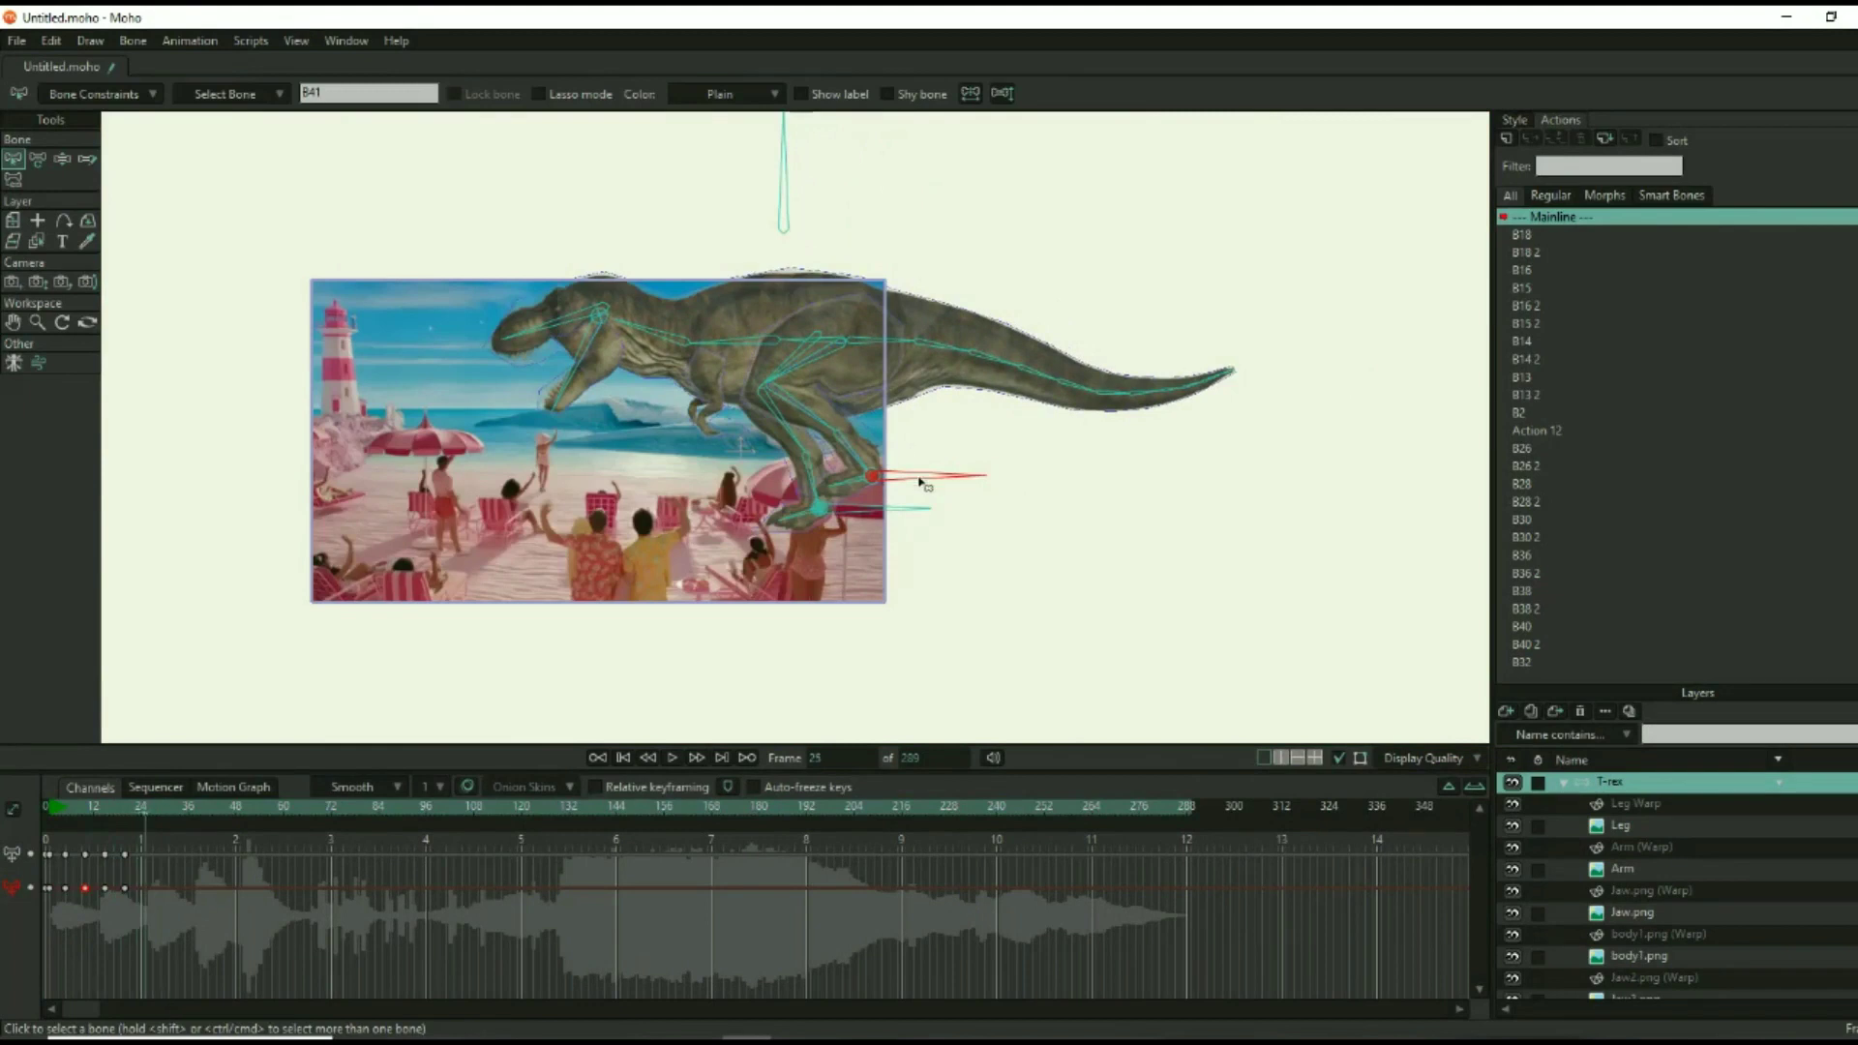
{"action": "key", "text": "z"}
{"action": "left_click_drag", "start_coordinate": [920, 483], "coordinate": [731, 516]}
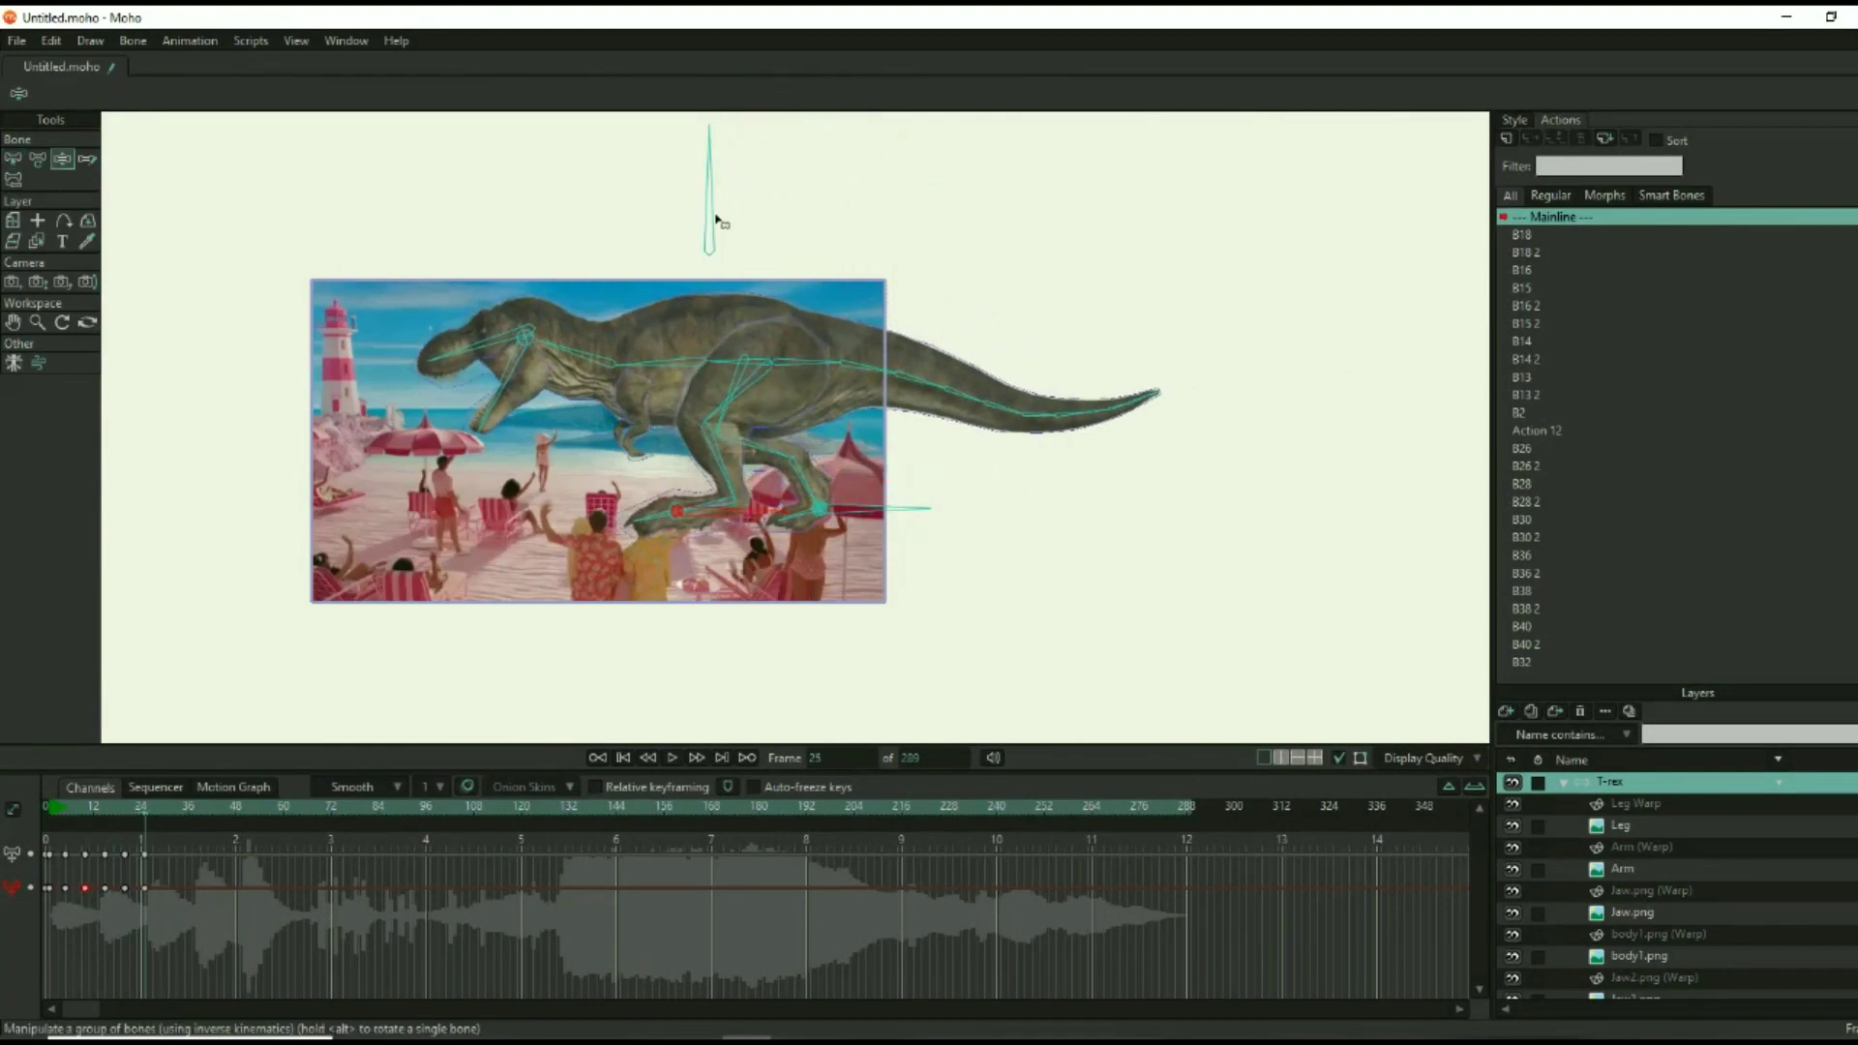
{"action": "left_click_drag", "start_coordinate": [716, 220], "coordinate": [685, 225]}
{"action": "left_click_drag", "start_coordinate": [680, 223], "coordinate": [677, 211]}
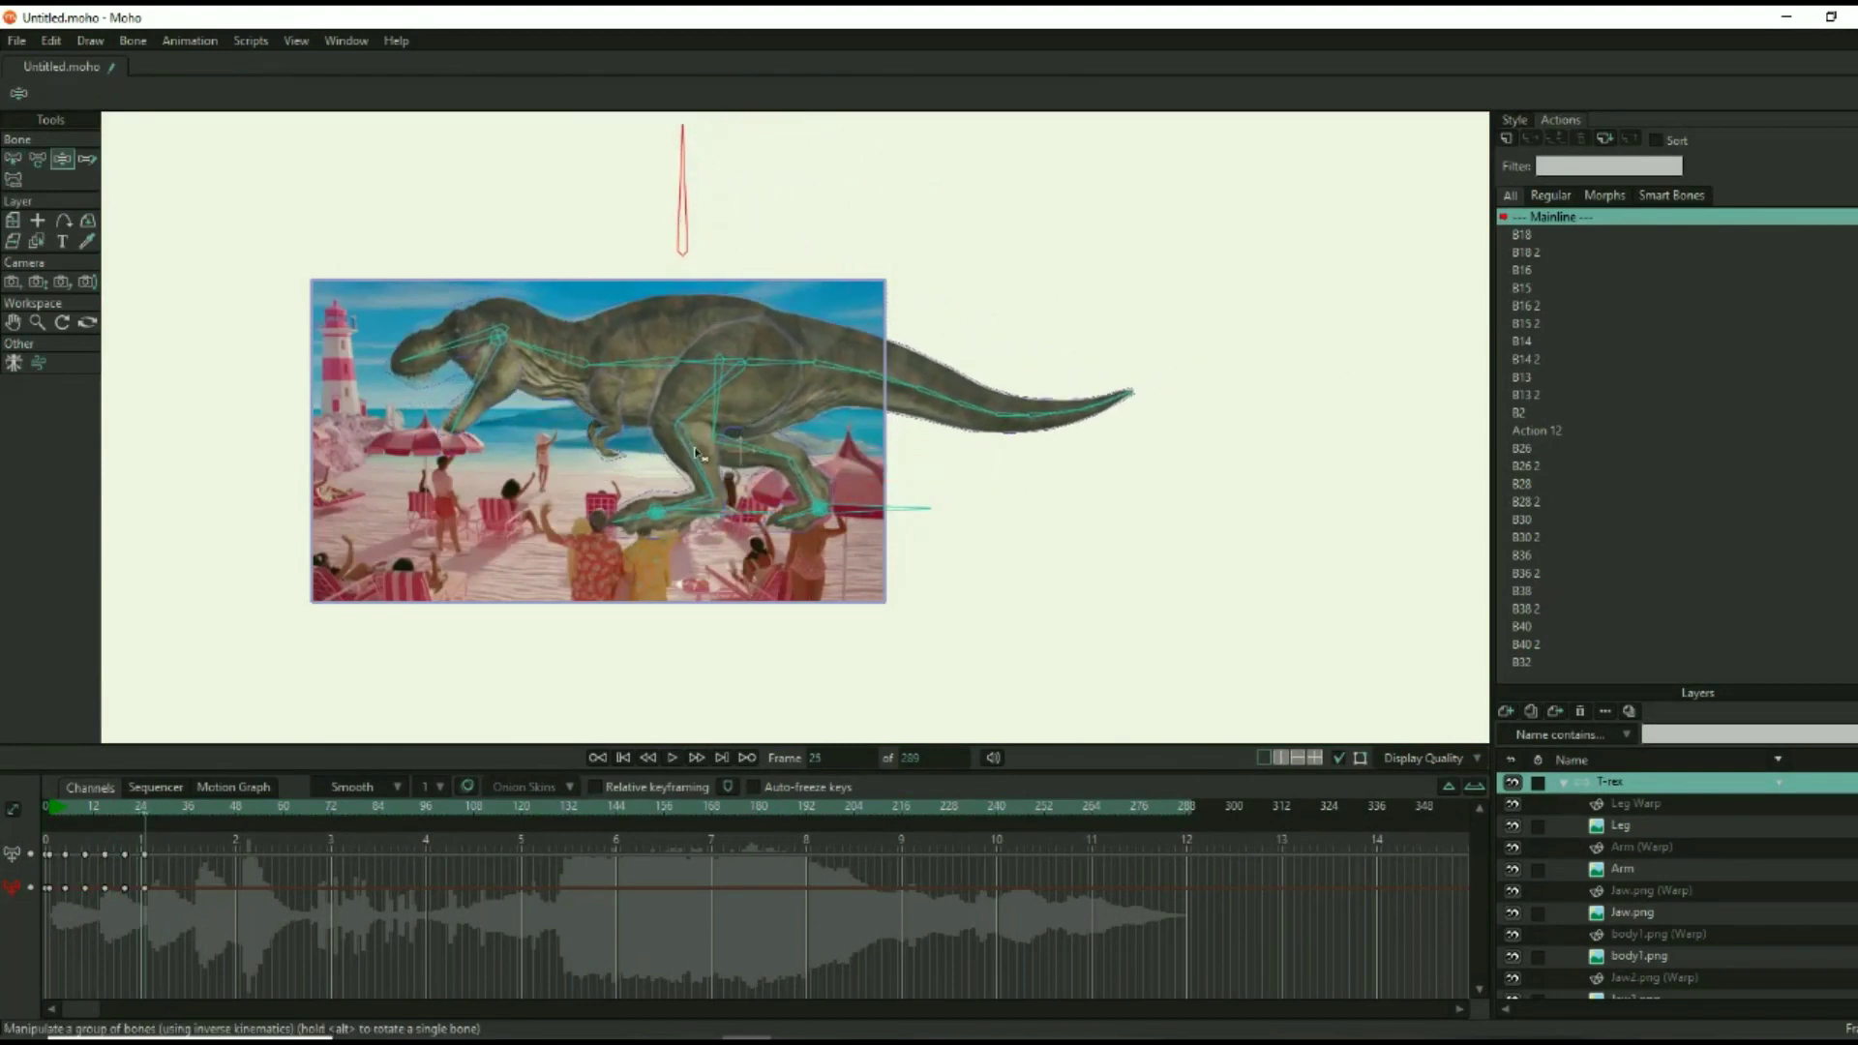
{"action": "left_click", "coordinate": [693, 457]}
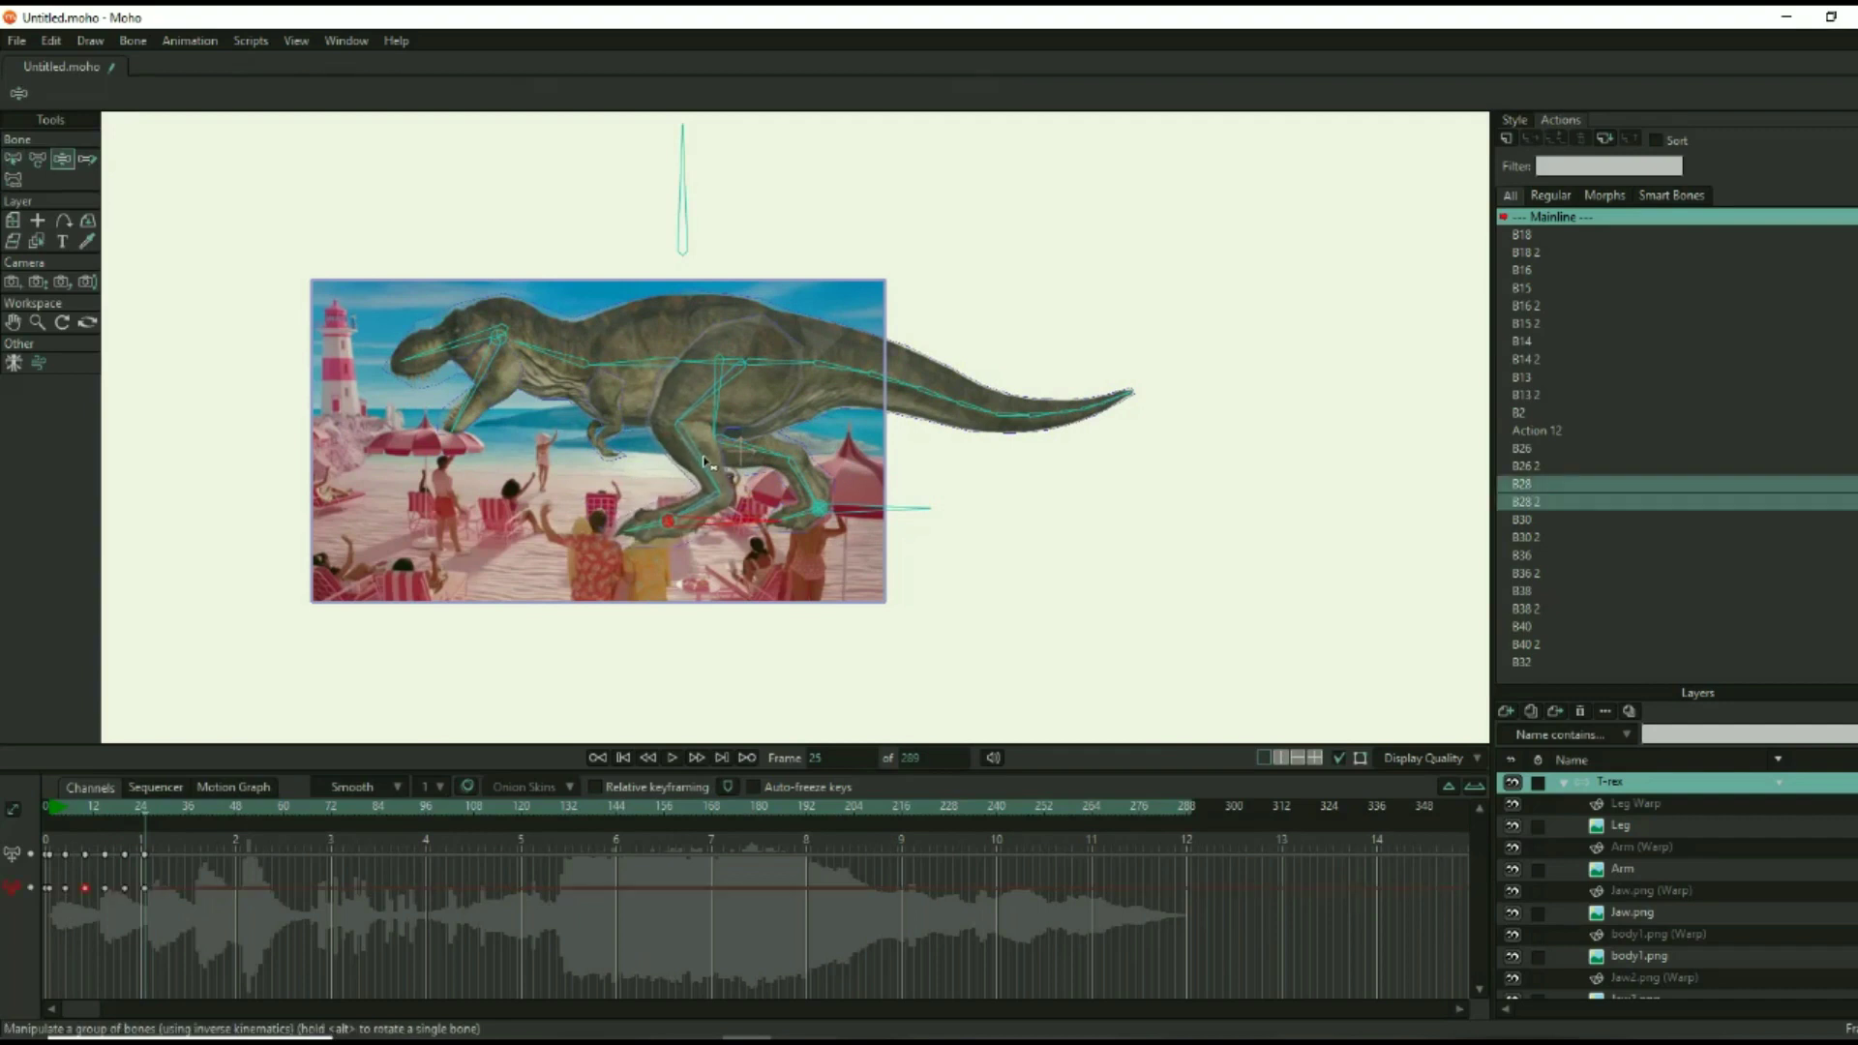
{"action": "key", "text": "z"}
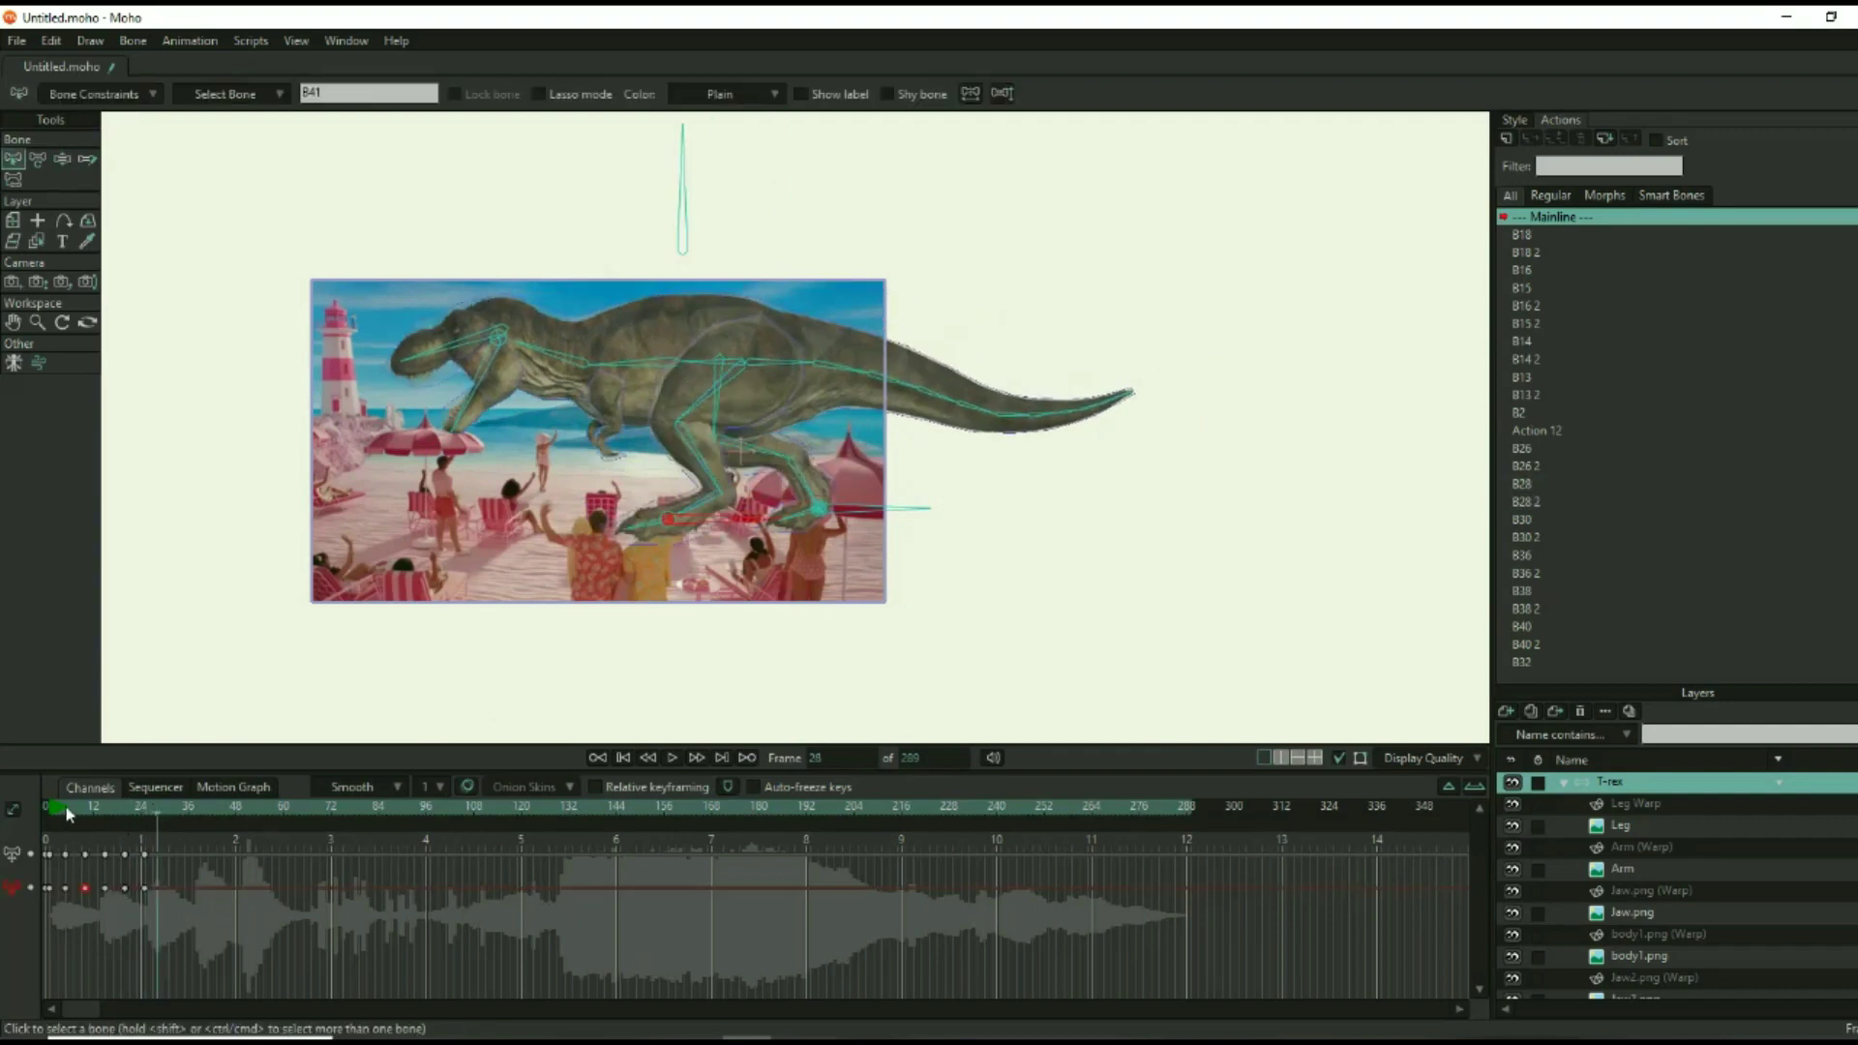
Step: Play back the walk animation from the first frames to review the stride
{"action": "left_click", "coordinate": [65, 808]}
{"action": "left_click", "coordinate": [671, 757]}
{"action": "left_click", "coordinate": [671, 756]}
Step: Pose the body, neck, head and jaw bones of the T-rex at frame 13
{"action": "left_click", "coordinate": [145, 803]}
{"action": "key", "text": "Left"}
{"action": "key", "text": "Left"}
{"action": "key", "text": "Left"}
{"action": "key", "text": "Left"}
{"action": "key", "text": "Left"}
{"action": "key", "text": "Left"}
{"action": "key", "text": "Left"}
{"action": "key", "text": "Left"}
{"action": "key", "text": "Left"}
{"action": "key", "text": "Left"}
{"action": "key", "text": "Left"}
{"action": "key", "text": "Left"}
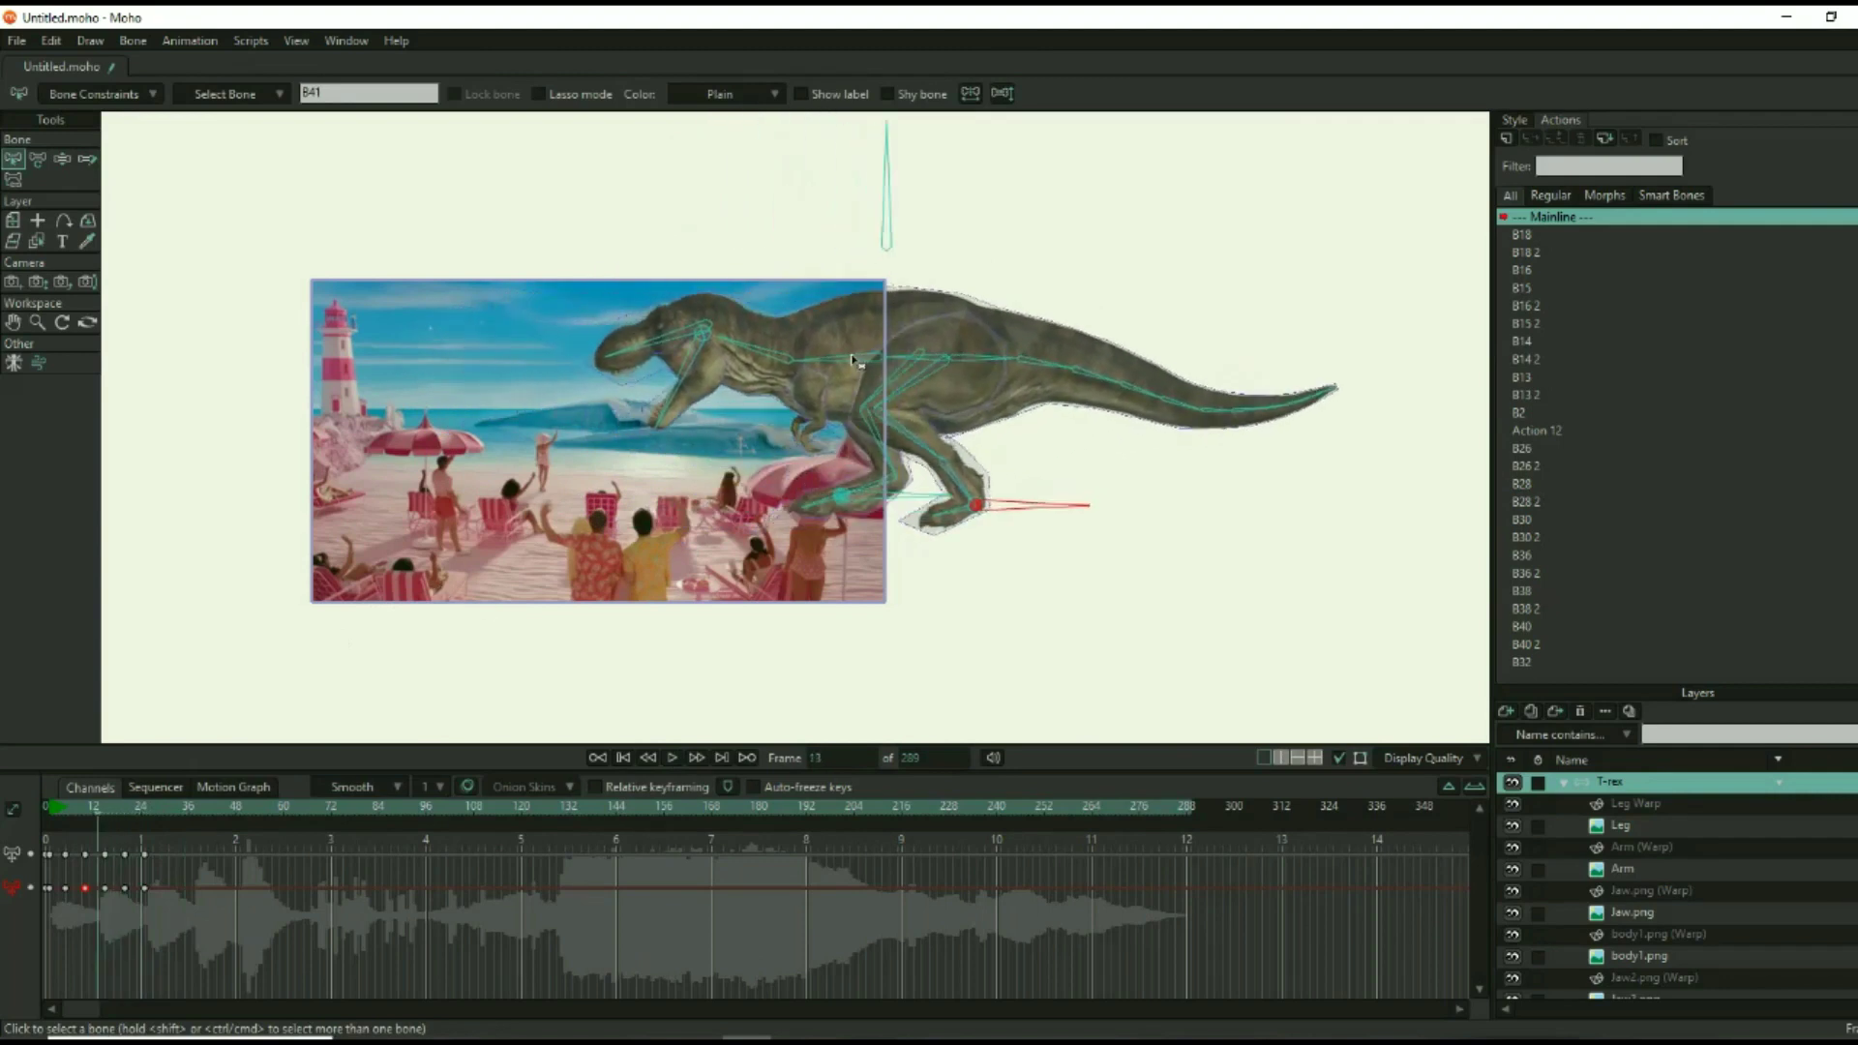
{"action": "key", "text": "z"}
{"action": "left_click", "coordinate": [852, 360]}
{"action": "left_click", "coordinate": [755, 349]}
{"action": "left_click", "coordinate": [681, 339]}
{"action": "left_click", "coordinate": [693, 371]}
Step: Adjust the neck pose a few frames after frame 13, and step through the frames that follow
{"action": "key", "text": "Right"}
{"action": "key", "text": "Right"}
{"action": "key", "text": "Right"}
{"action": "key", "text": "Right"}
{"action": "key", "text": "Right"}
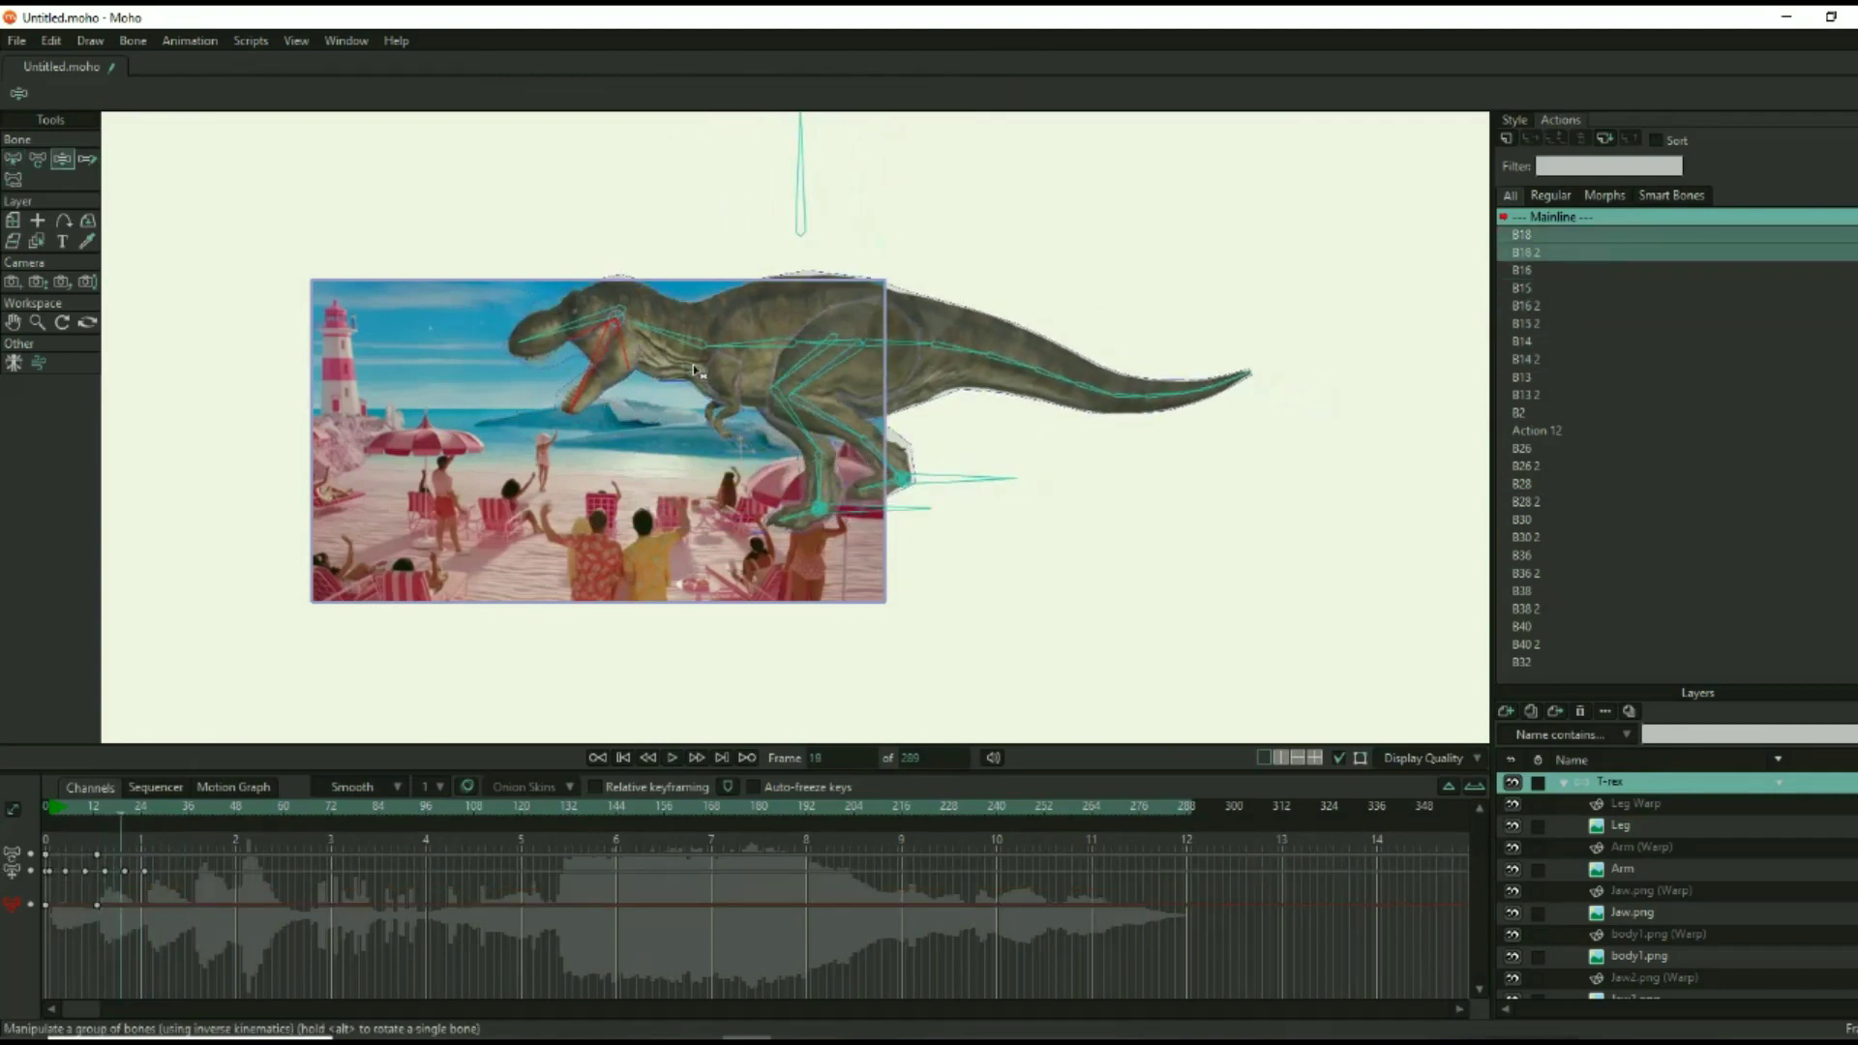
{"action": "key", "text": "Right"}
{"action": "left_click_drag", "start_coordinate": [747, 350], "coordinate": [667, 350]}
{"action": "key", "text": "Right"}
{"action": "key", "text": "Right"}
{"action": "key", "text": "Right"}
{"action": "key", "text": "Right"}
{"action": "key", "text": "Right"}
{"action": "key", "text": "Right"}
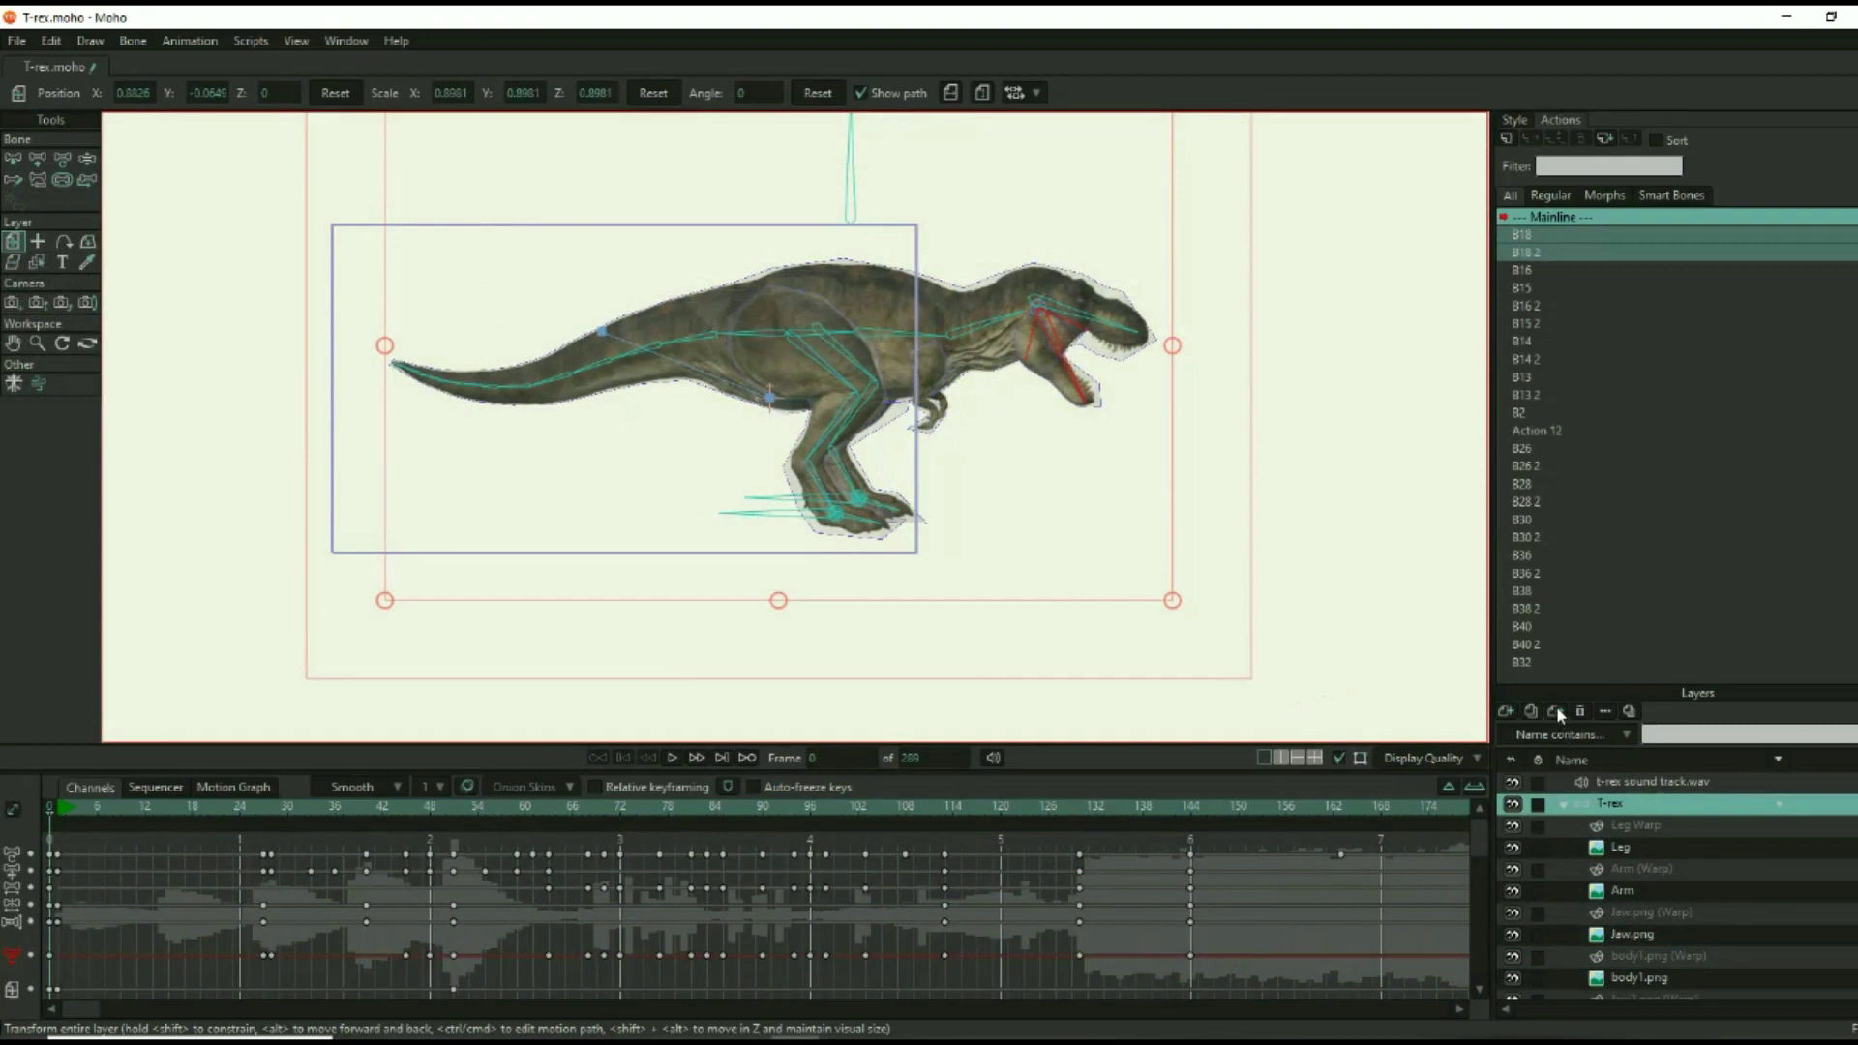
Step: Duplicate the T-rex layer, collapse the copy, and flip it vertically beneath the original's feet
{"action": "left_click", "coordinate": [1557, 712]}
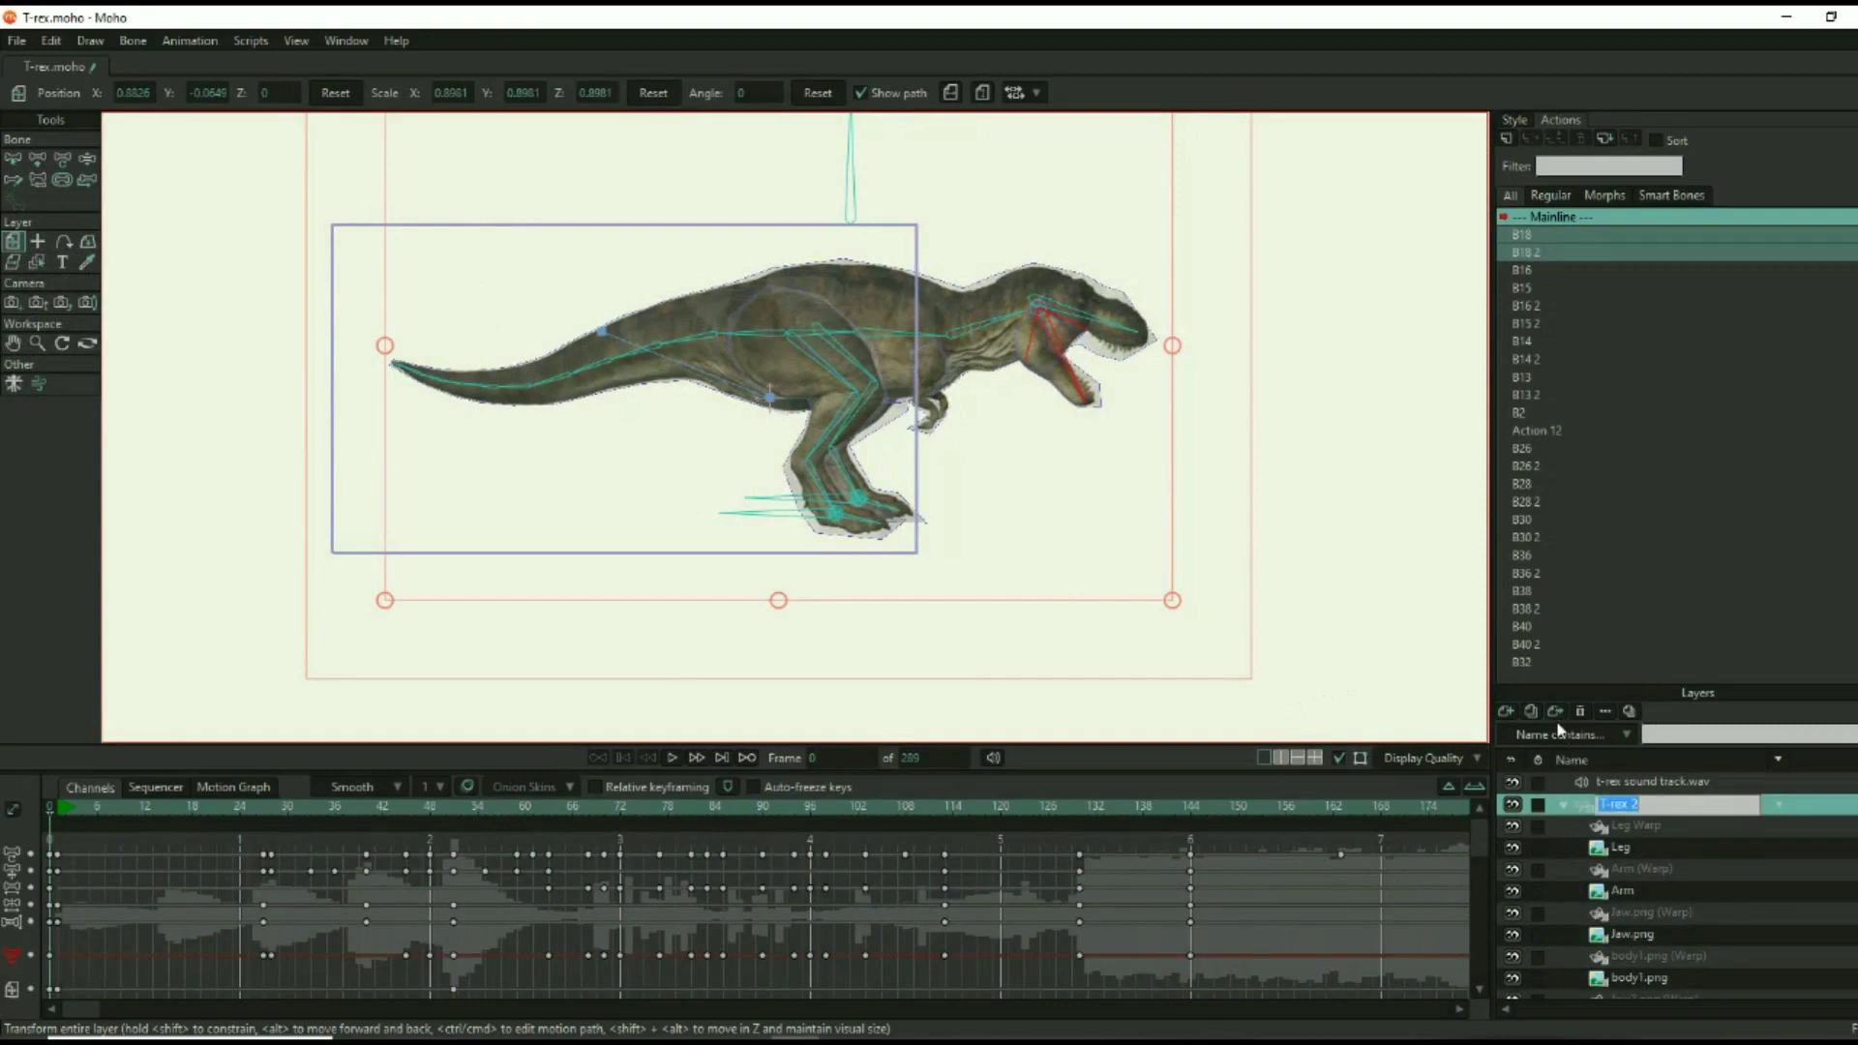
{"action": "left_click", "coordinate": [1562, 804]}
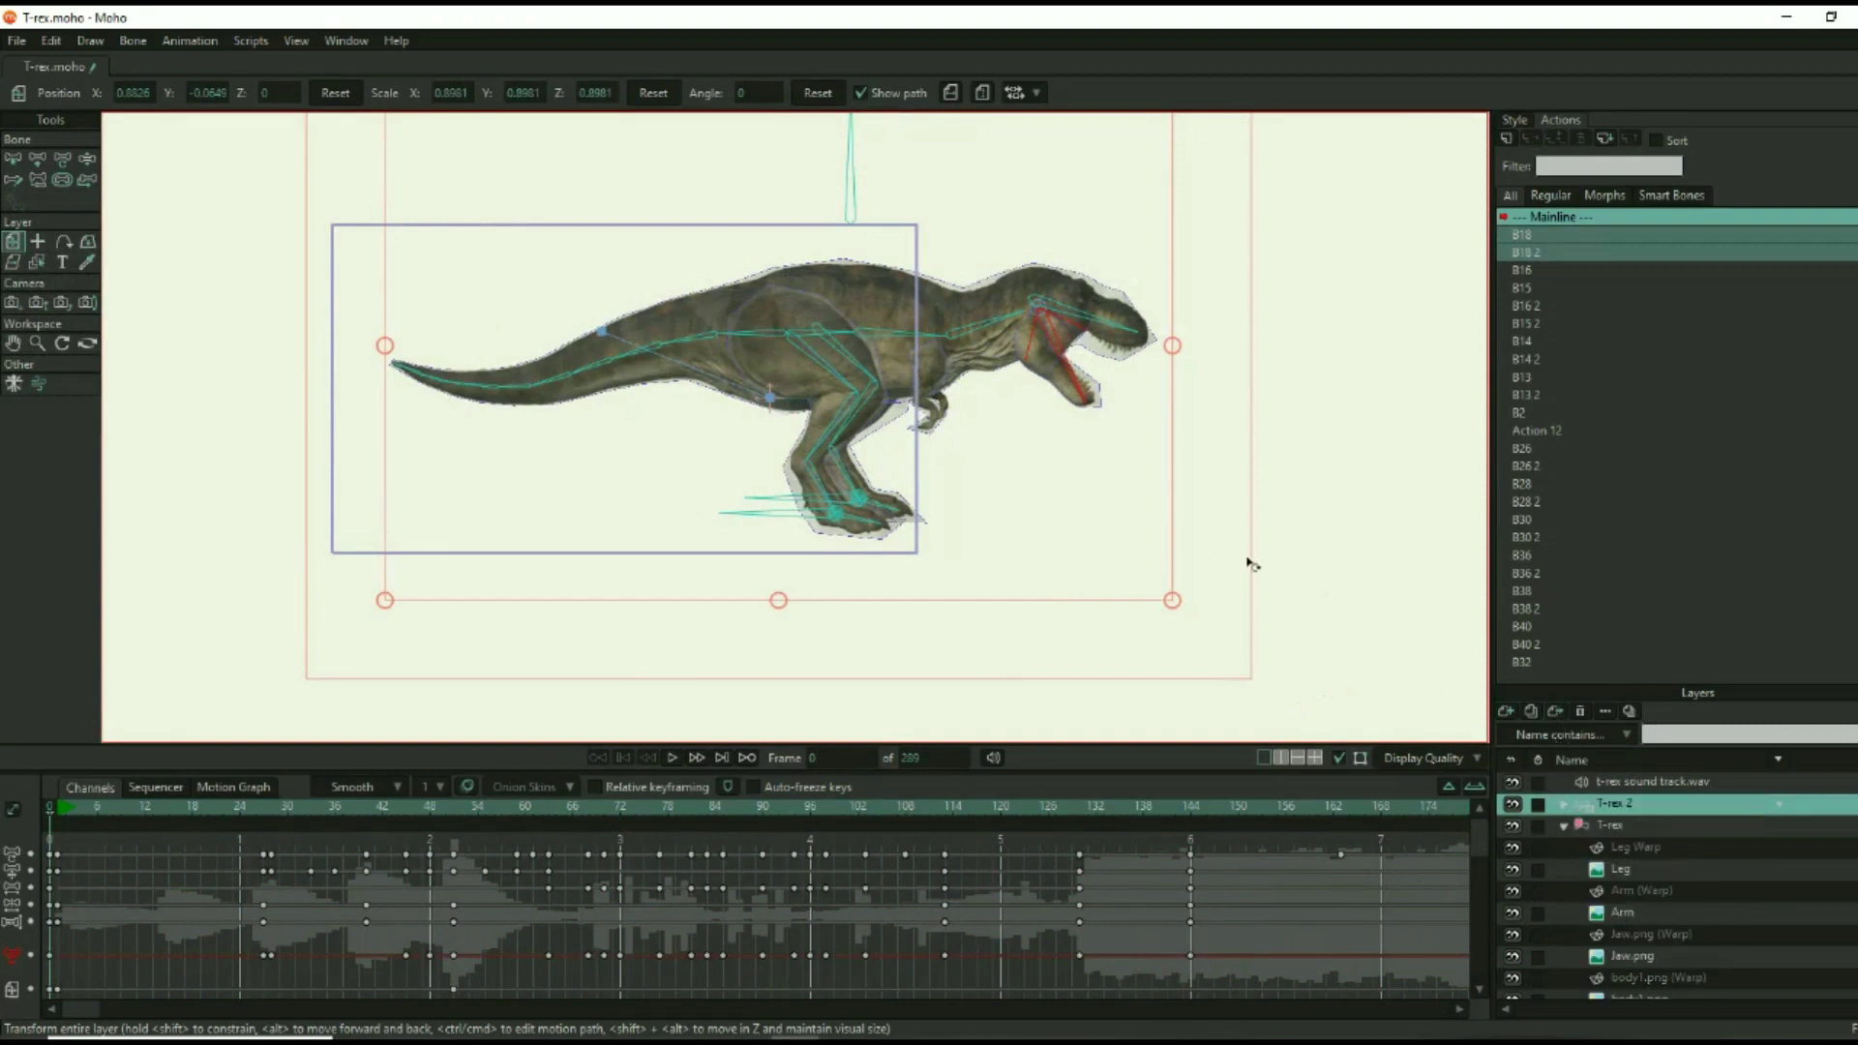
{"action": "scroll", "coordinate": [842, 411], "scroll_direction": "down", "scroll_amount": 3}
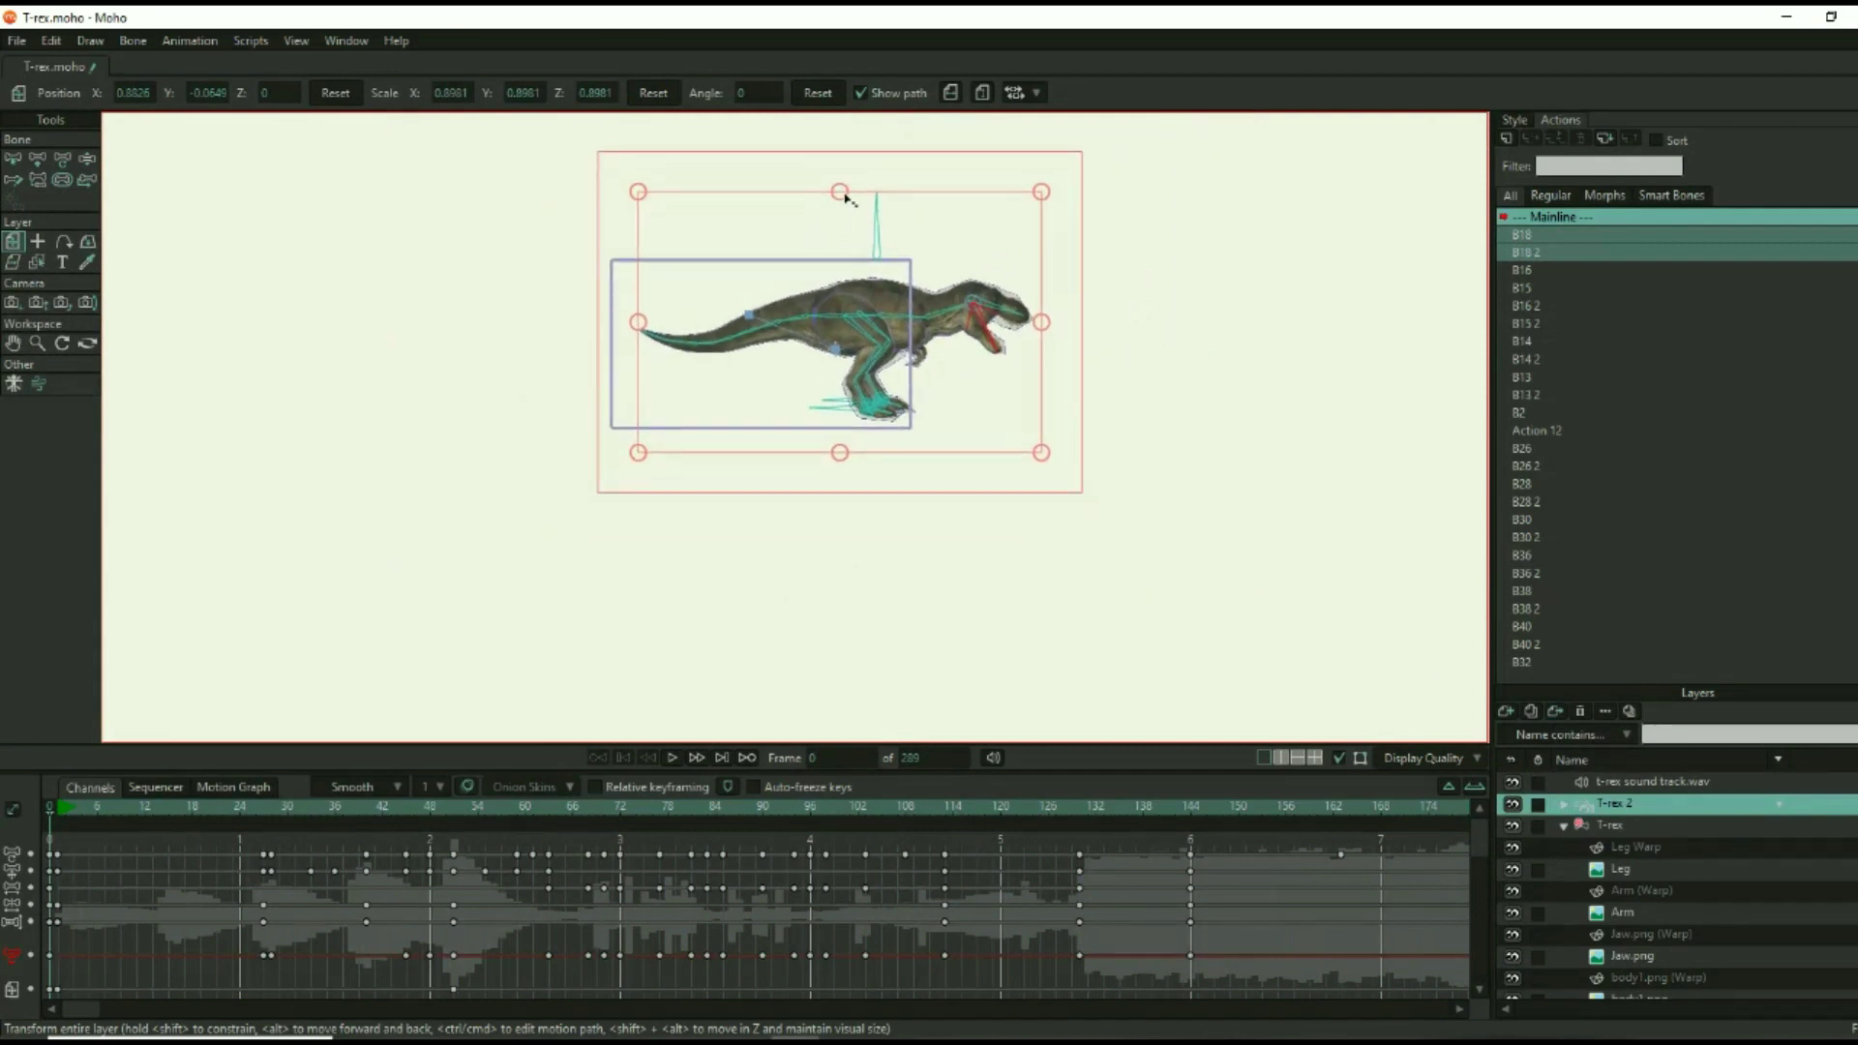
{"action": "left_click_drag", "start_coordinate": [844, 194], "coordinate": [843, 238]}
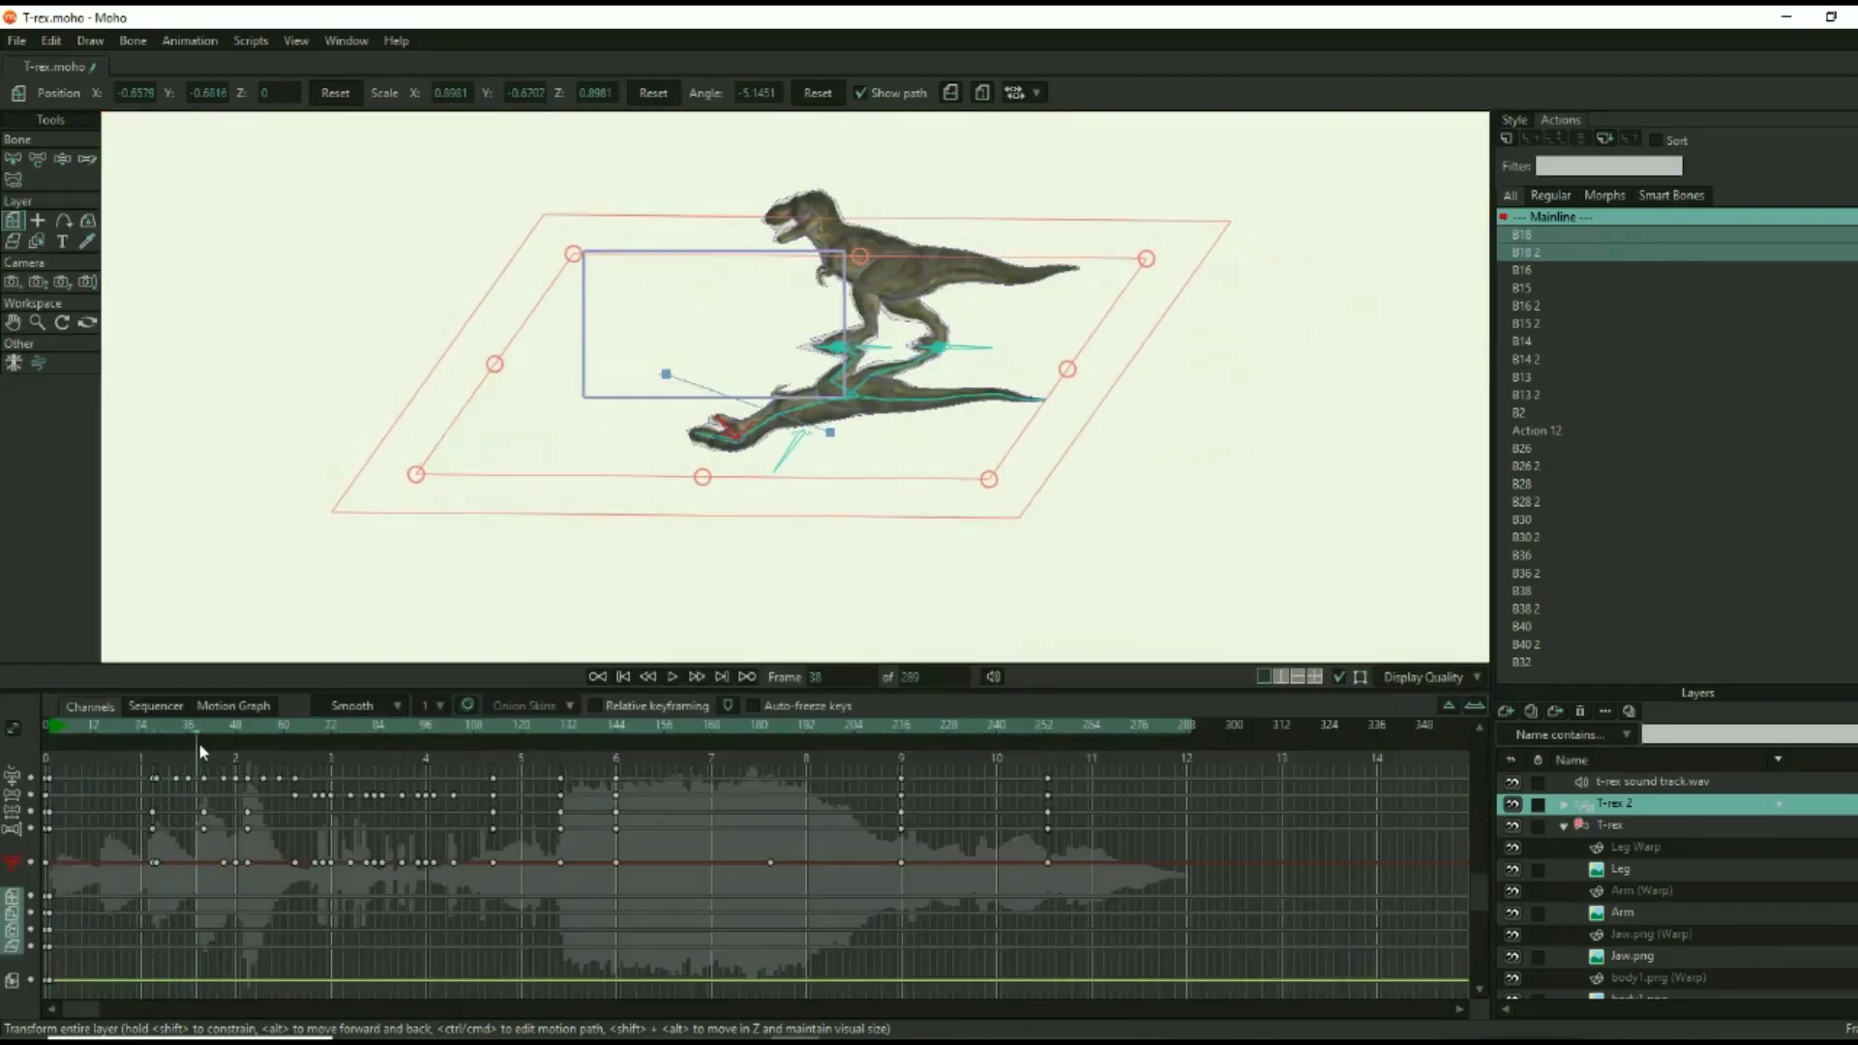
Step: Scrub through the timeline from frame 38 and play the animation with the mirrored copy
{"action": "left_click_drag", "start_coordinate": [199, 745], "coordinate": [345, 753]}
{"action": "left_click", "coordinate": [672, 676]}
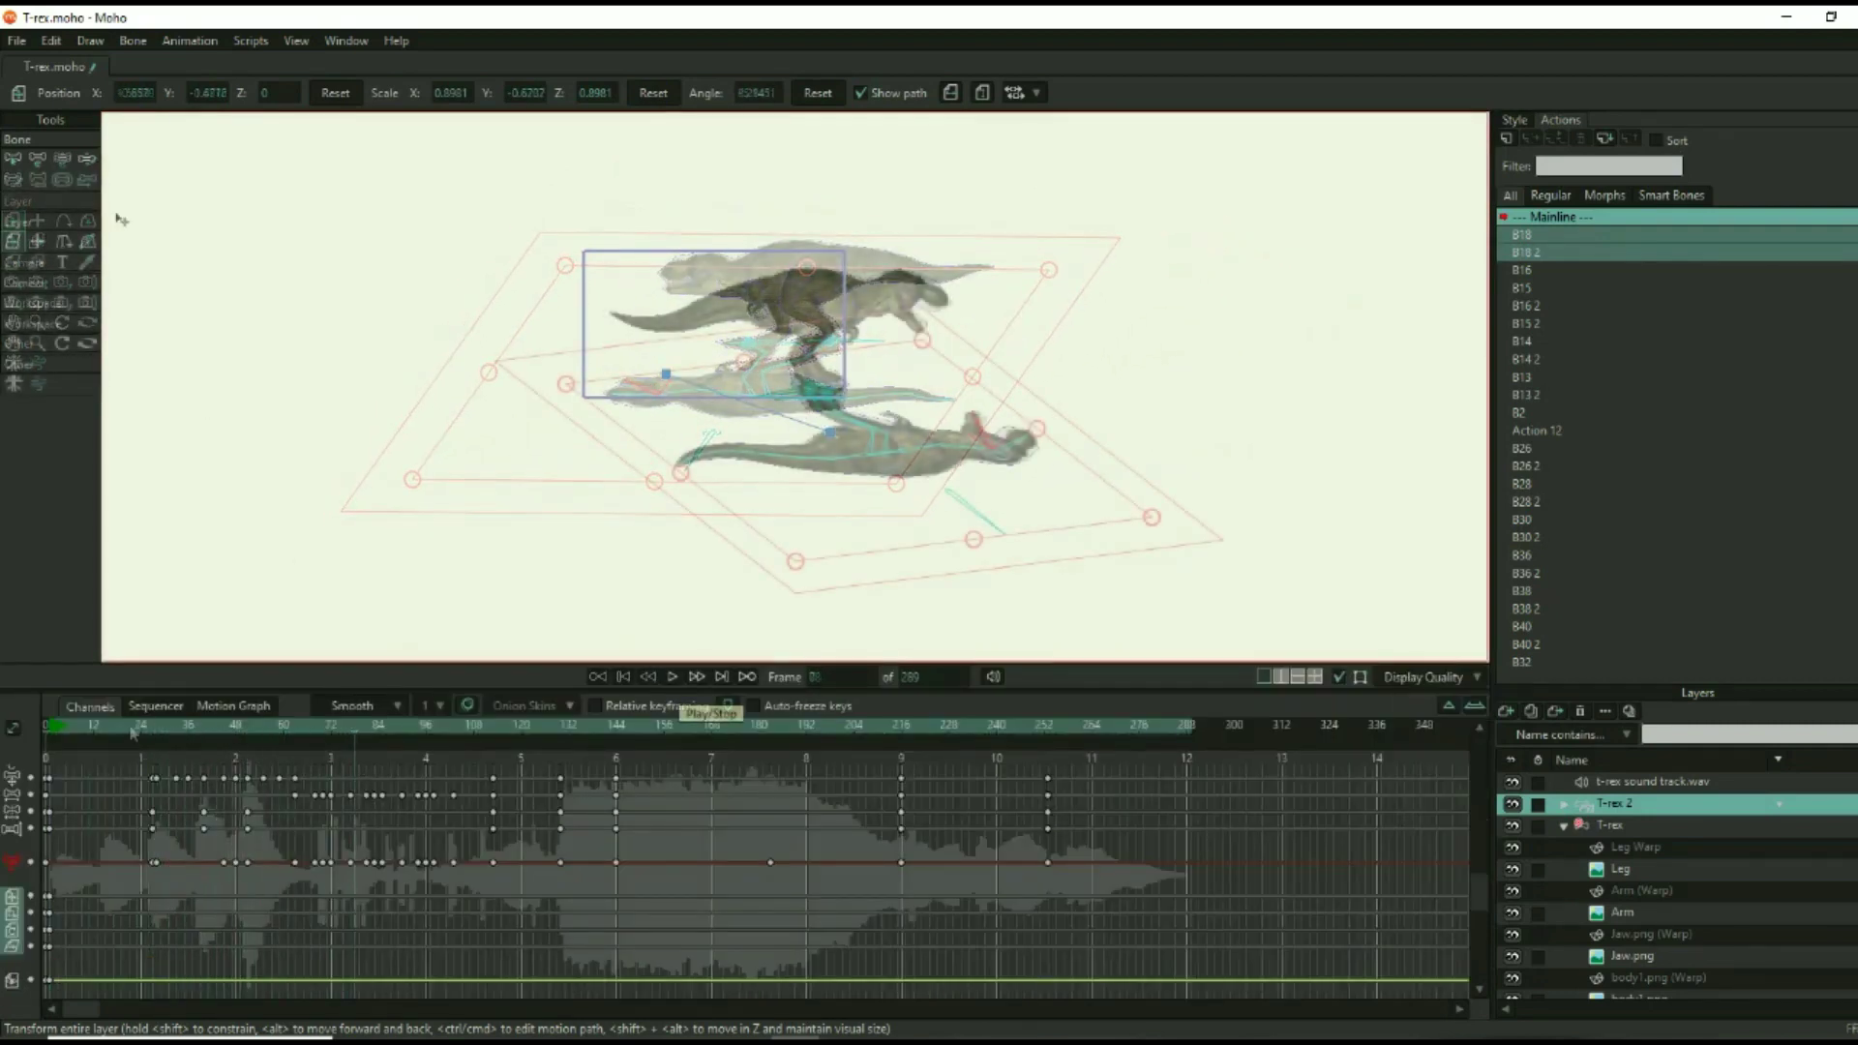
Step: Open the animation export settings, and list the available video output presets
{"action": "left_click", "coordinate": [18, 40]}
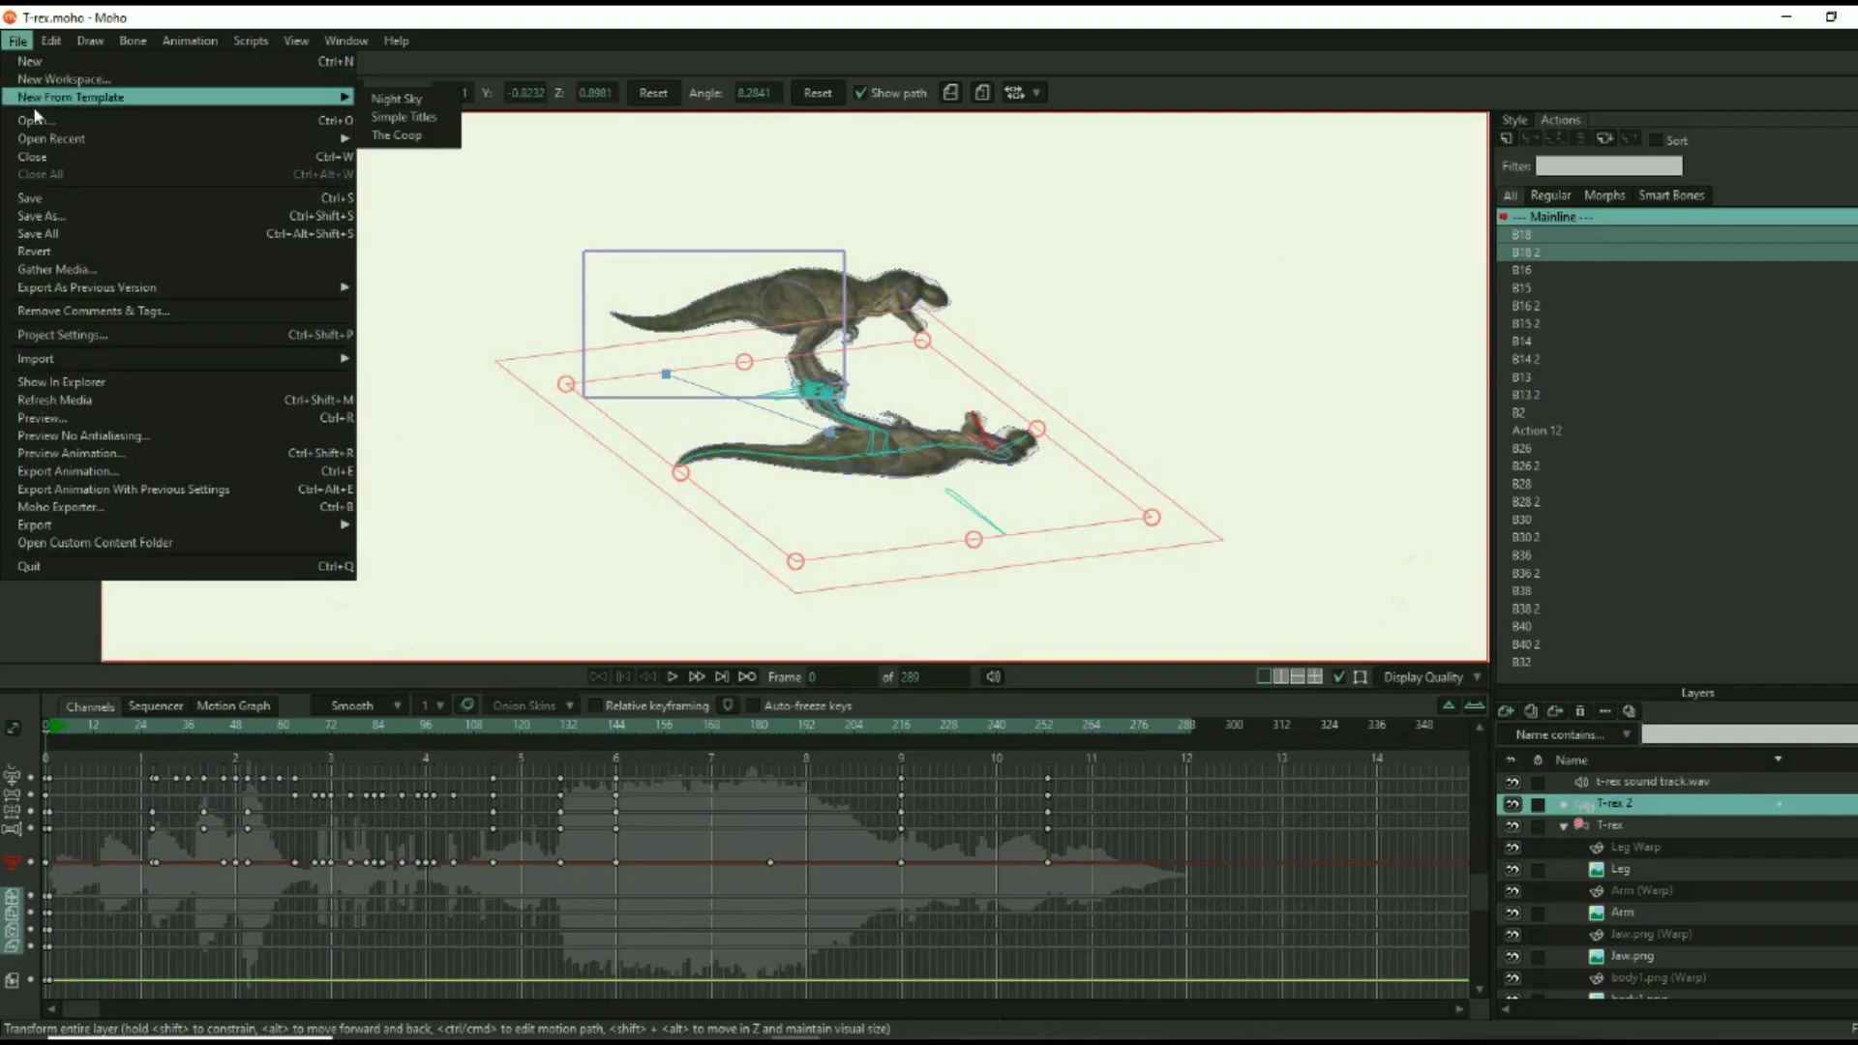
{"action": "left_click", "coordinate": [85, 473]}
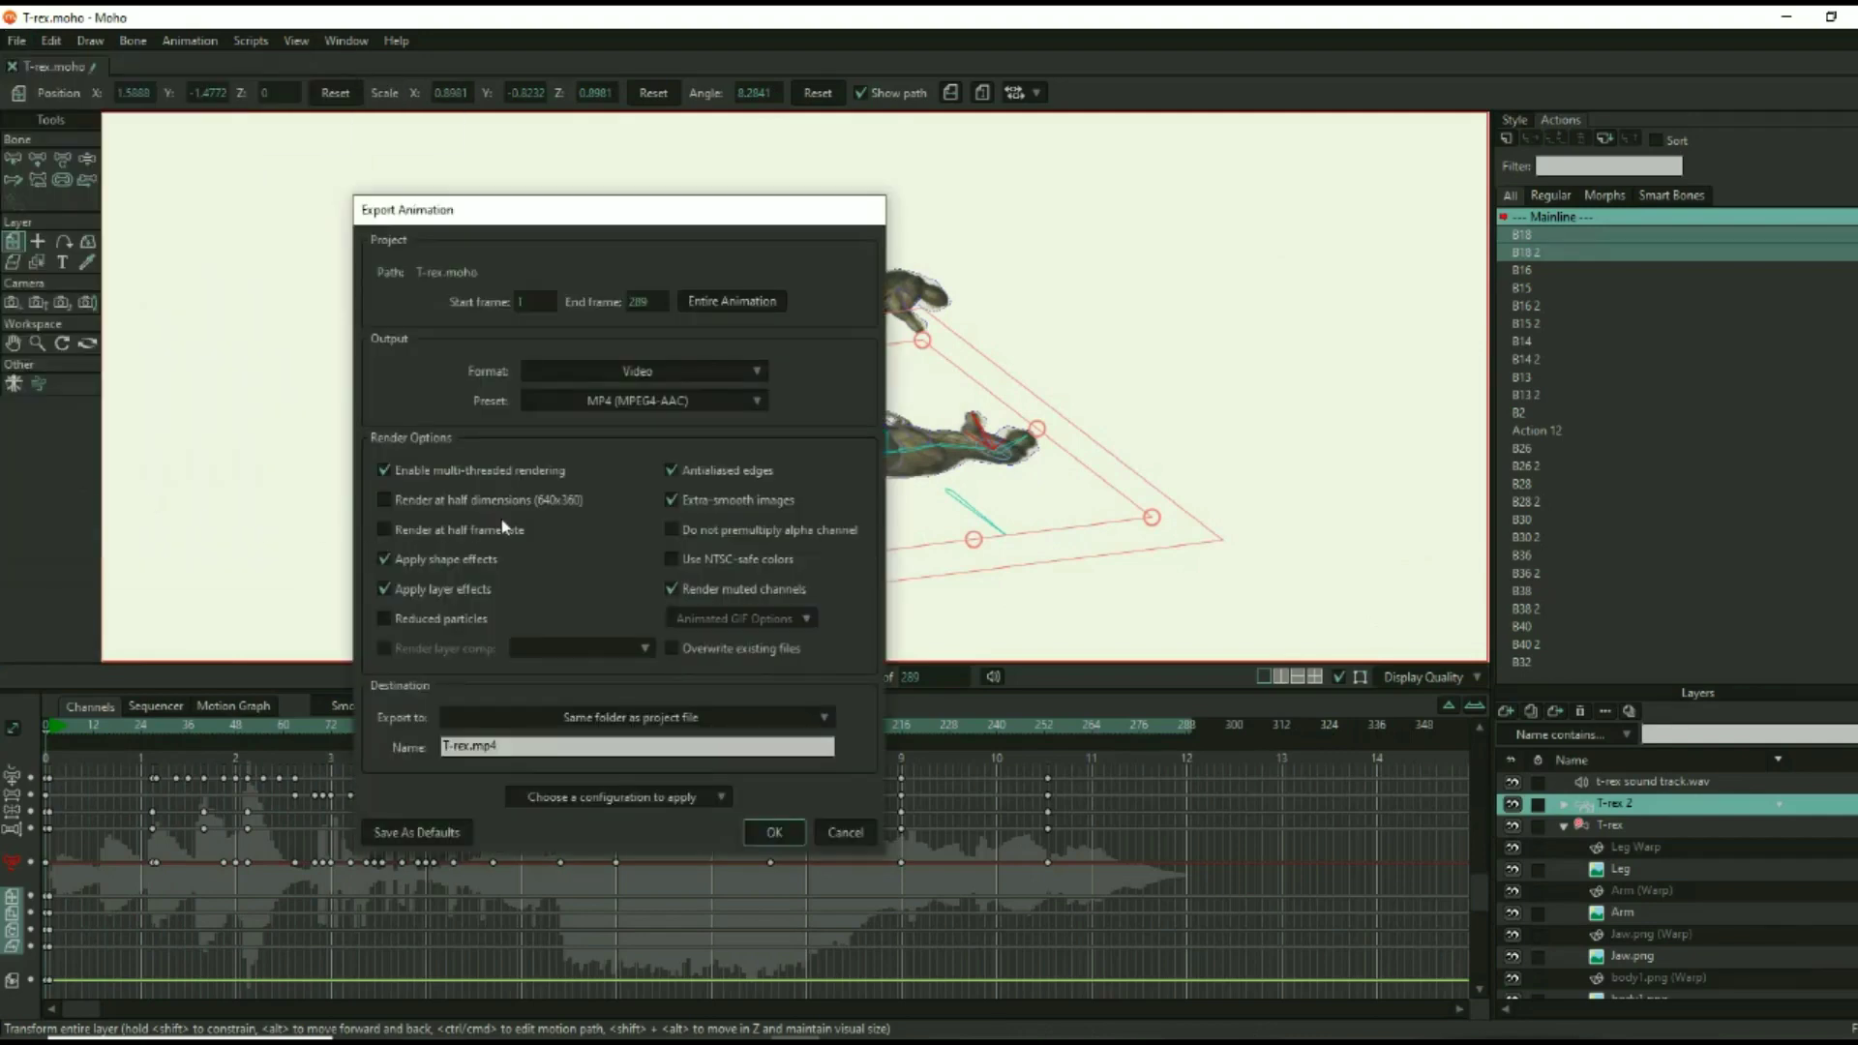
{"action": "left_click", "coordinate": [757, 402]}
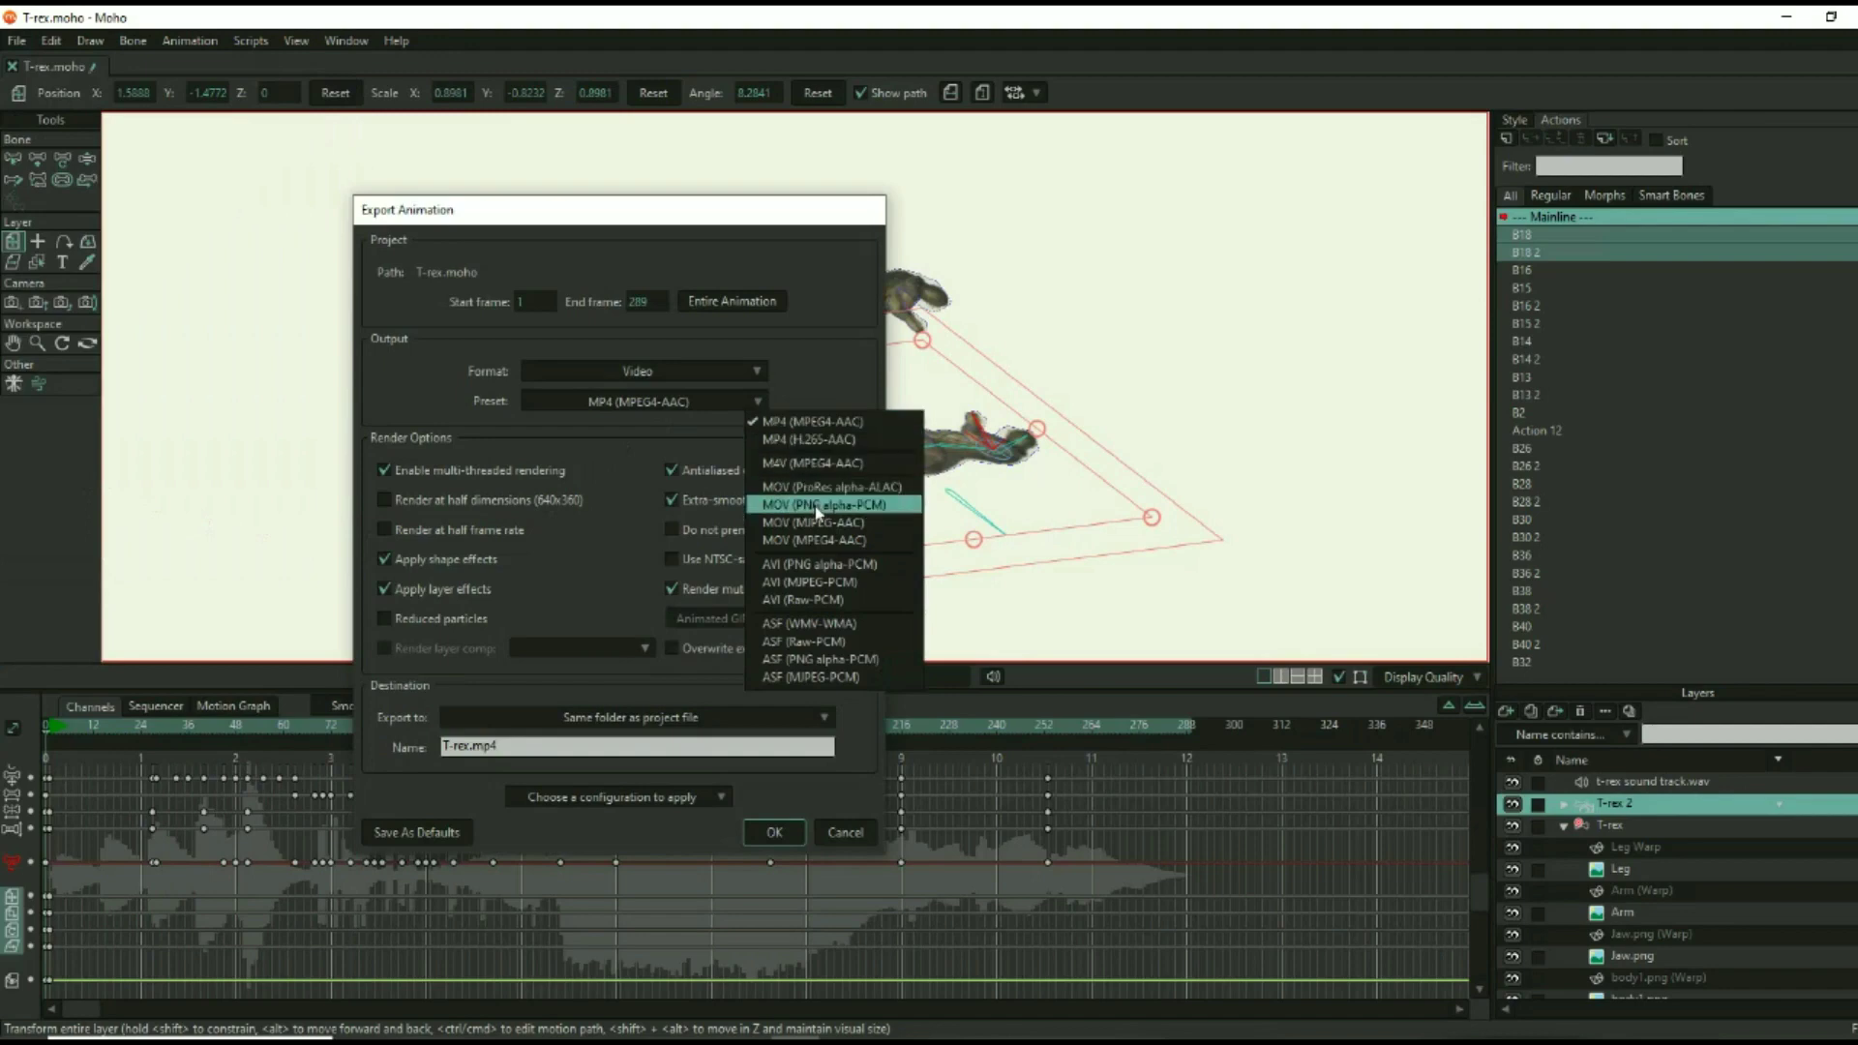